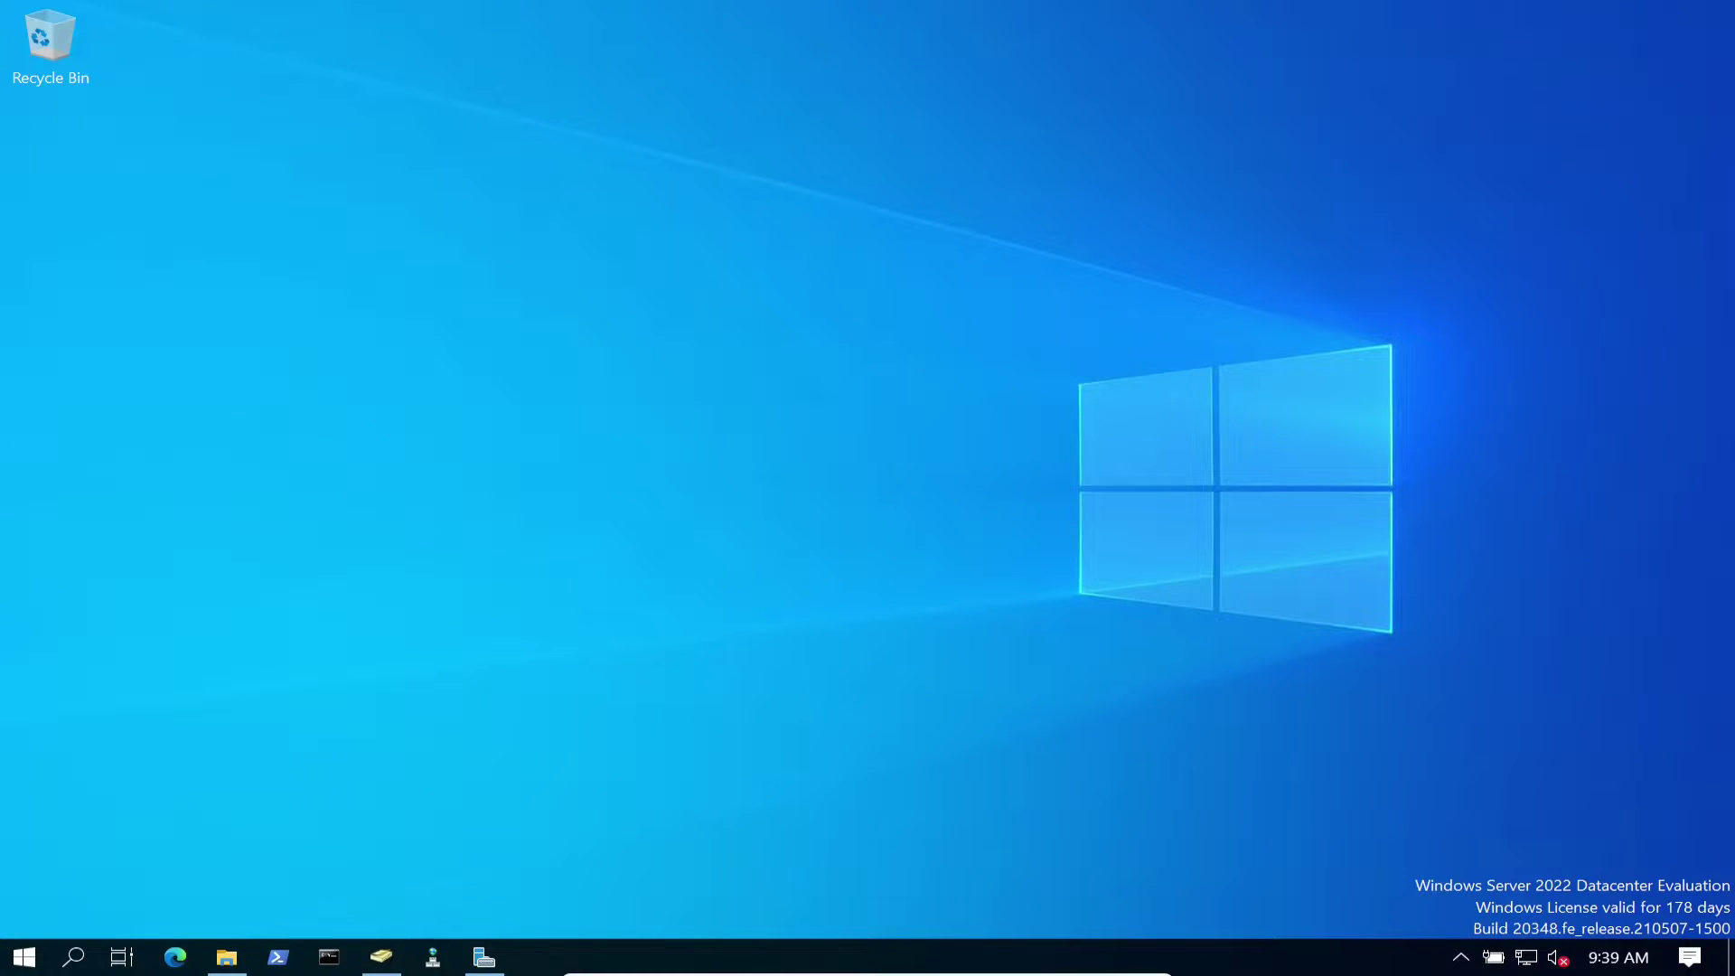
- Open the Software folder on Local Disk (C:) showing the Chrome enterprise installer, then launch Edge
click(227, 957)
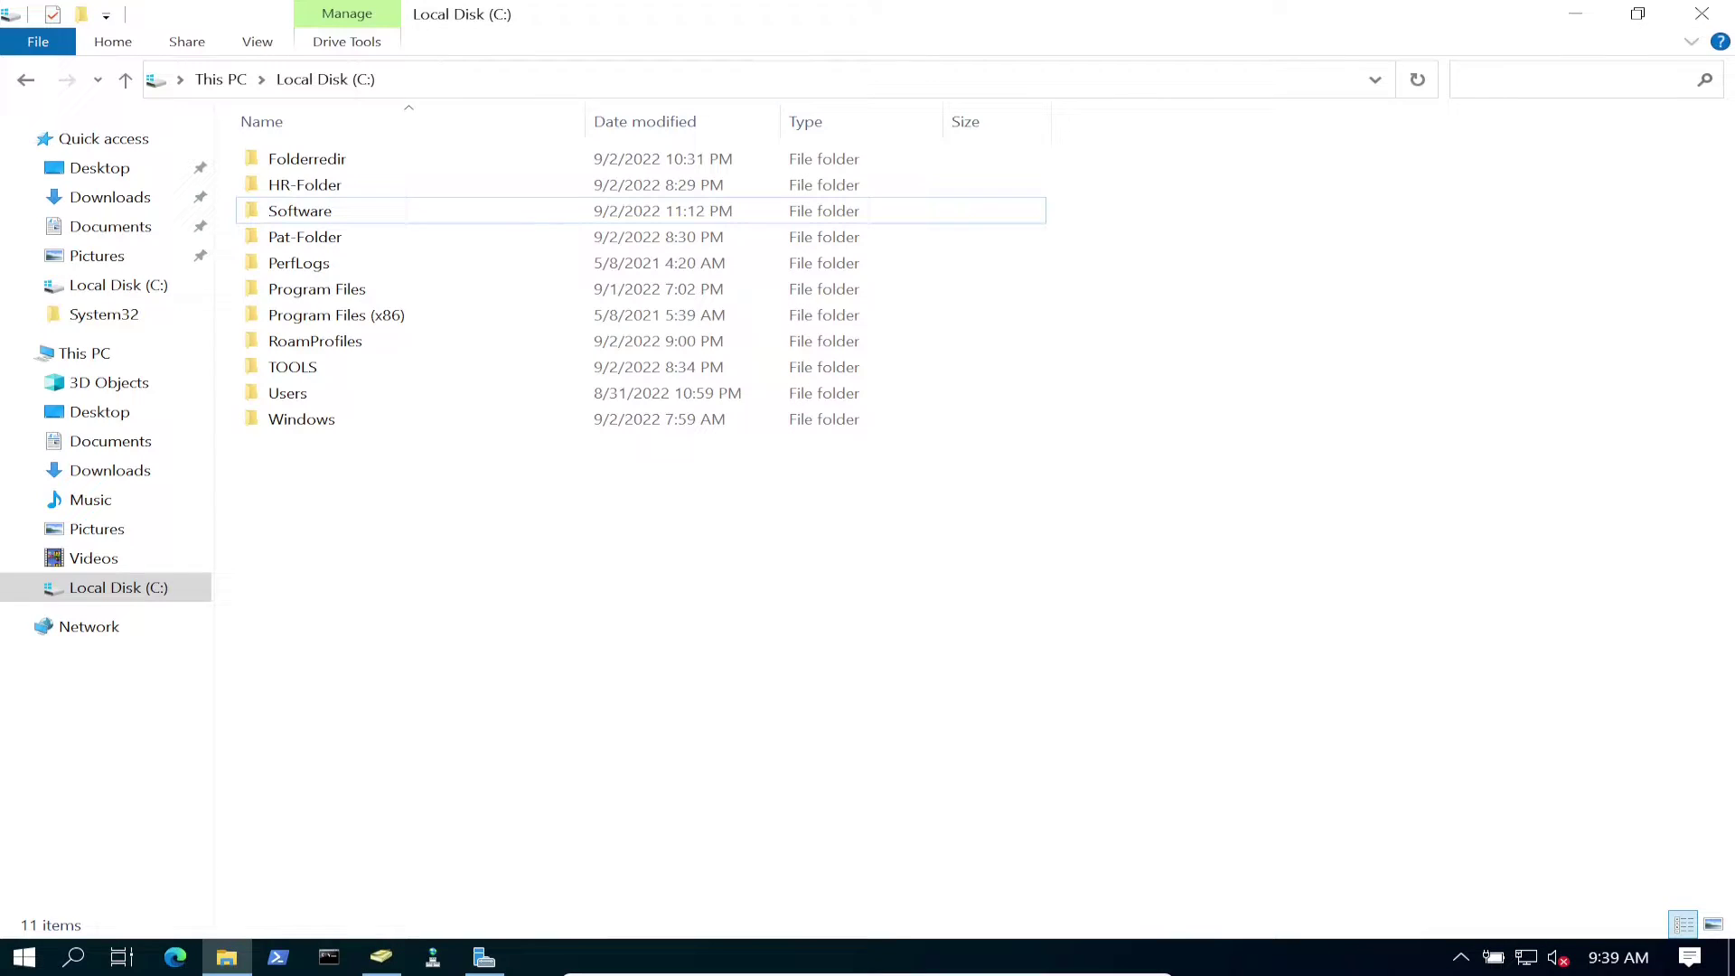
click(300, 211)
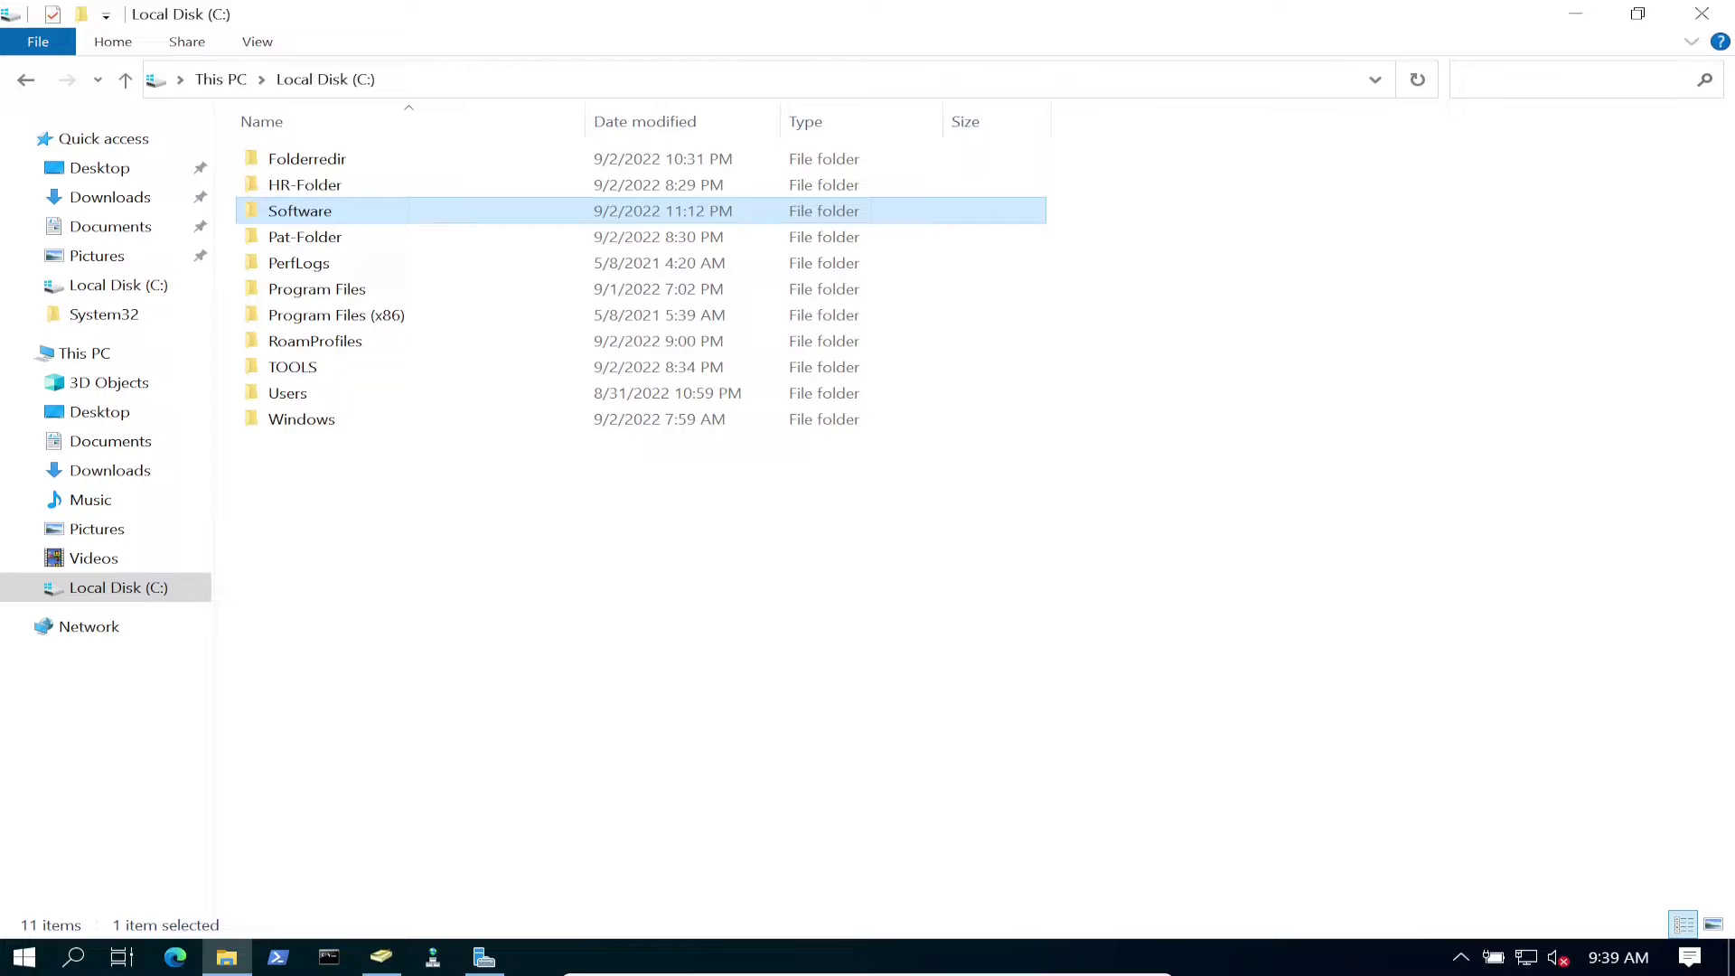
key(Return)
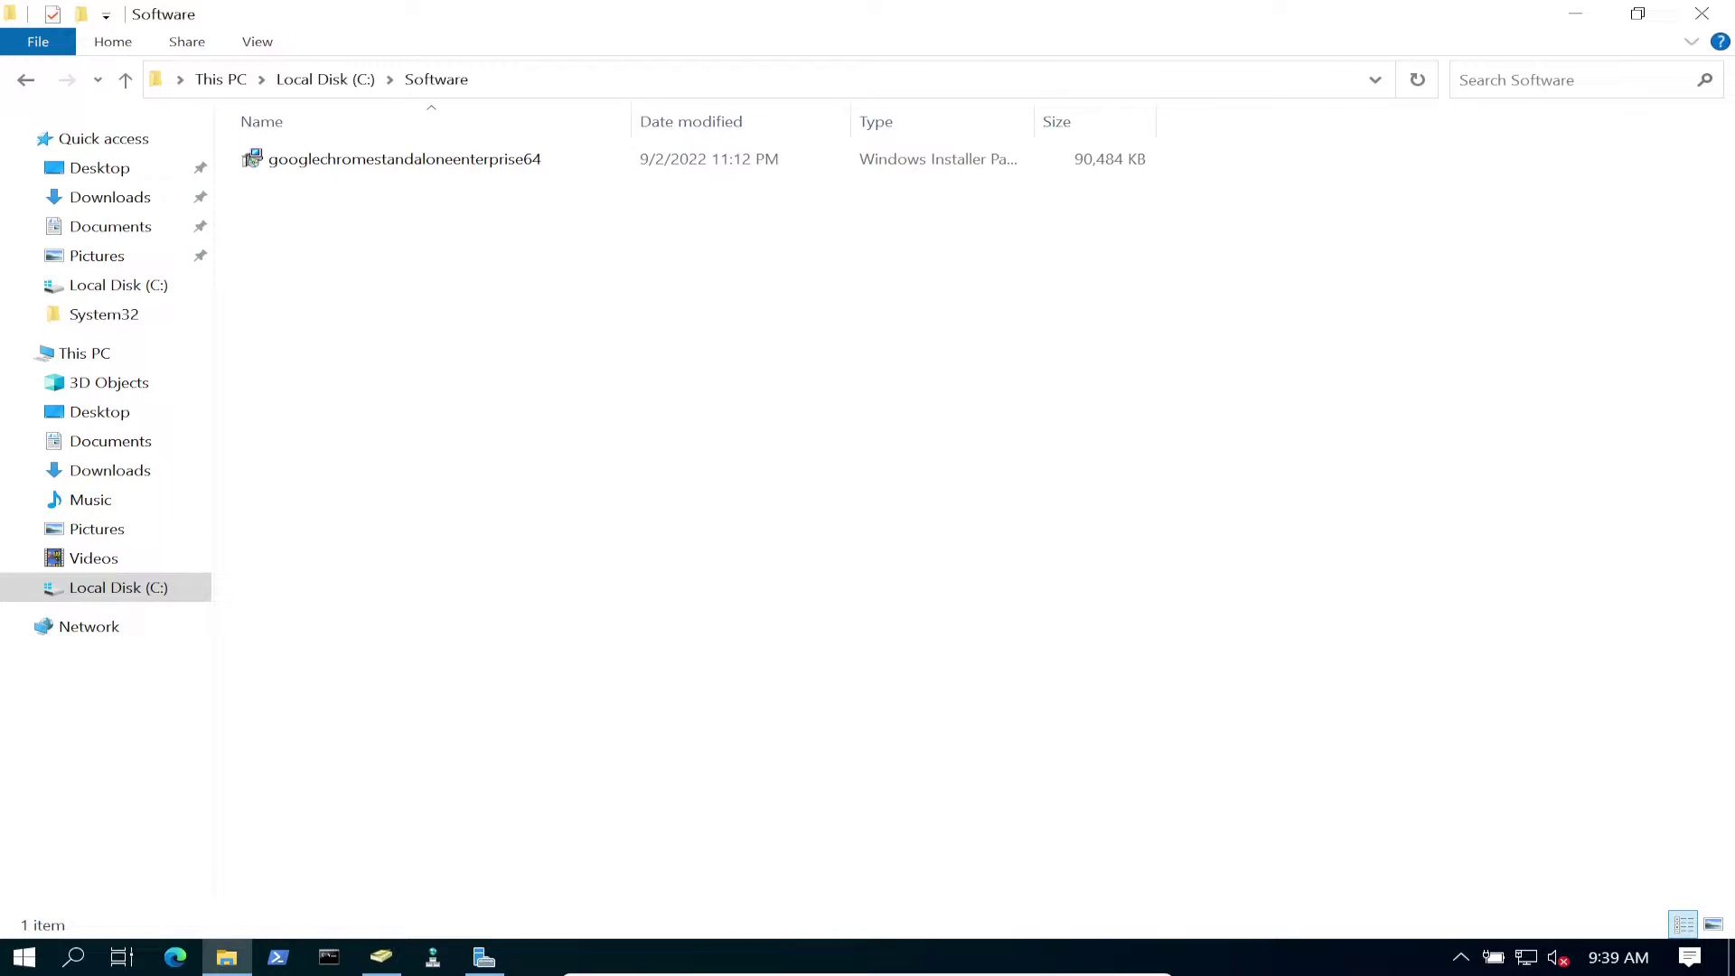
click(176, 957)
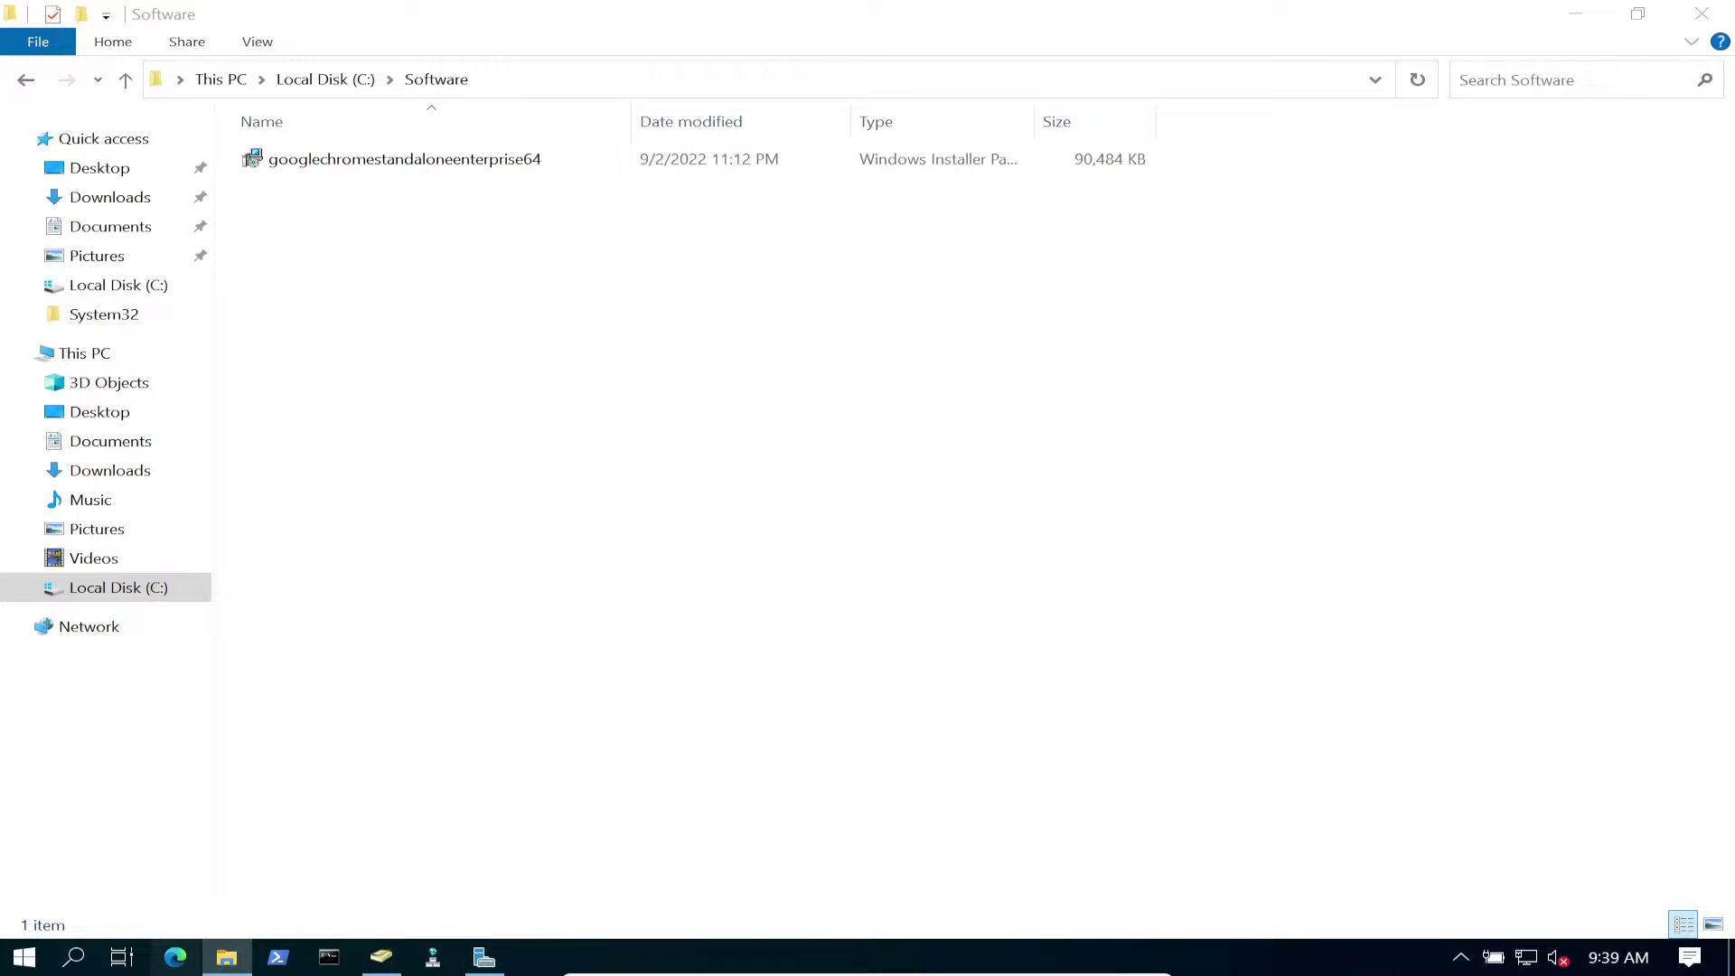
- Go to google.com and search for 'google msi download'
click(176, 957)
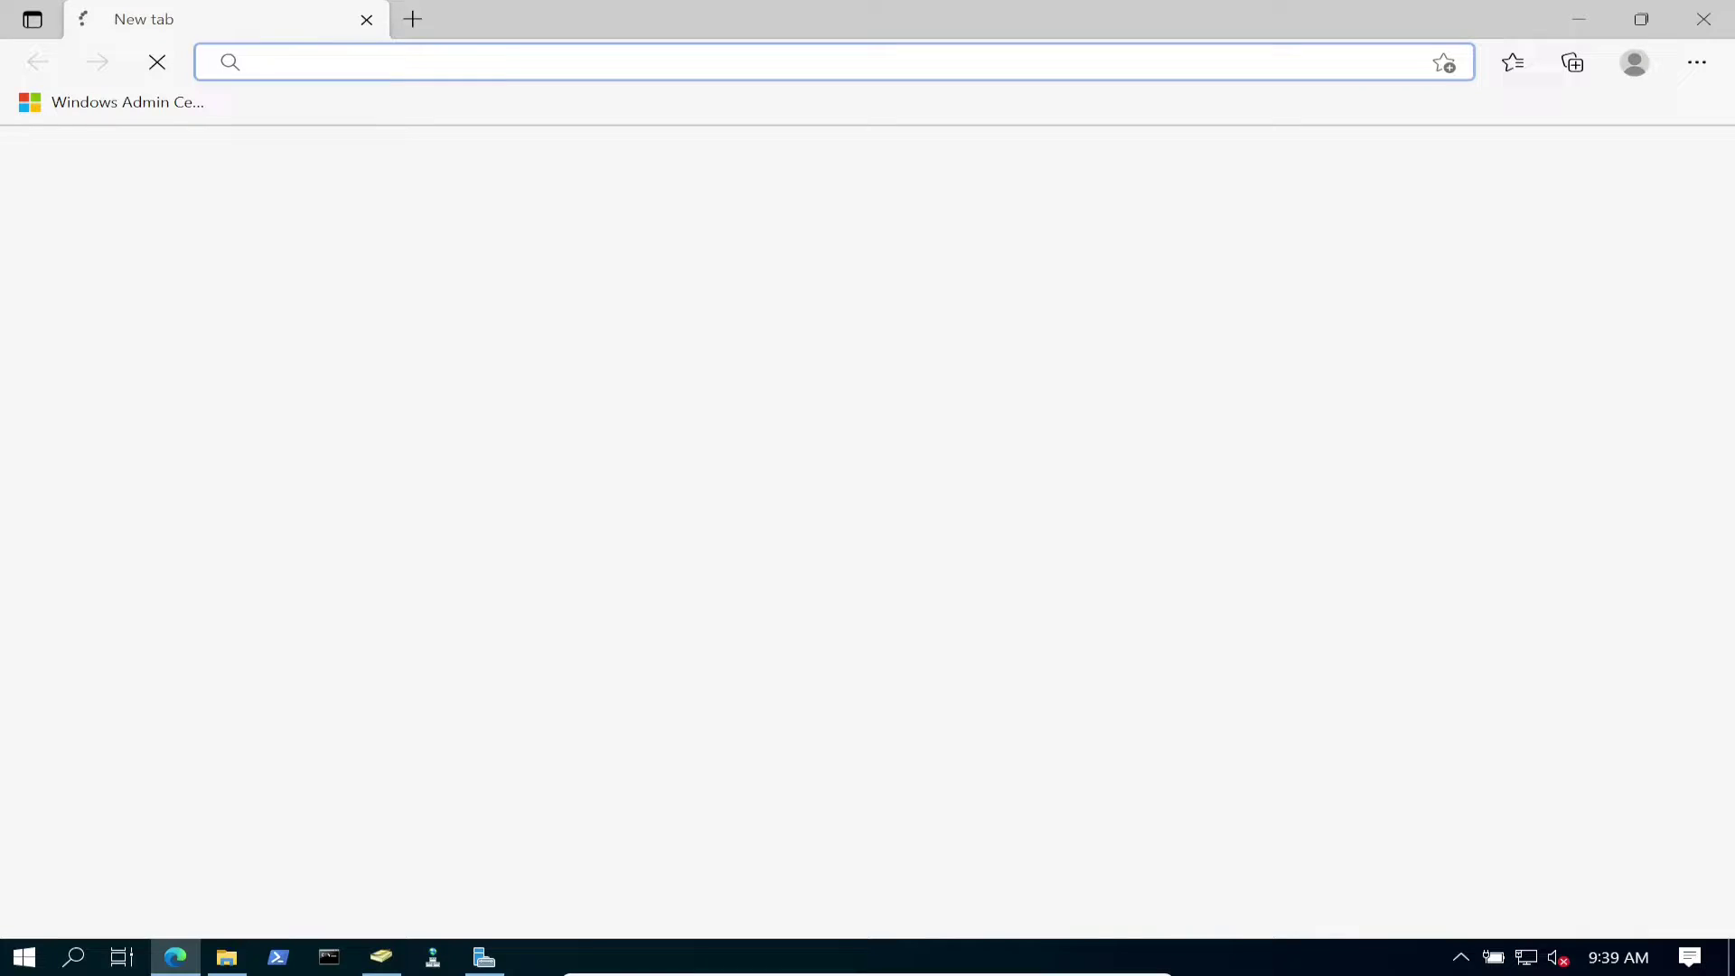
text(googl)
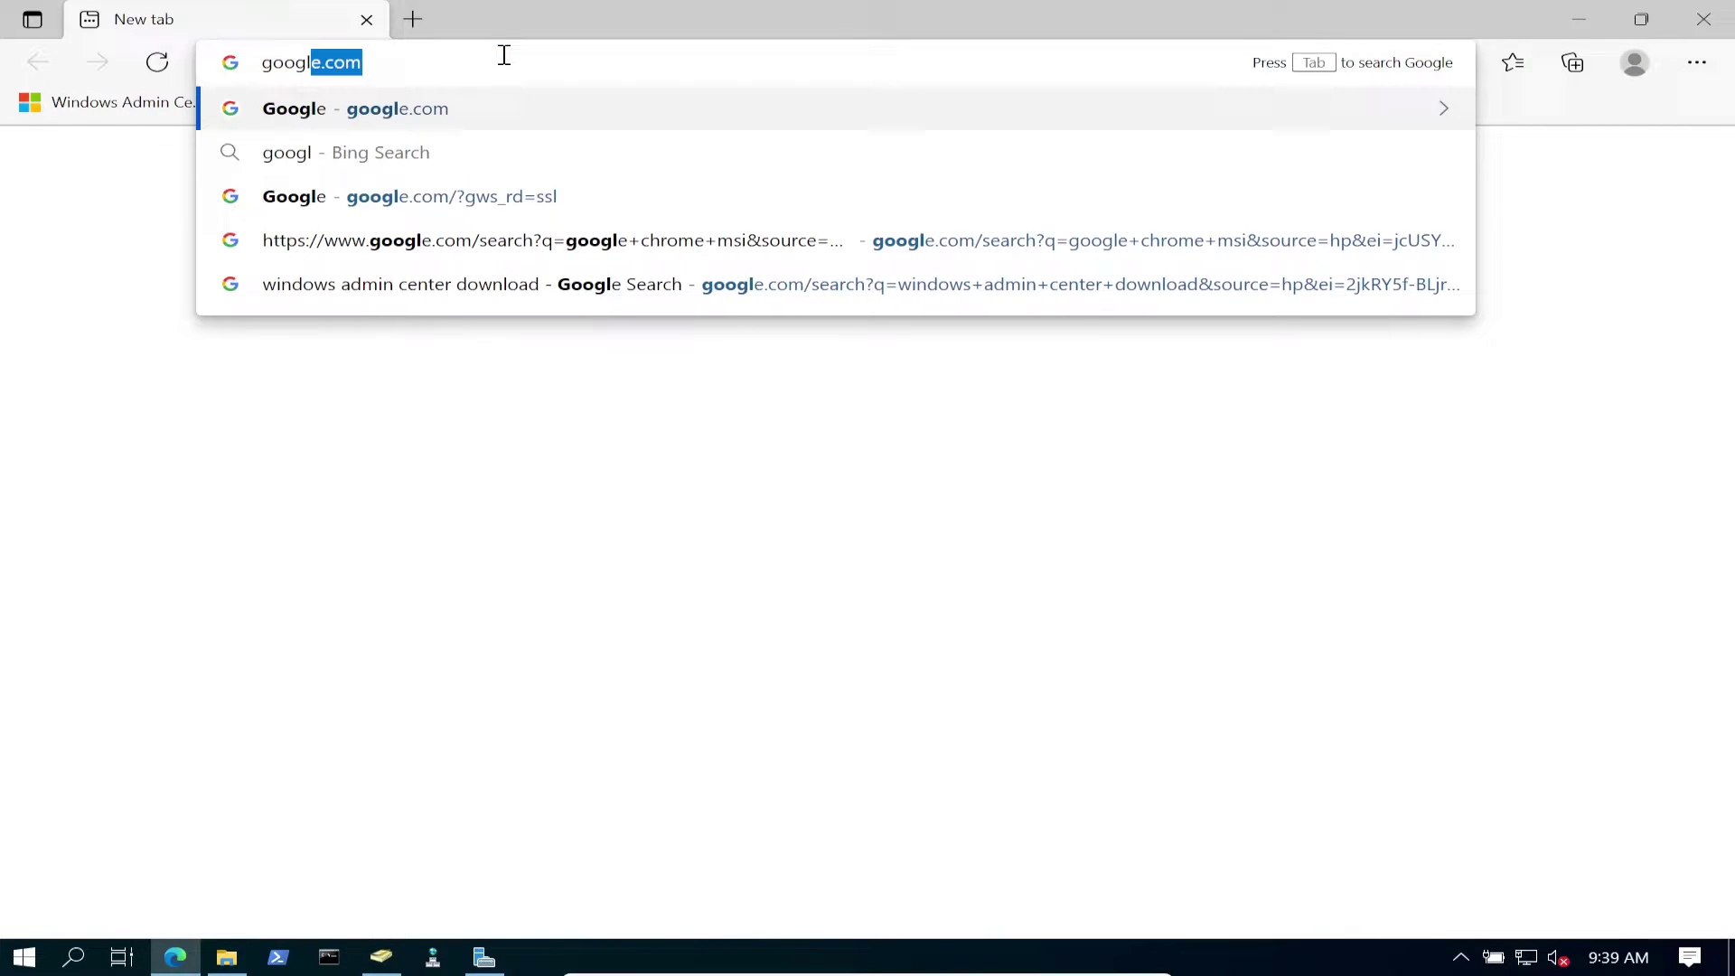
key(BackSpace)
key(BackSpace)
key(BackSpace)
key(BackSpace)
key(BackSpace)
key(BackSpace)
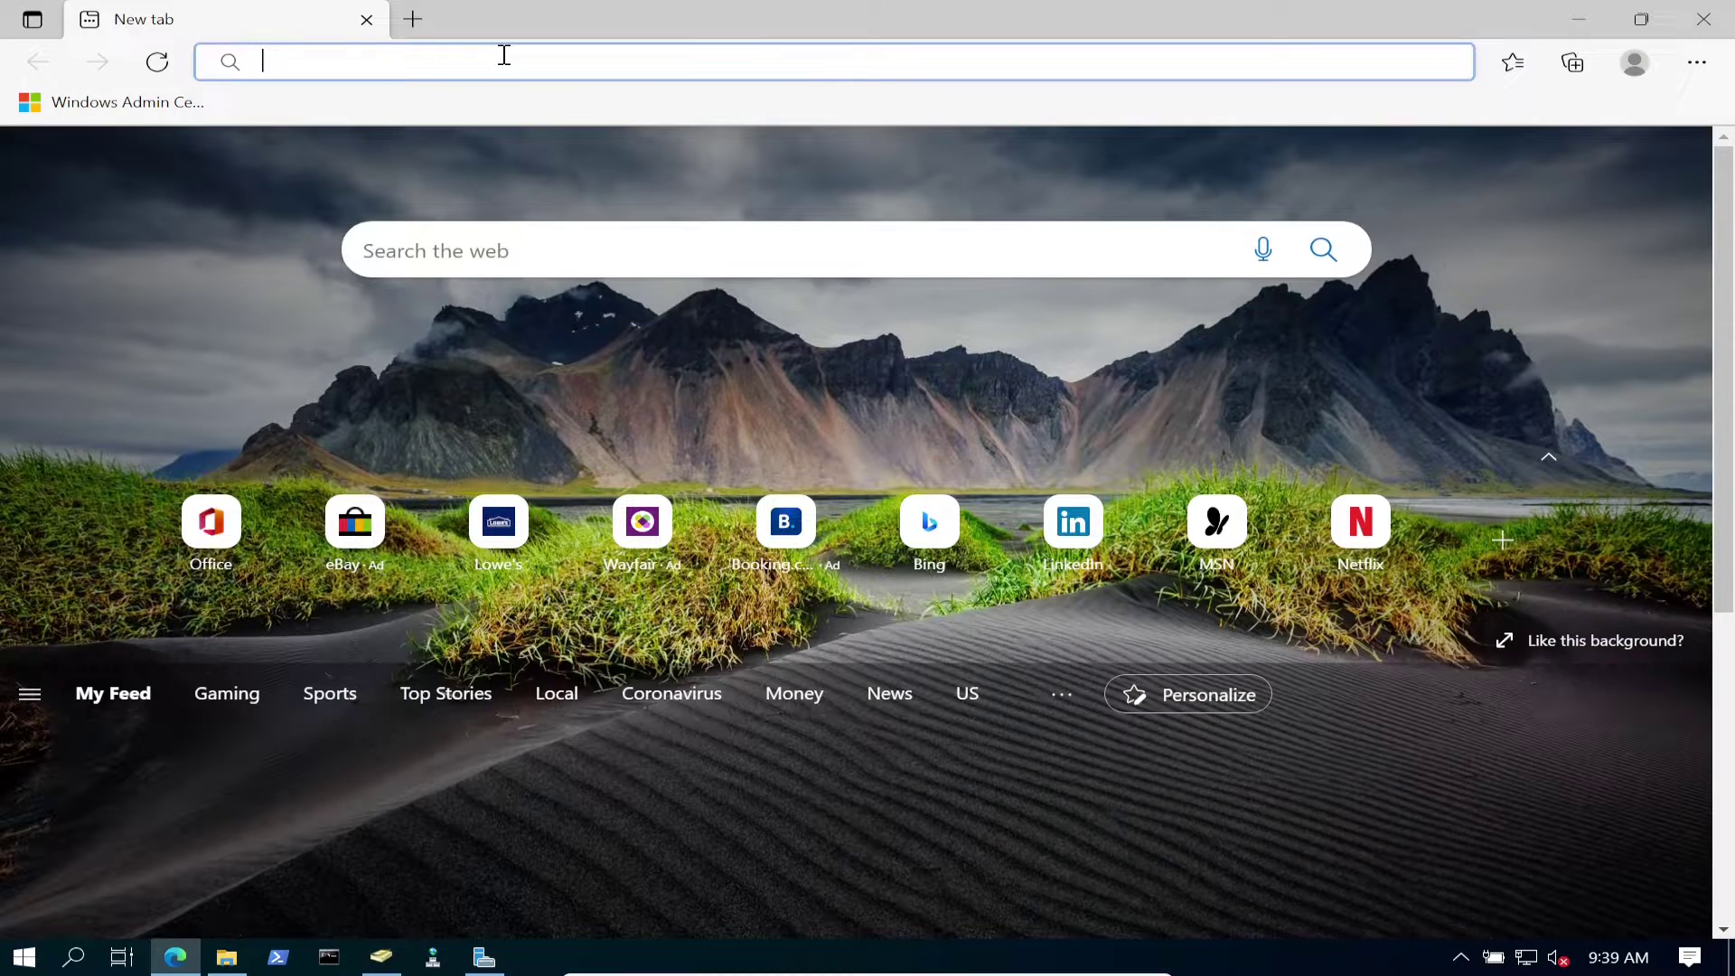
text(google.com)
key(Return)
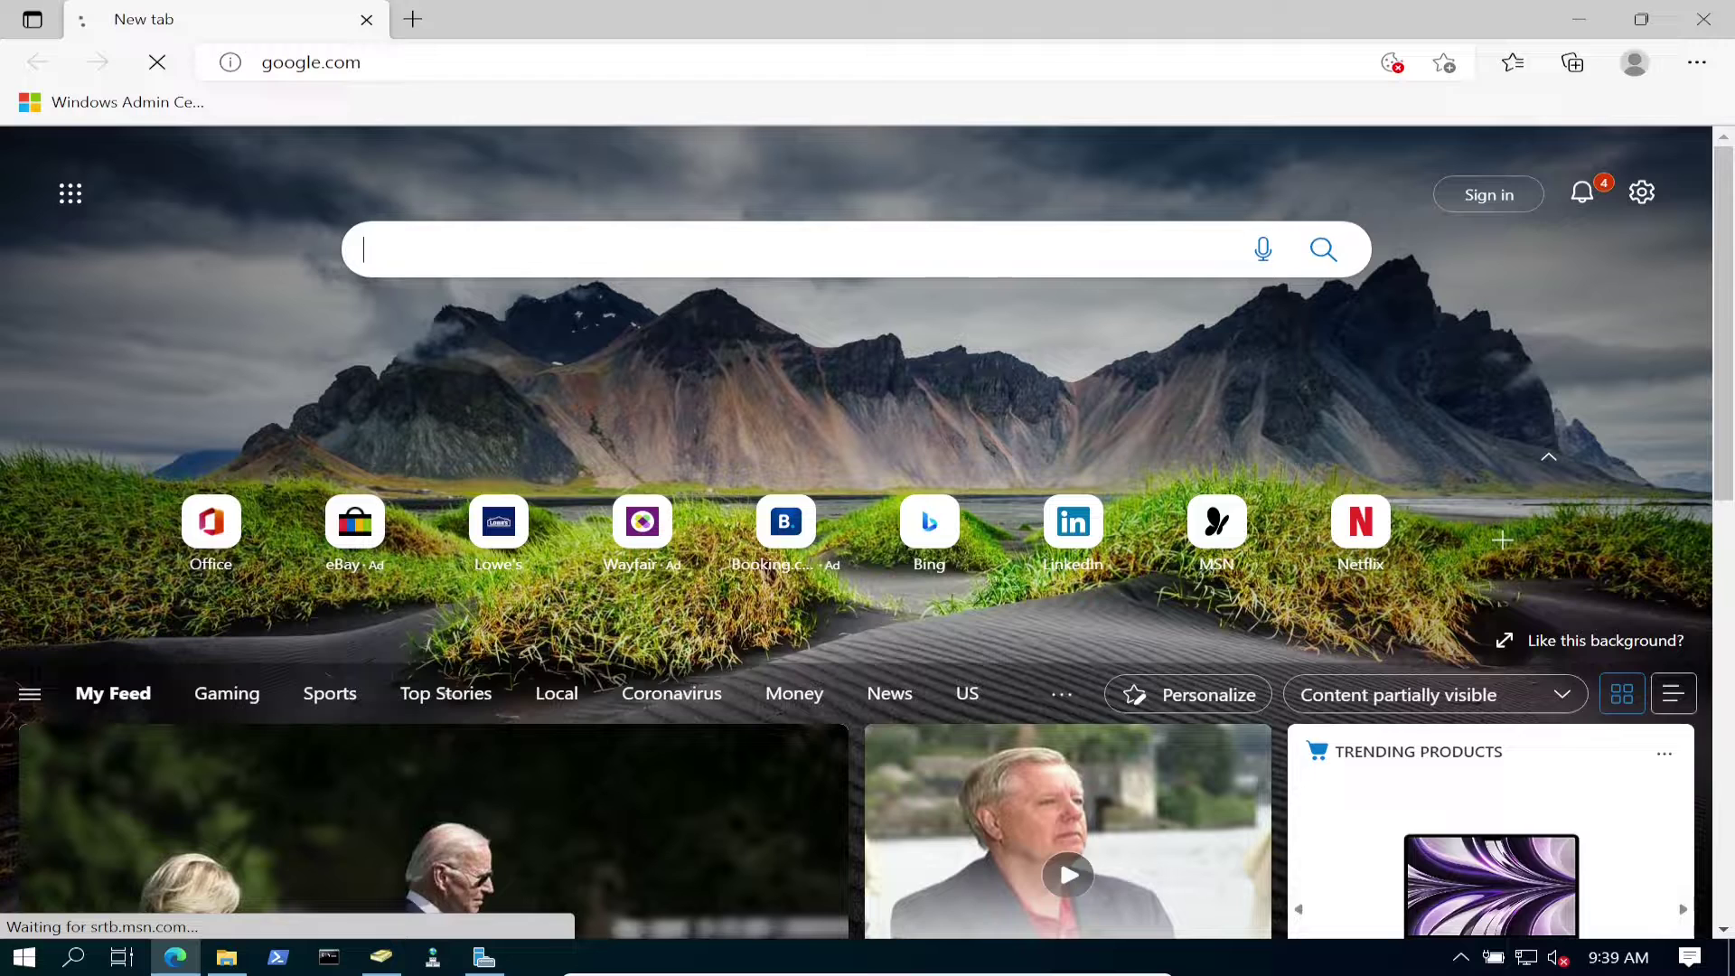
click(556, 233)
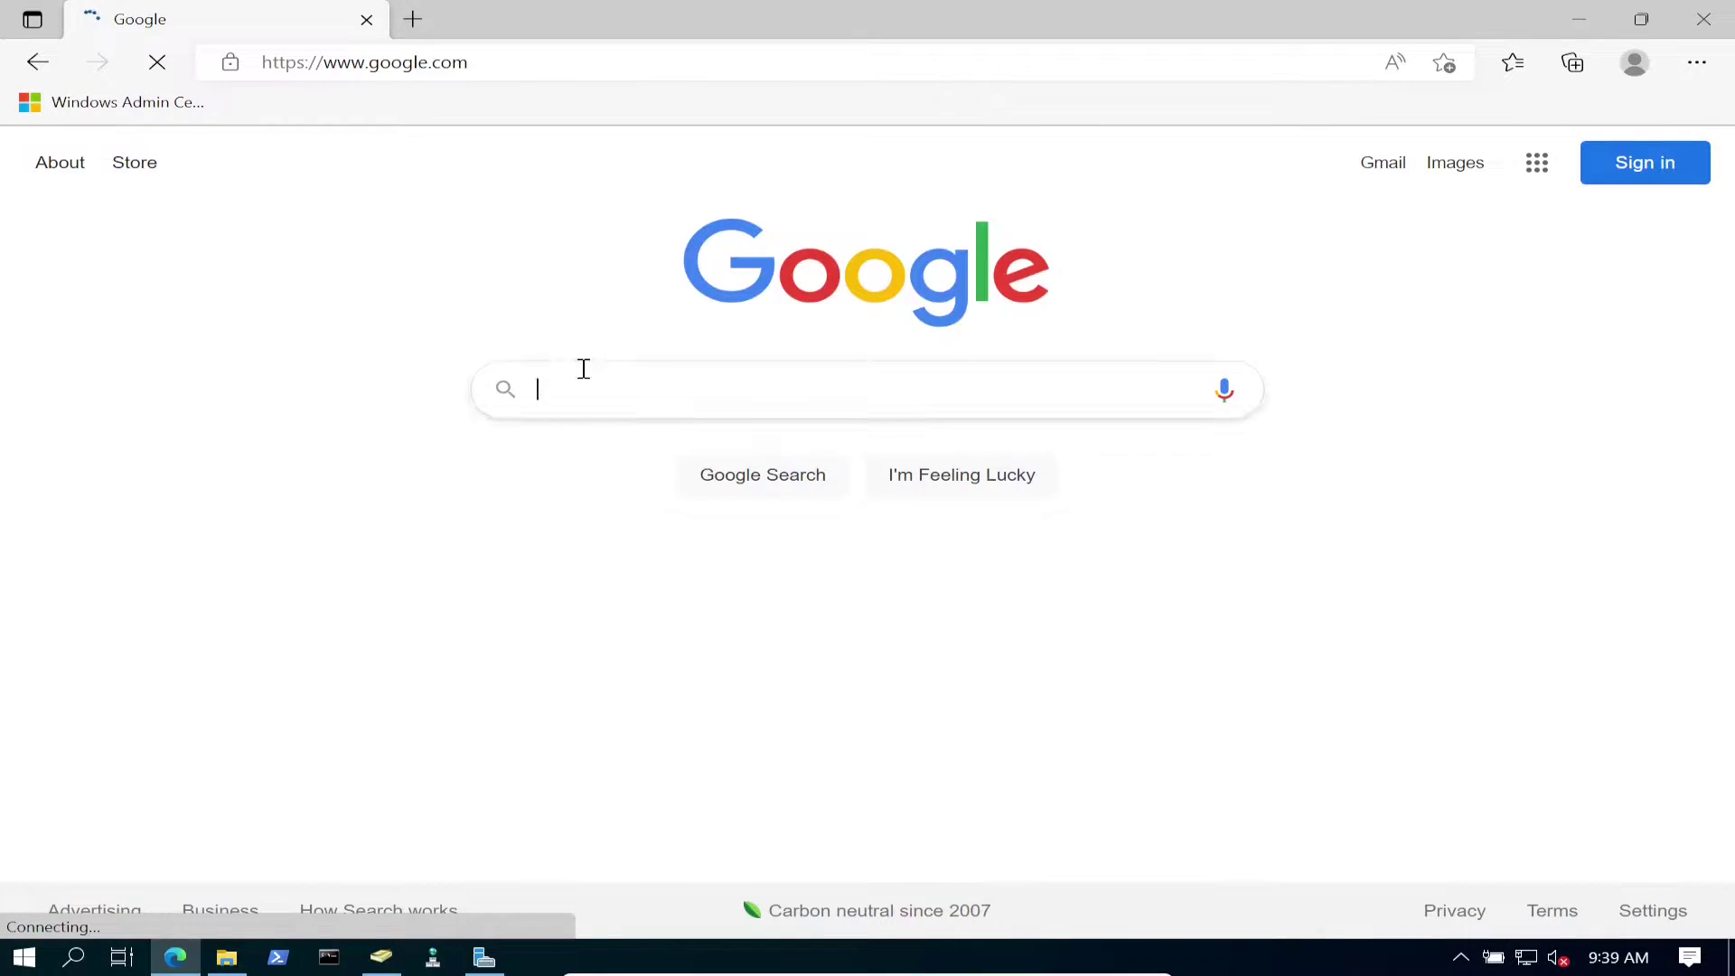
click(575, 398)
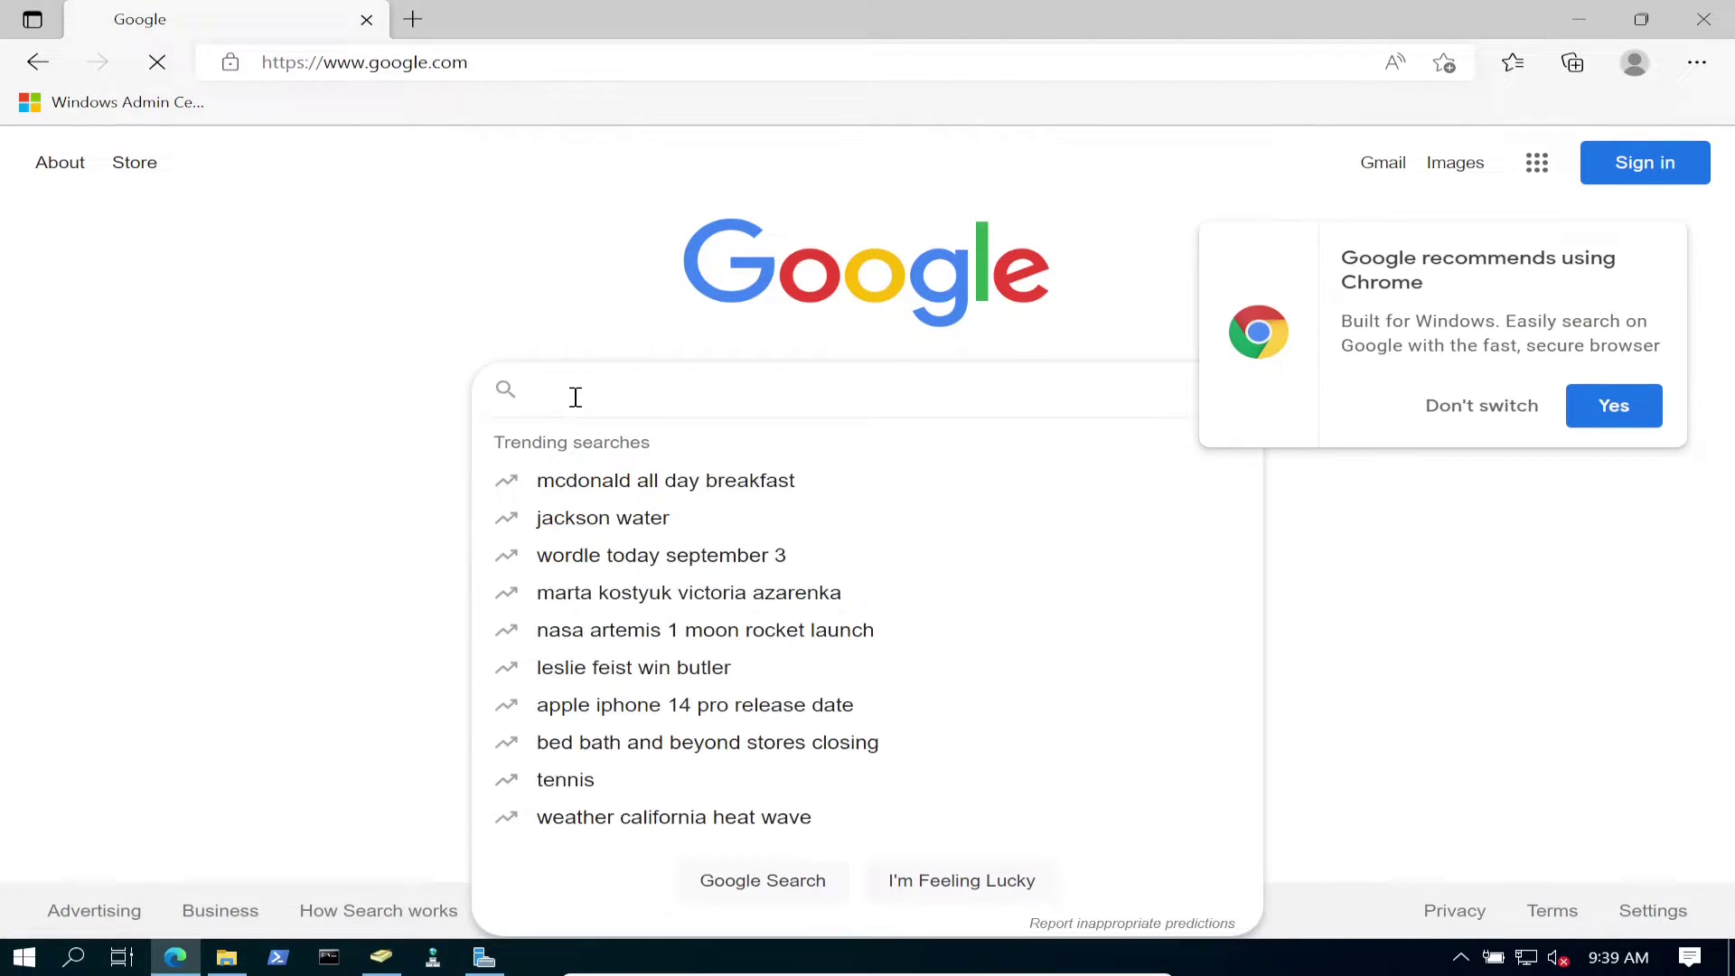
text(google)
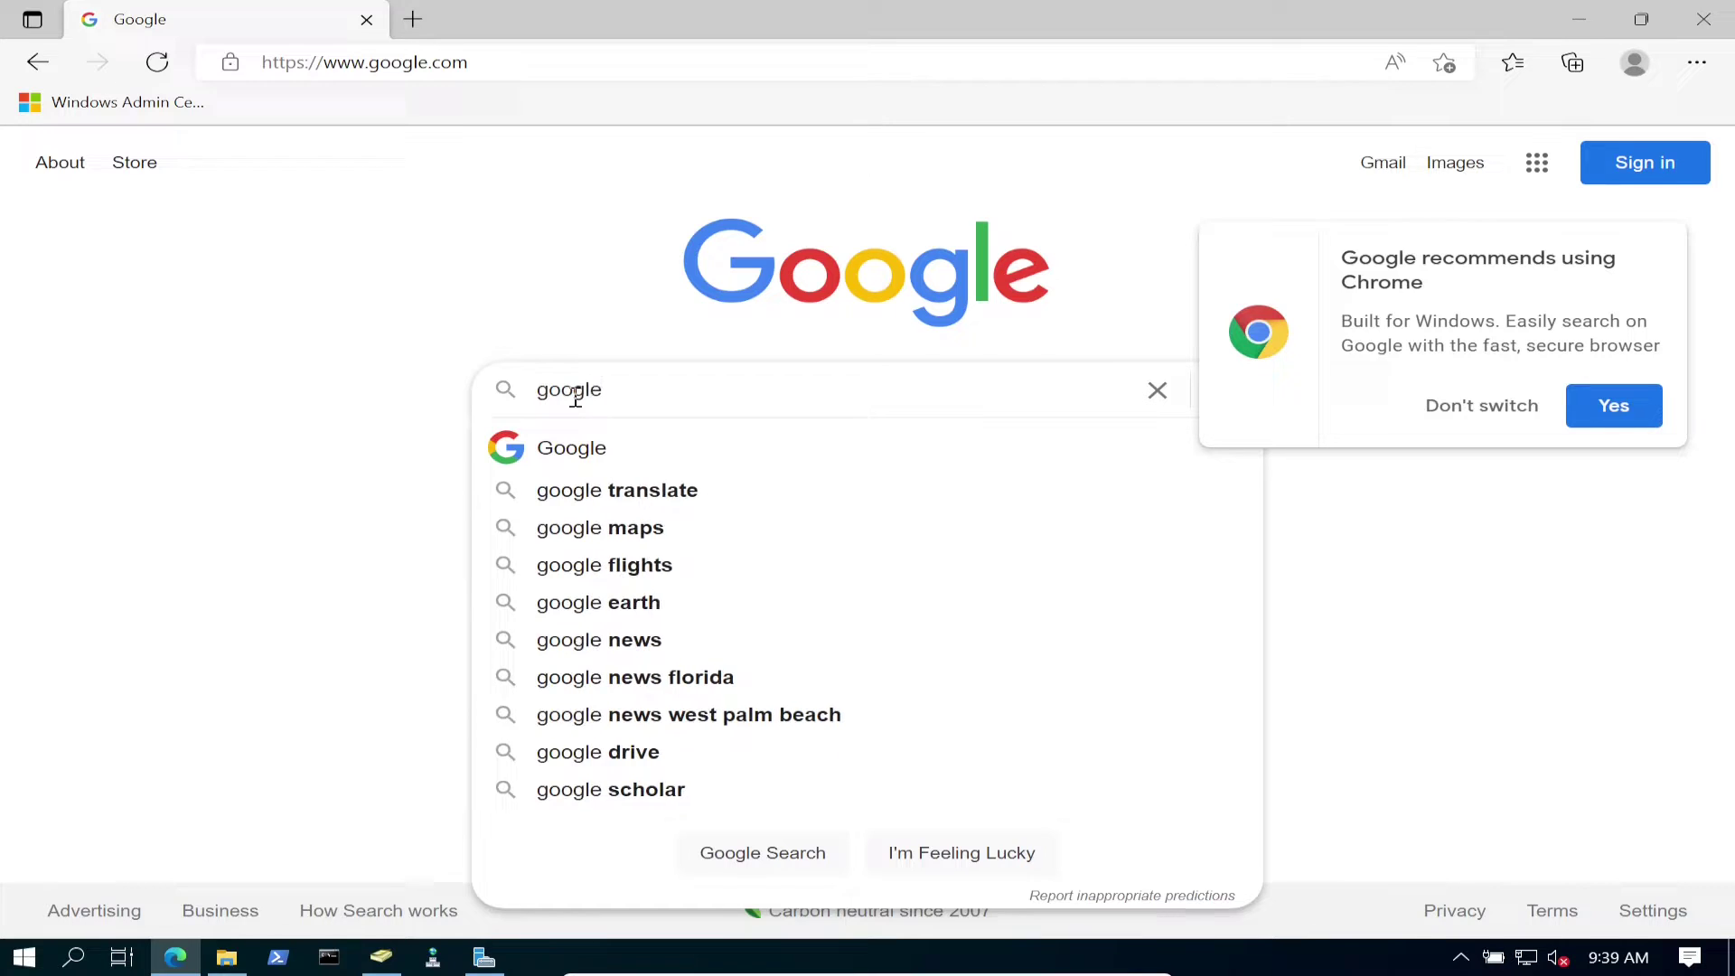
text( msi down)
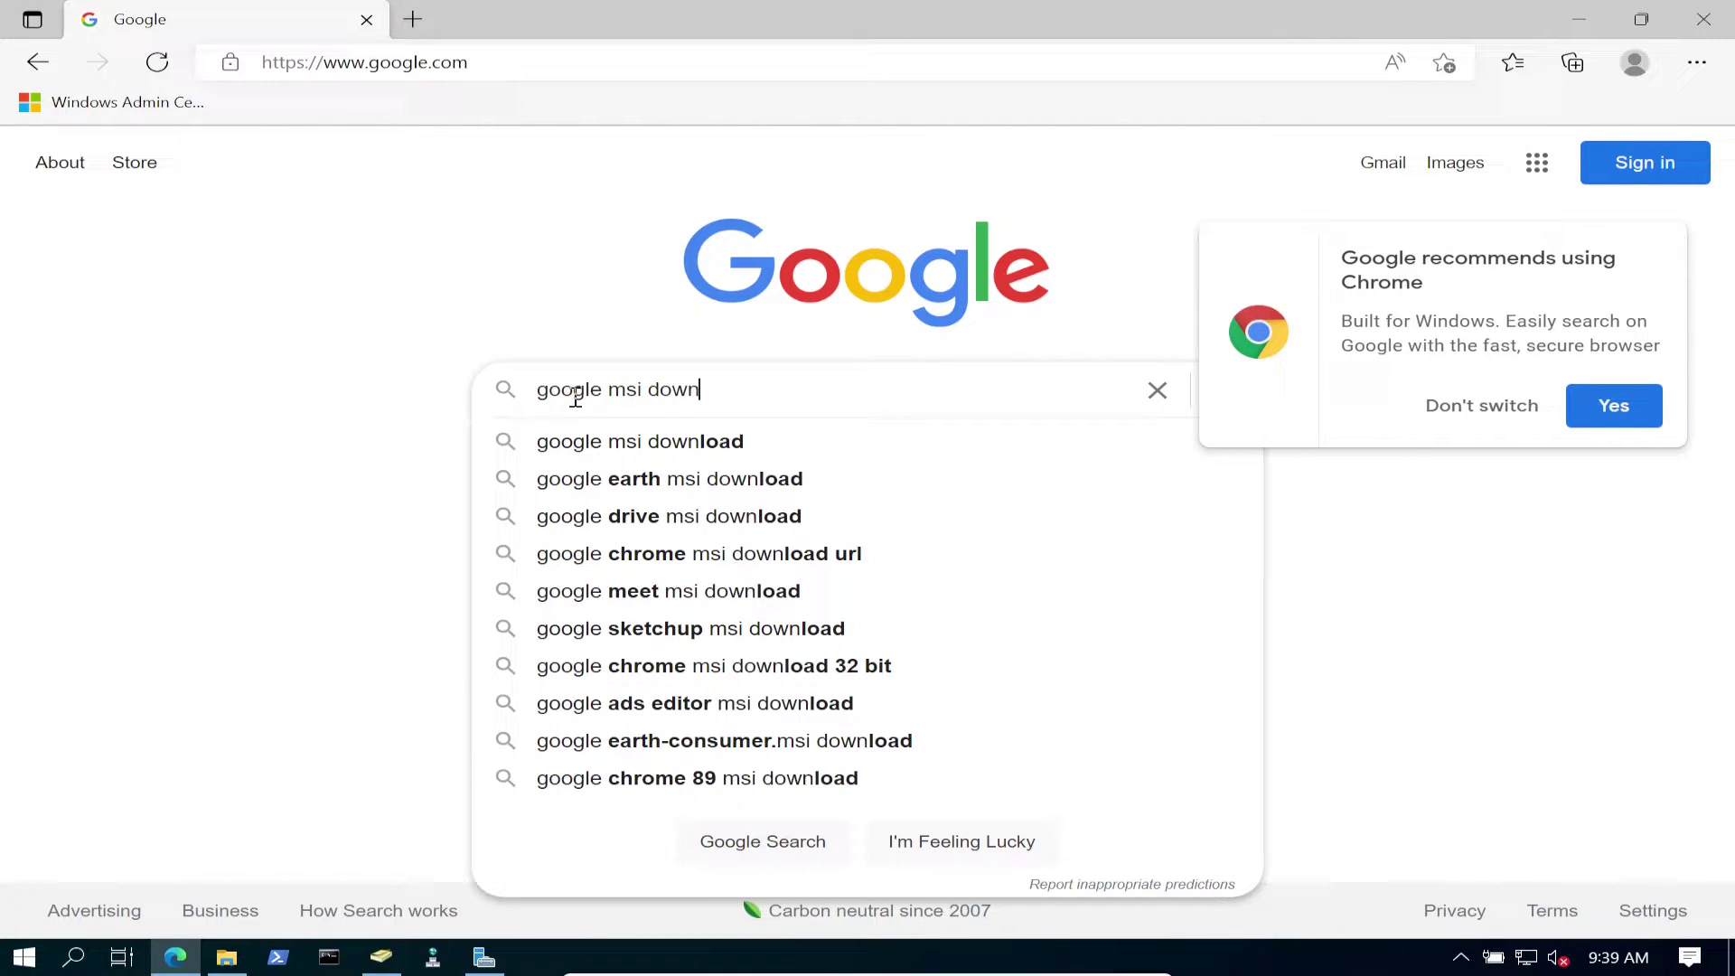
key(Down)
key(Return)
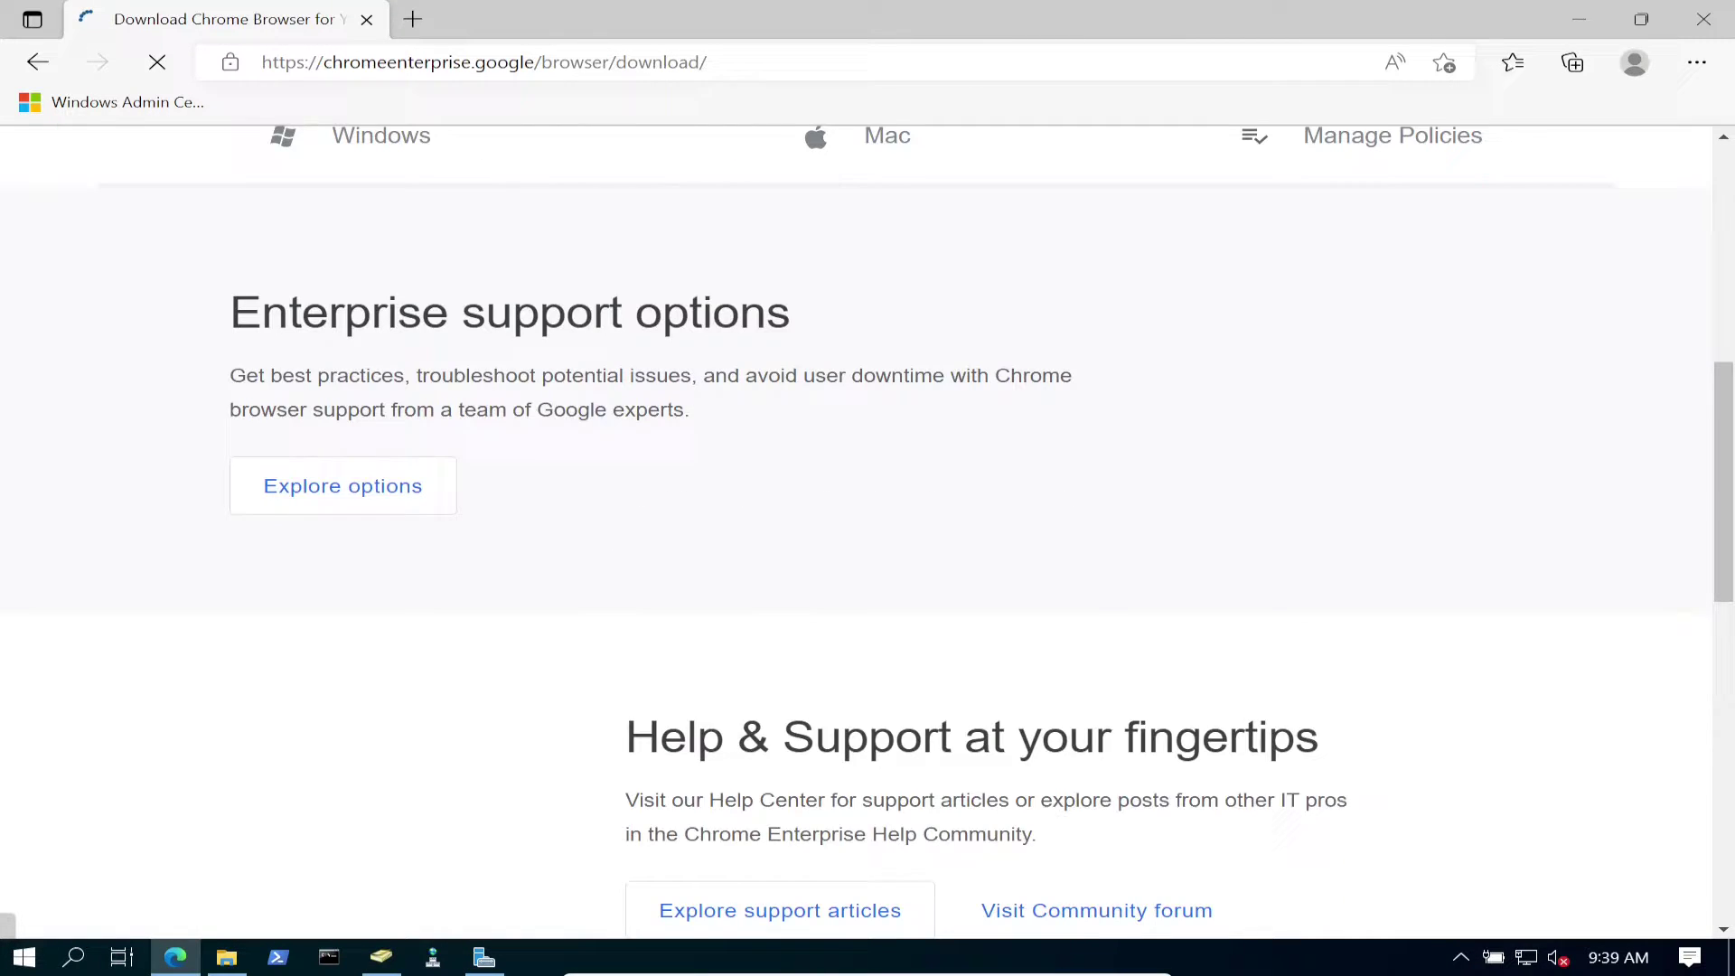
- On the Chrome Enterprise page, pick the Windows download with File type MSI, then close Edge
scroll(591, 592, down, 5)
scroll(591, 593, up, 6)
scroll(591, 592, up, 5)
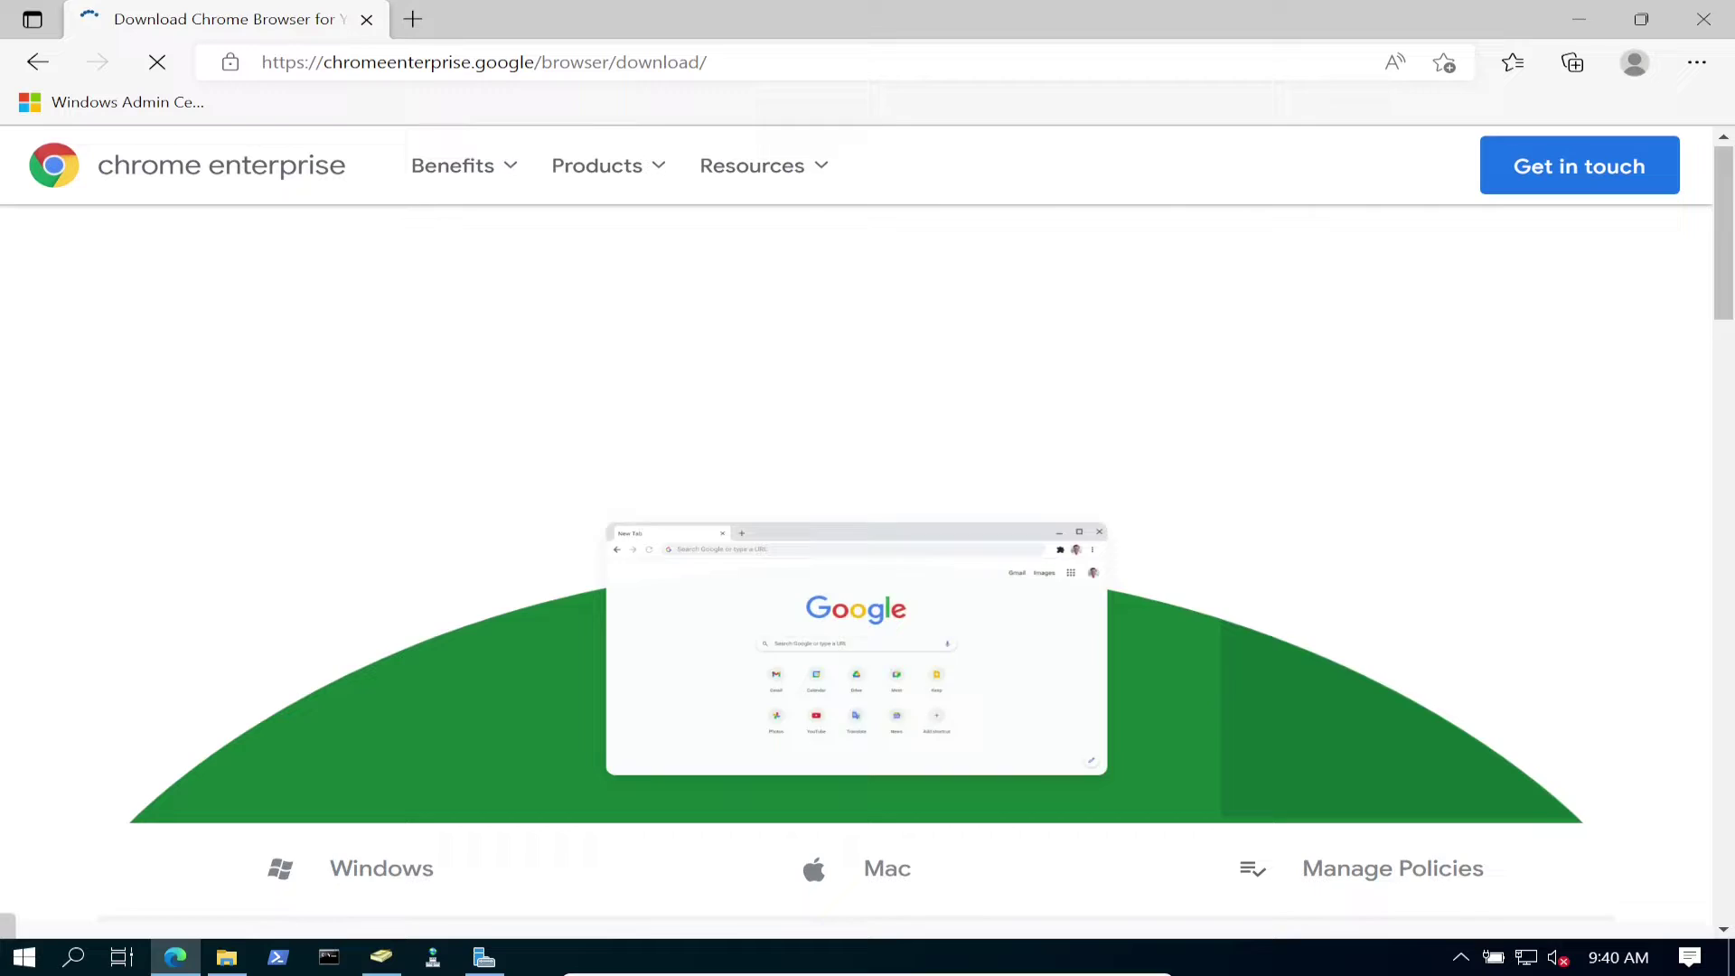
scroll(591, 592, down, 3)
click(381, 503)
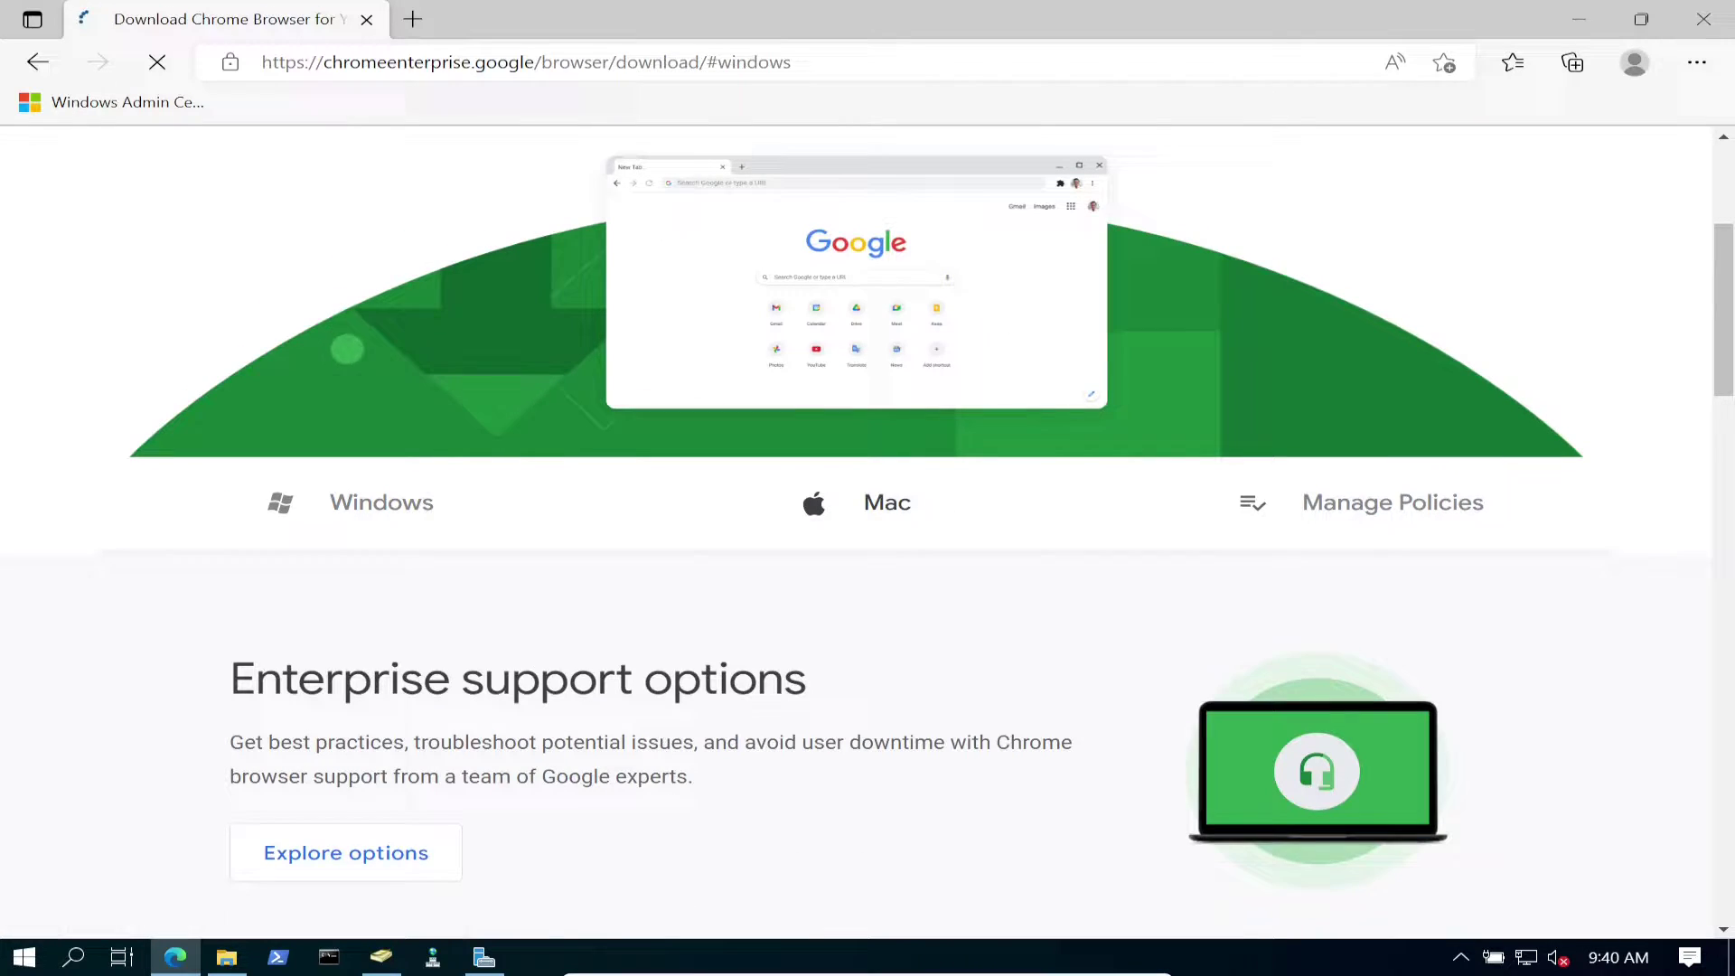
scroll(863, 551, down, 5)
scroll(863, 551, up, 3)
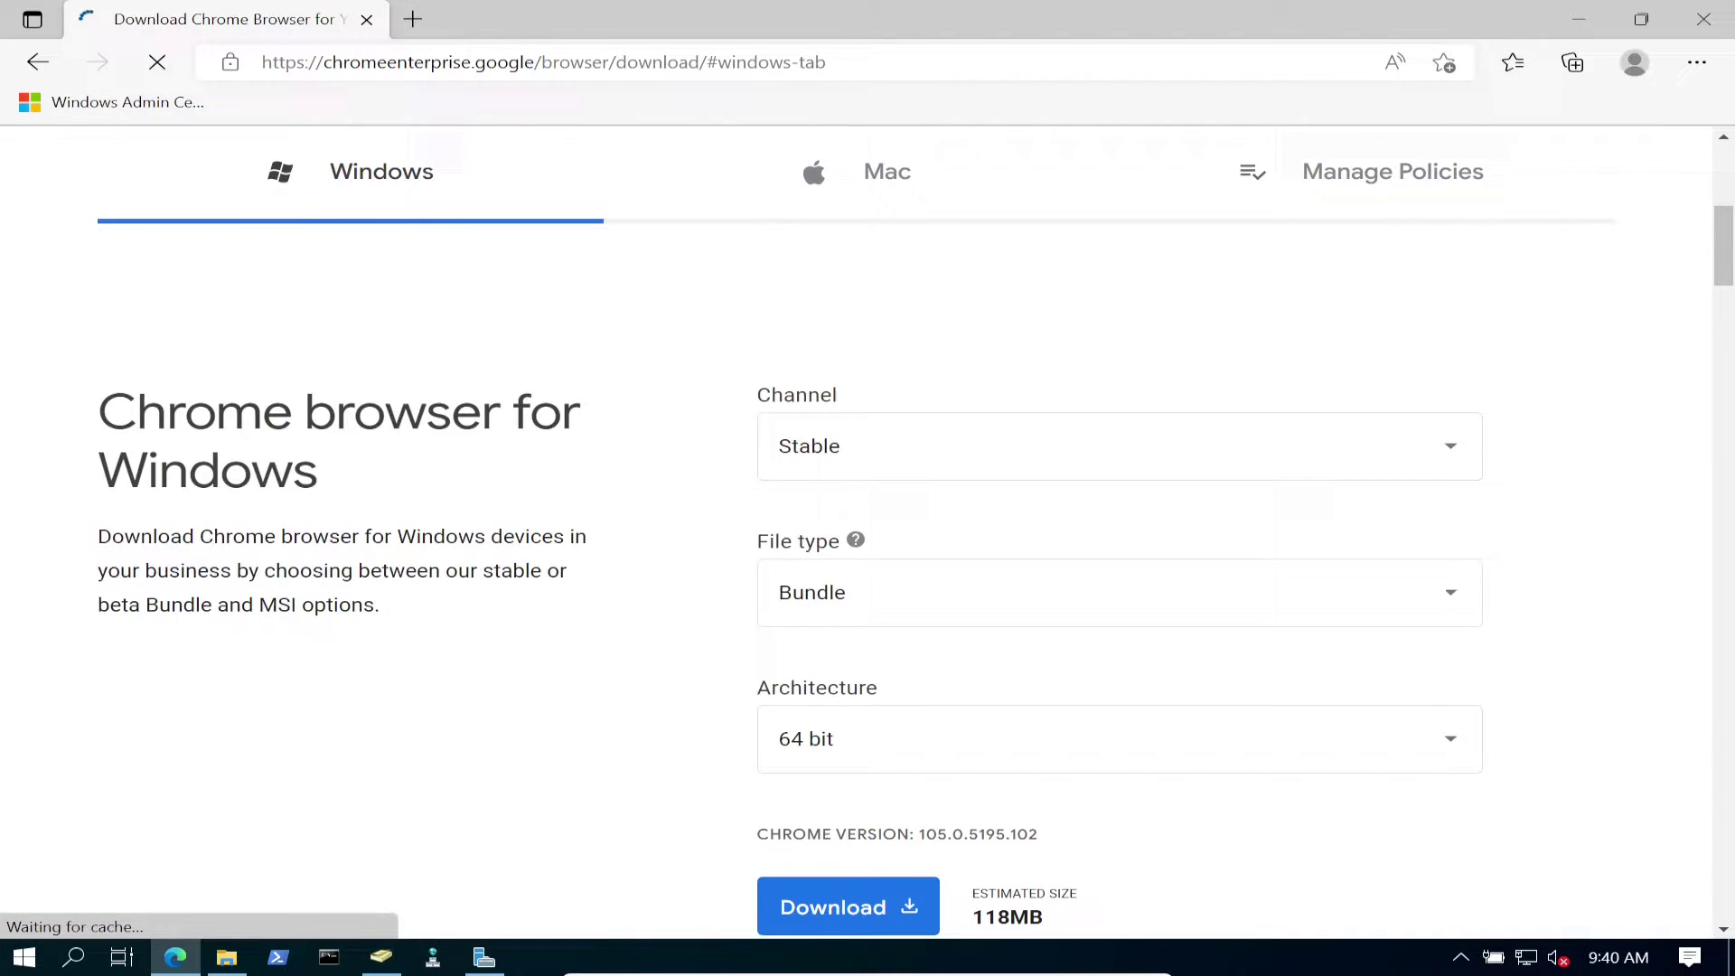
click(1118, 593)
click(1118, 724)
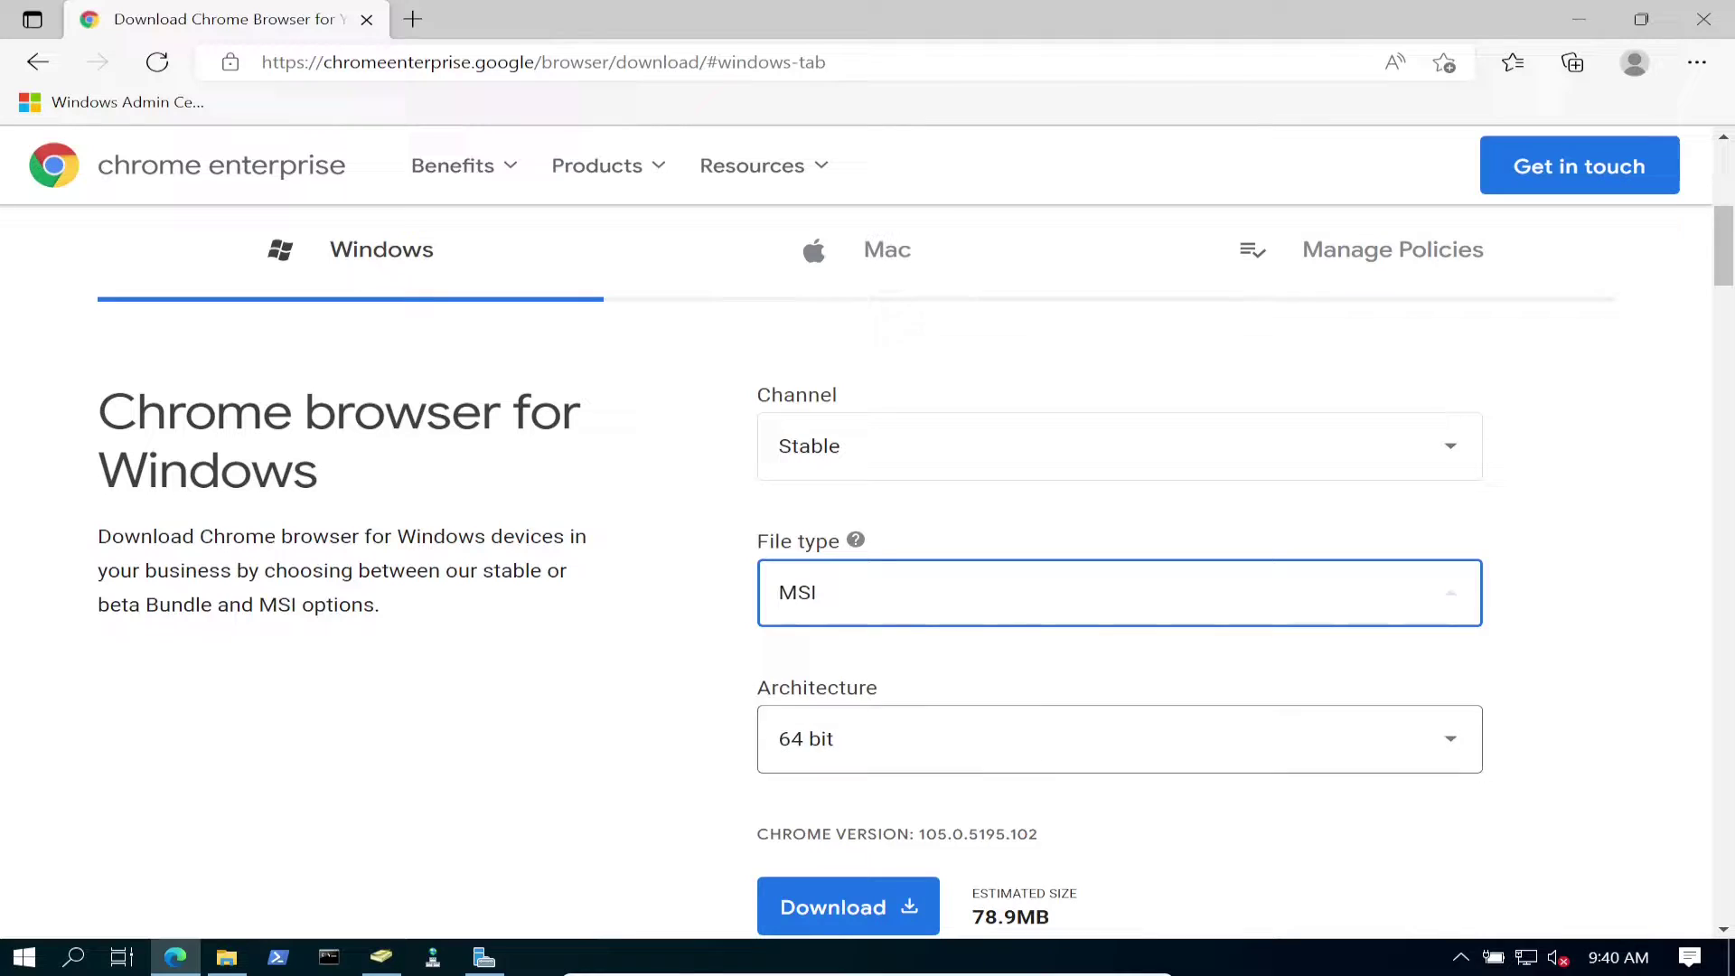
scroll(856, 578, down, 2)
scroll(857, 551, up, 4)
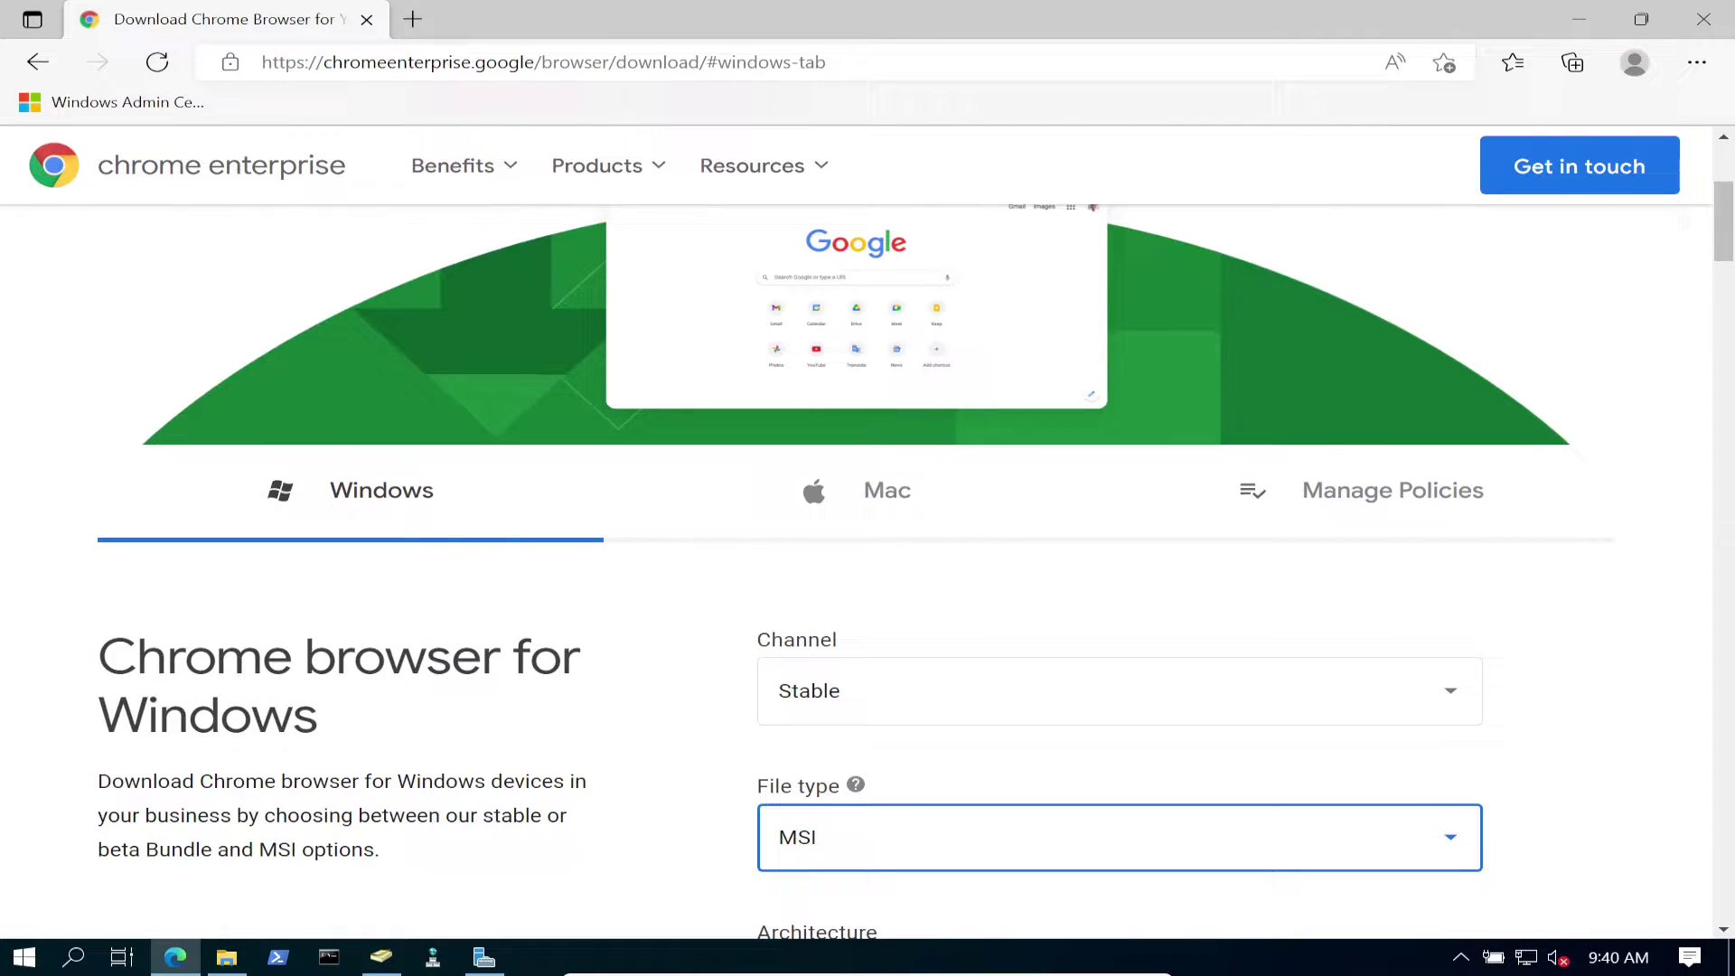
click(1703, 19)
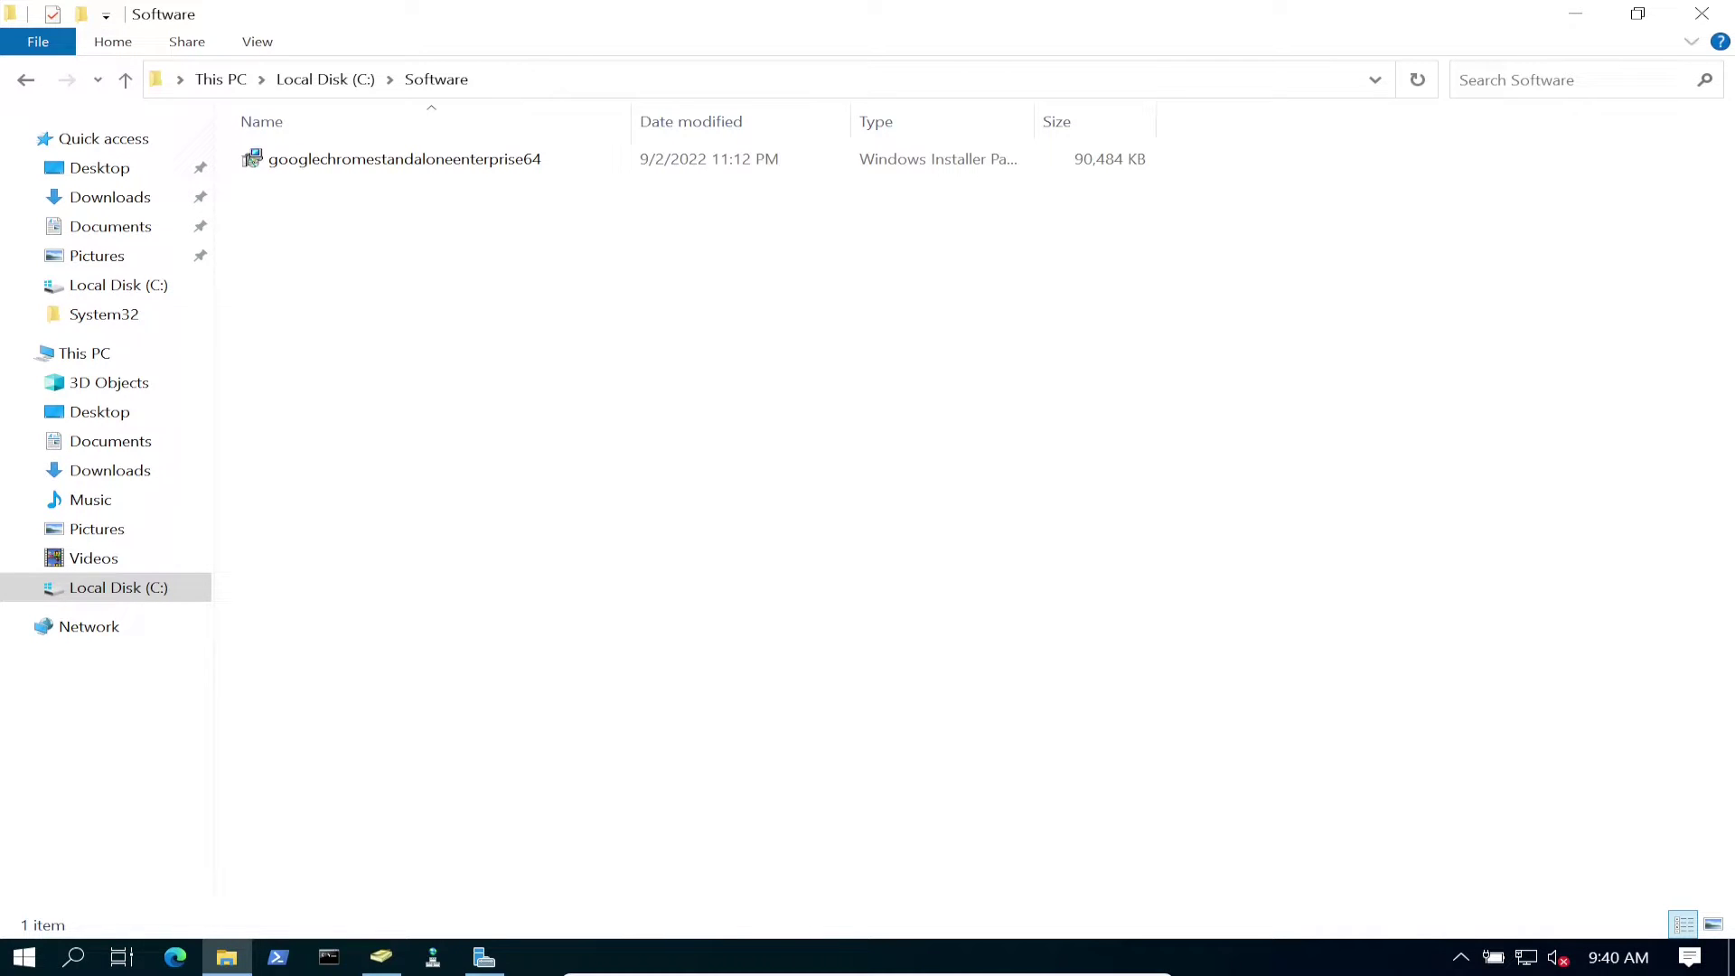
- Share the Software folder through Advanced Sharing, leaving Everyone with Read permission
click(325, 80)
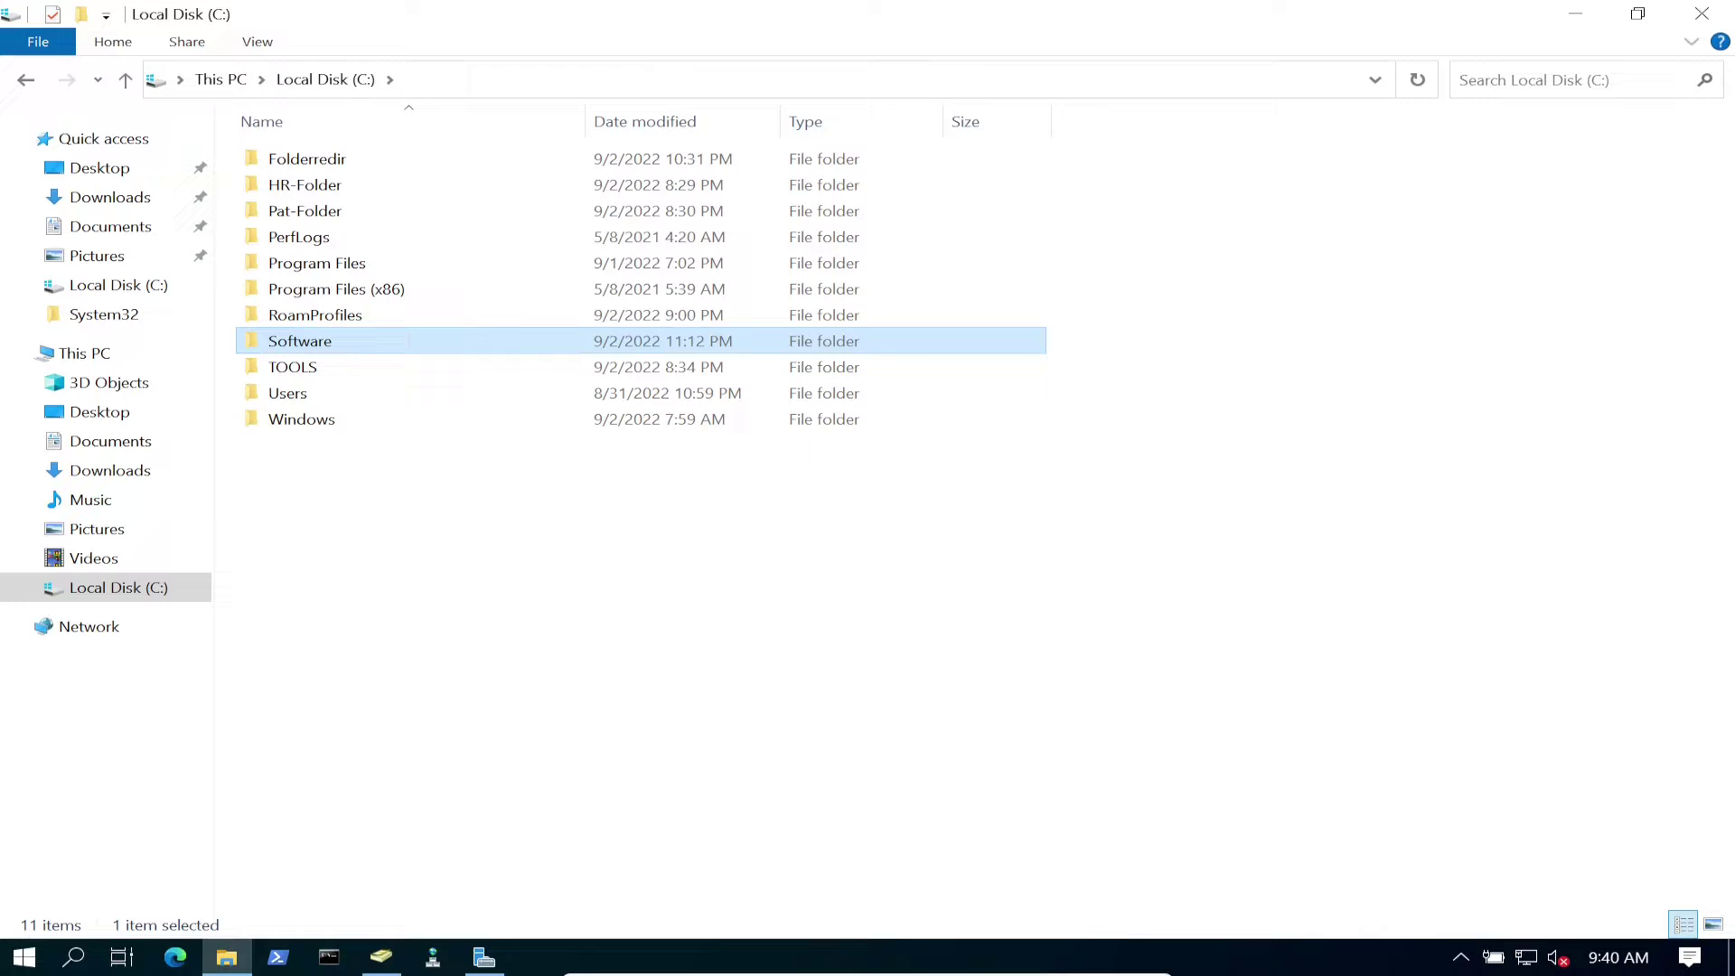
right_click(344, 342)
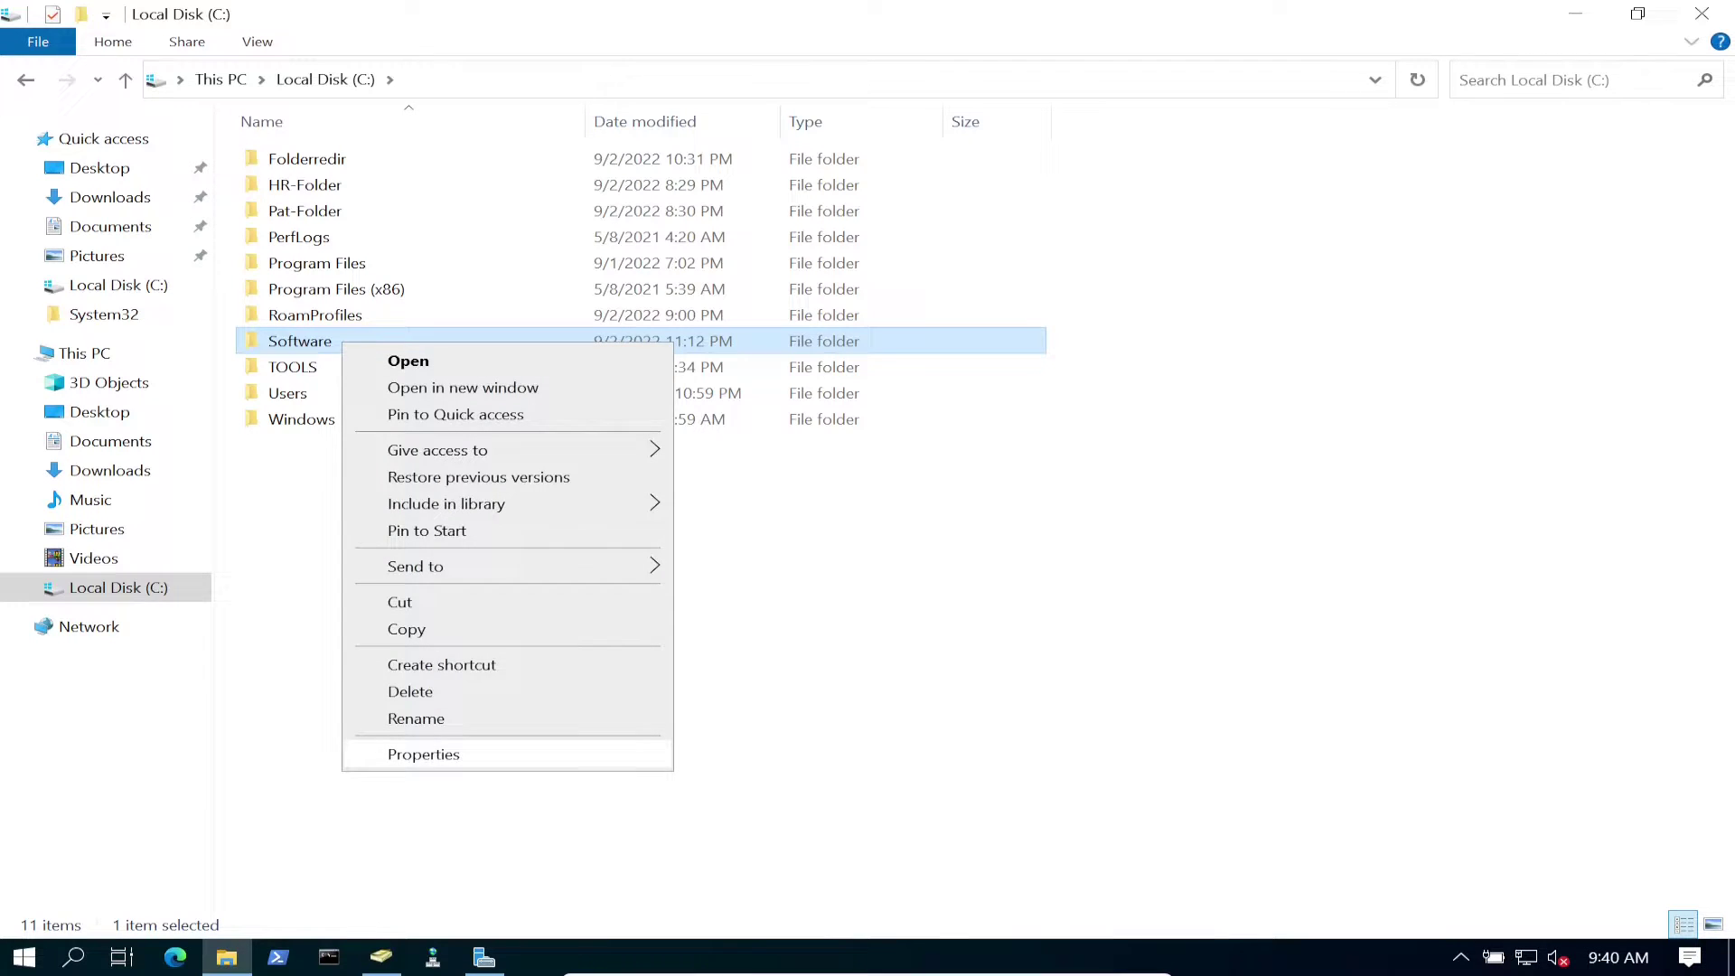
click(425, 753)
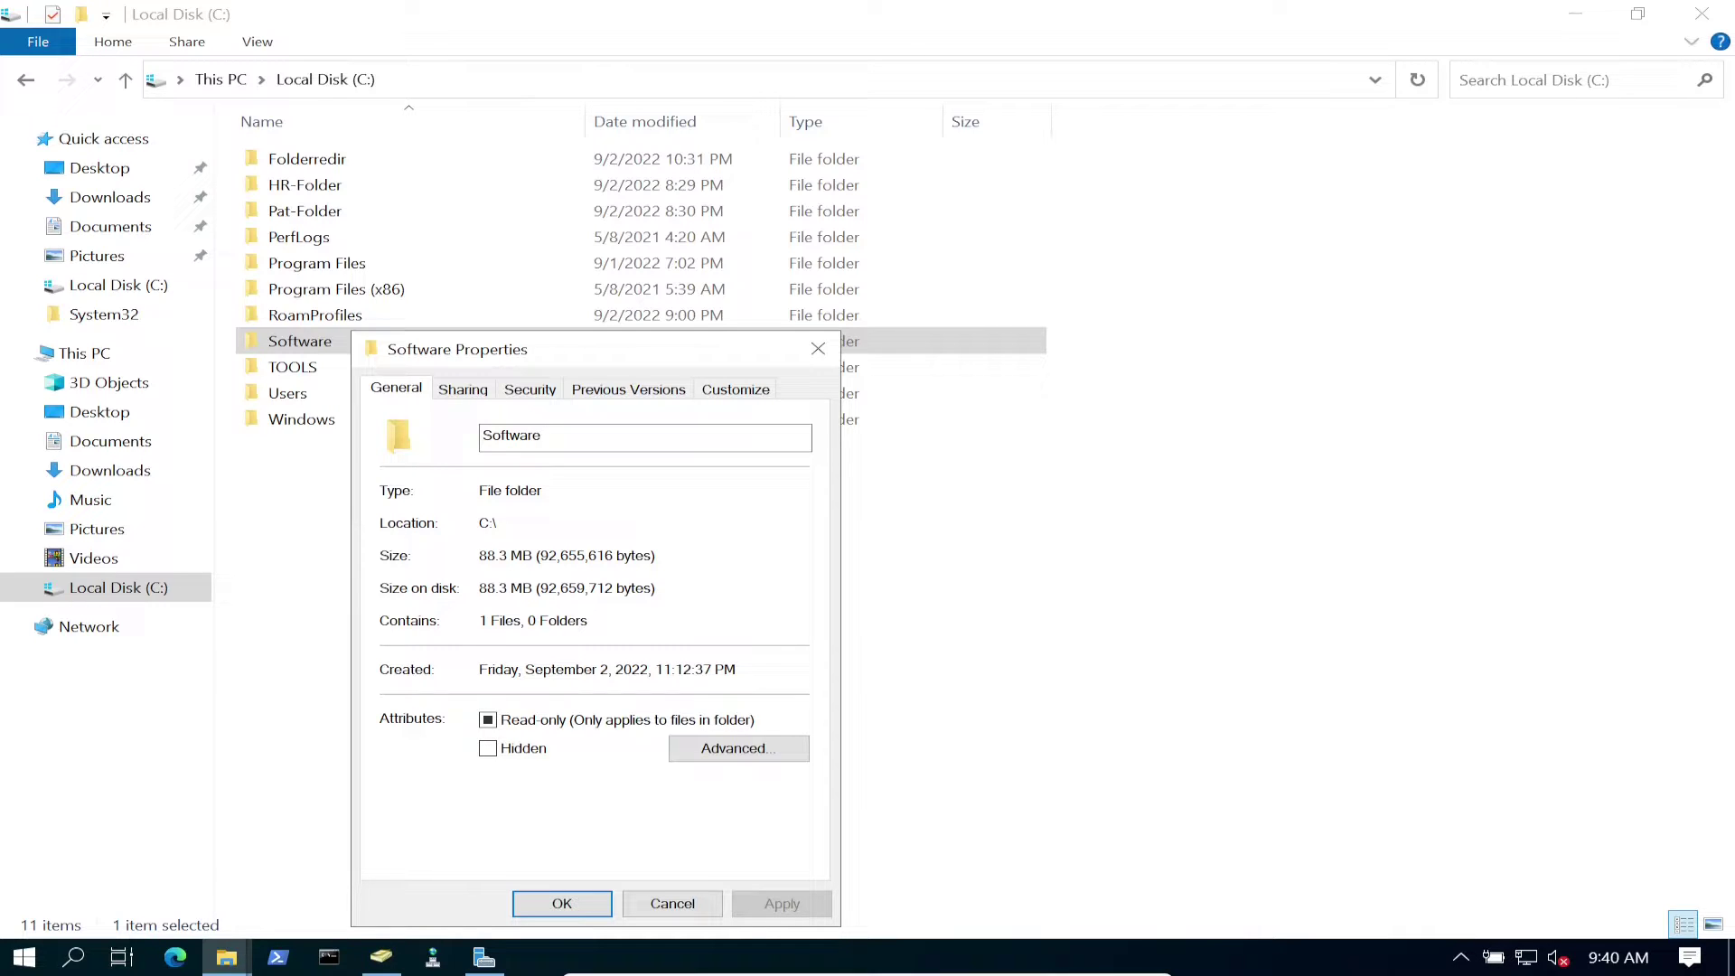
click(463, 388)
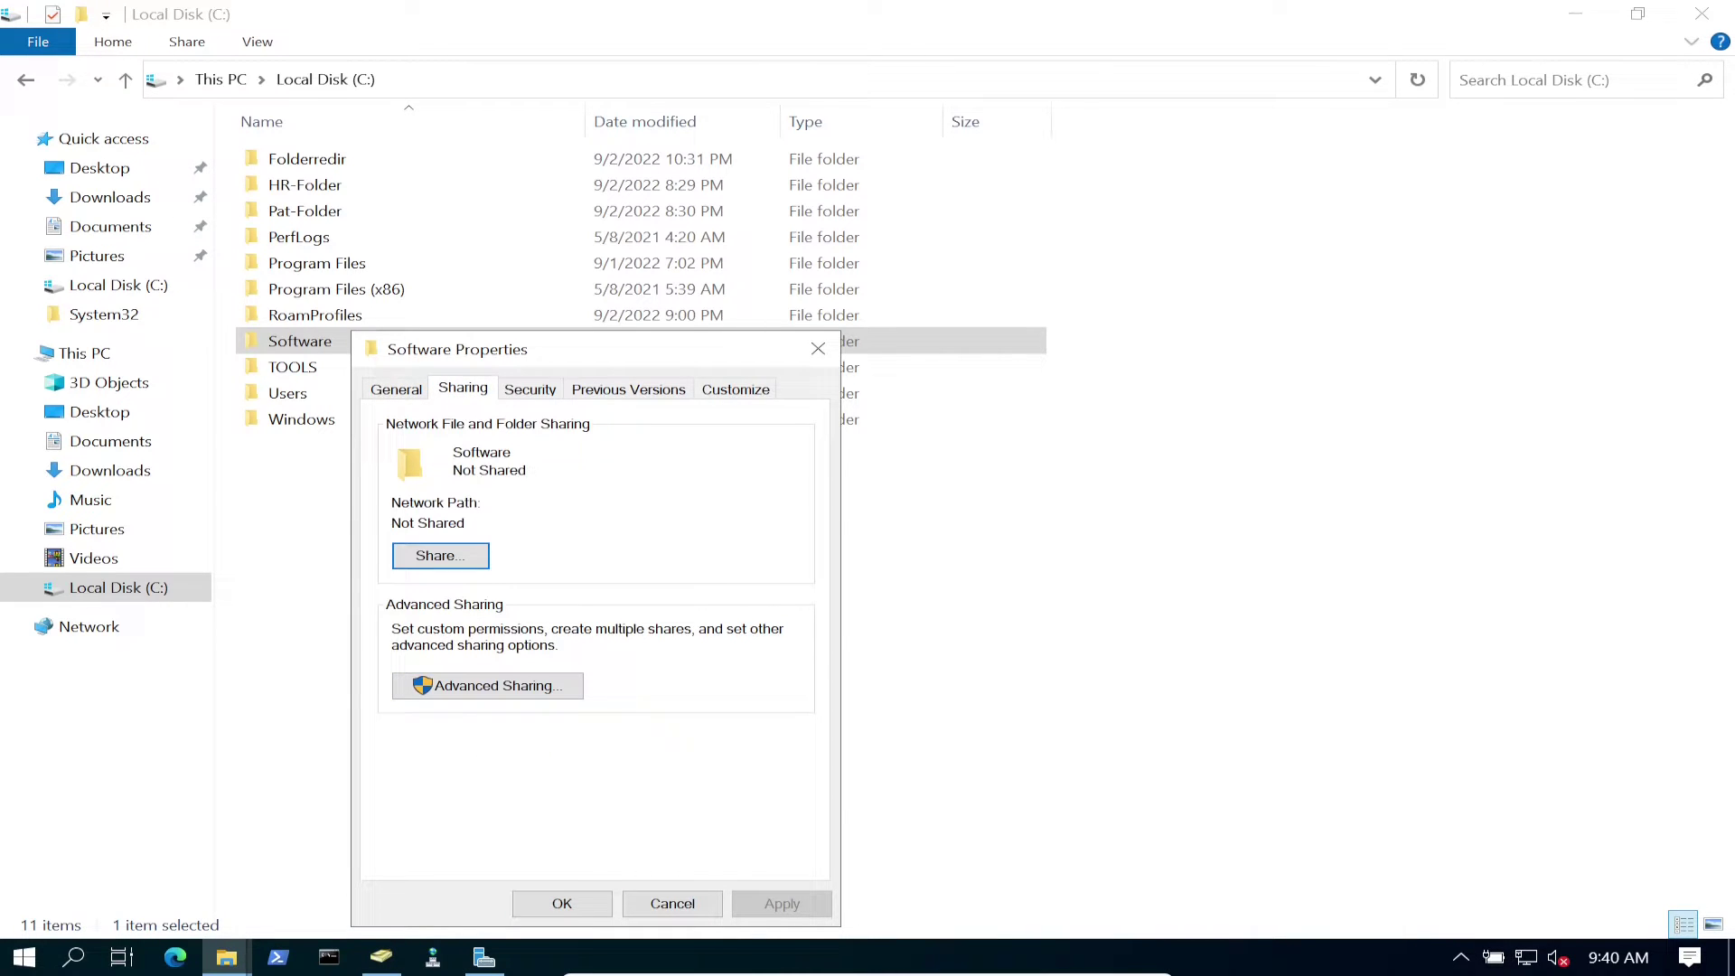
click(487, 685)
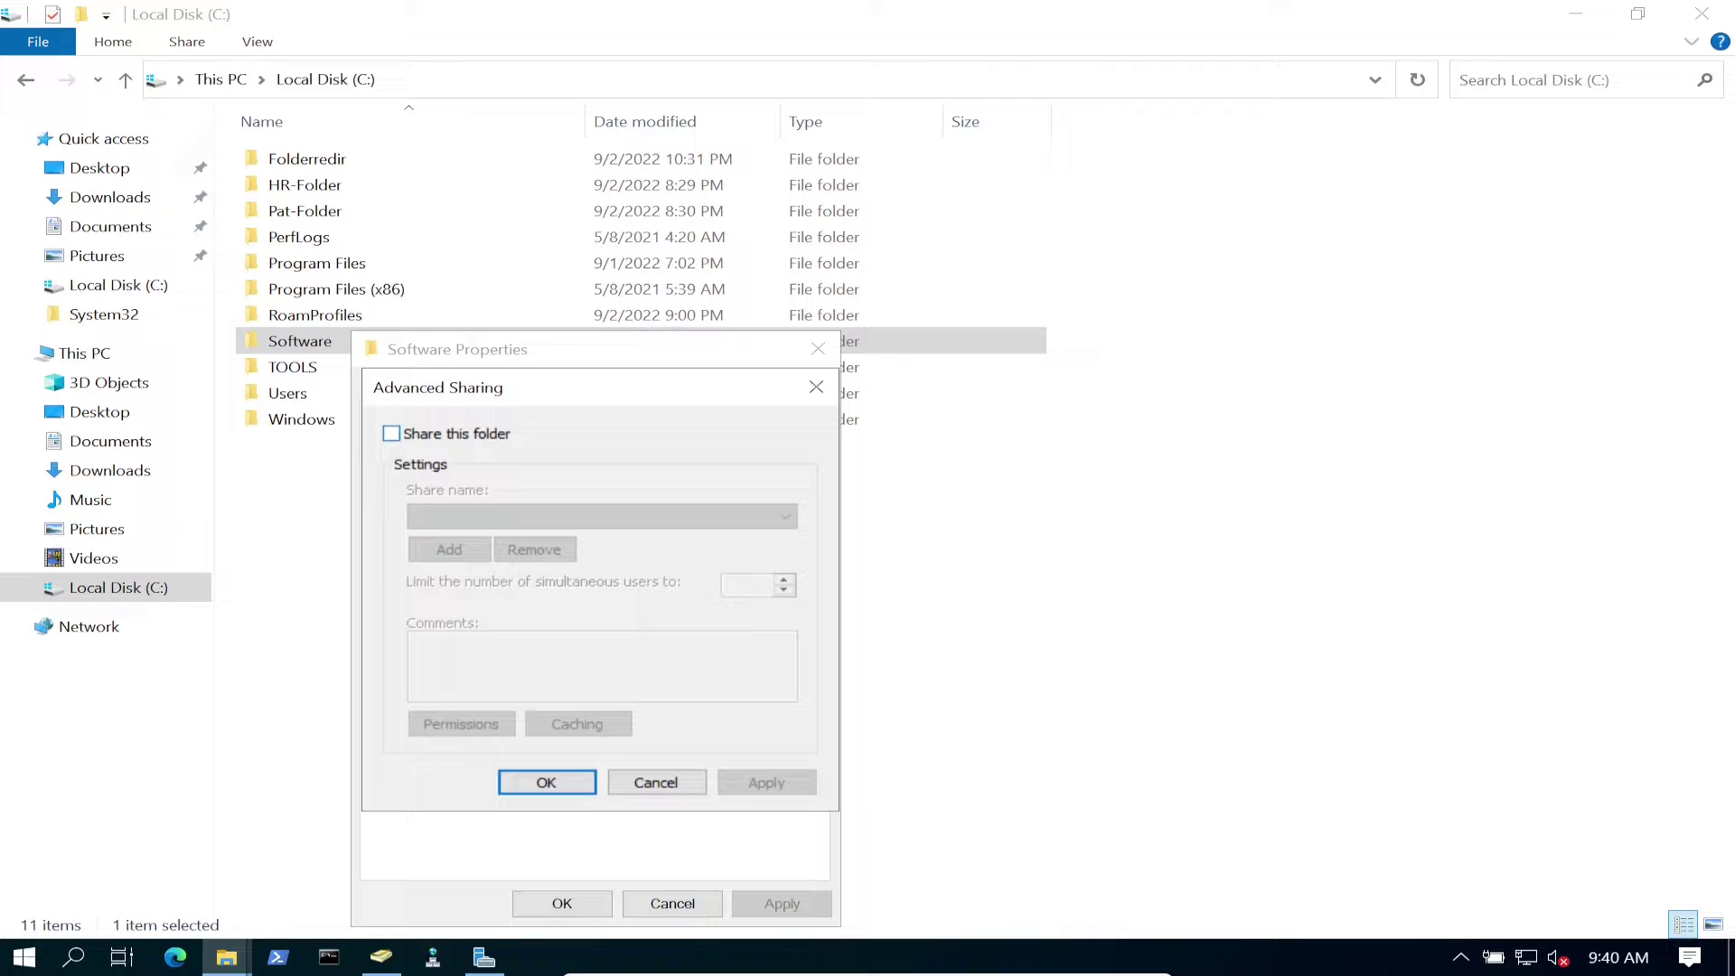
click(391, 433)
click(460, 723)
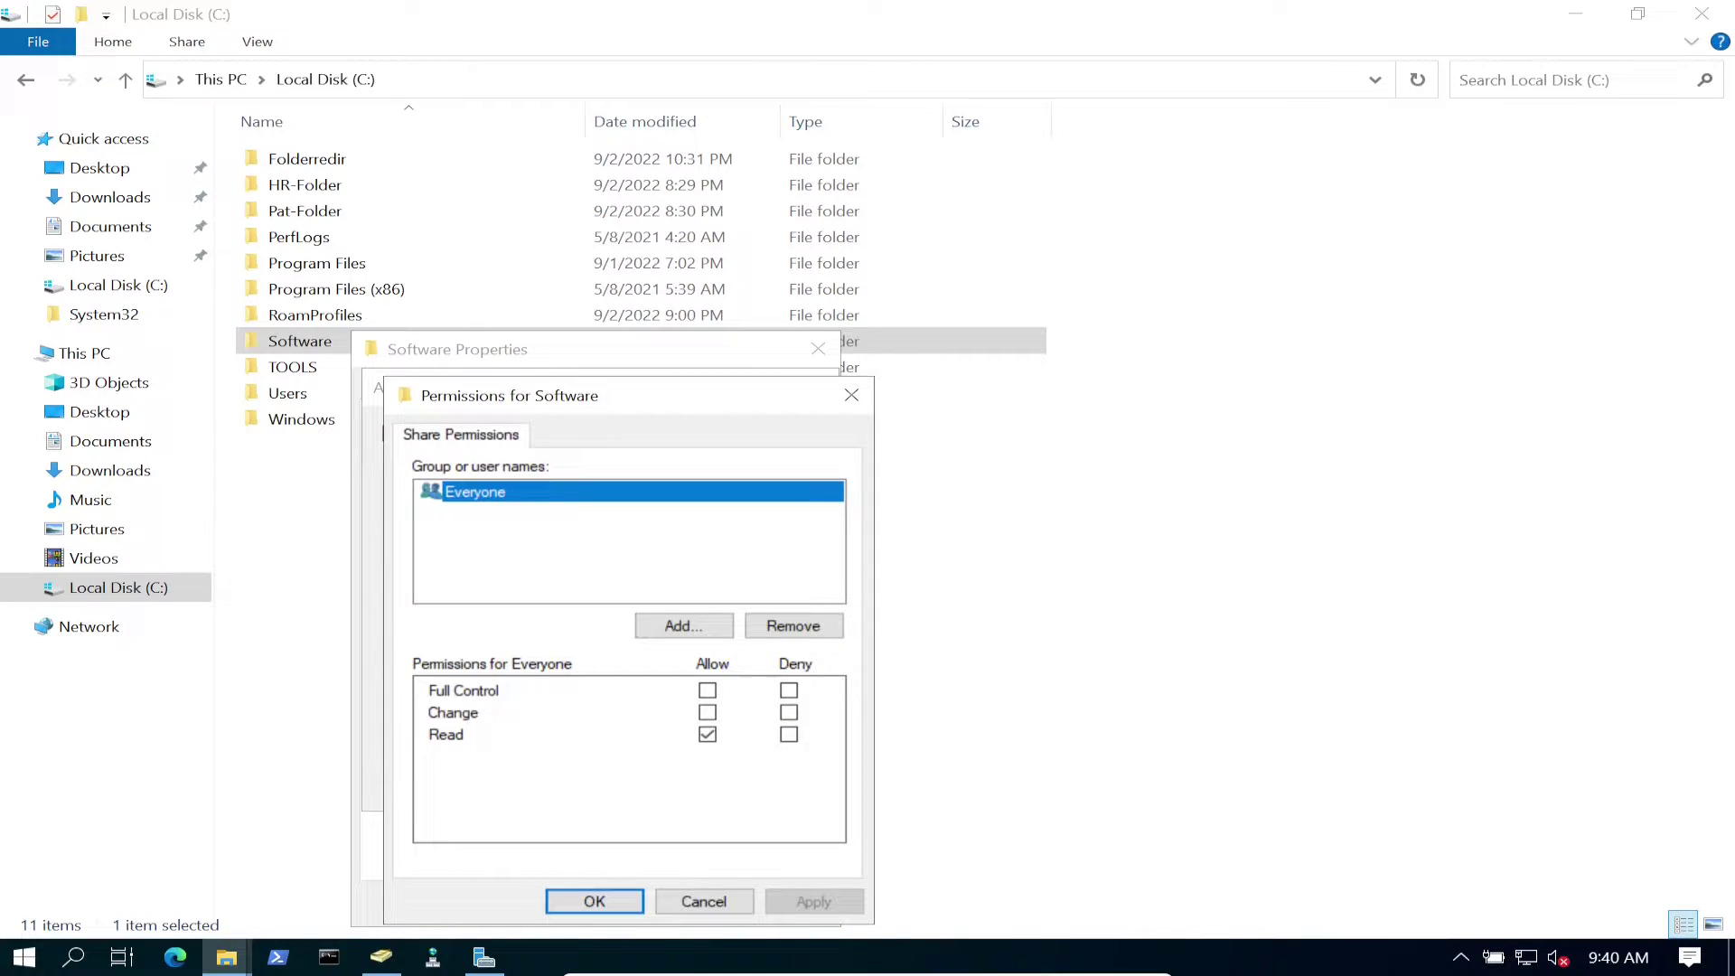
key(Return)
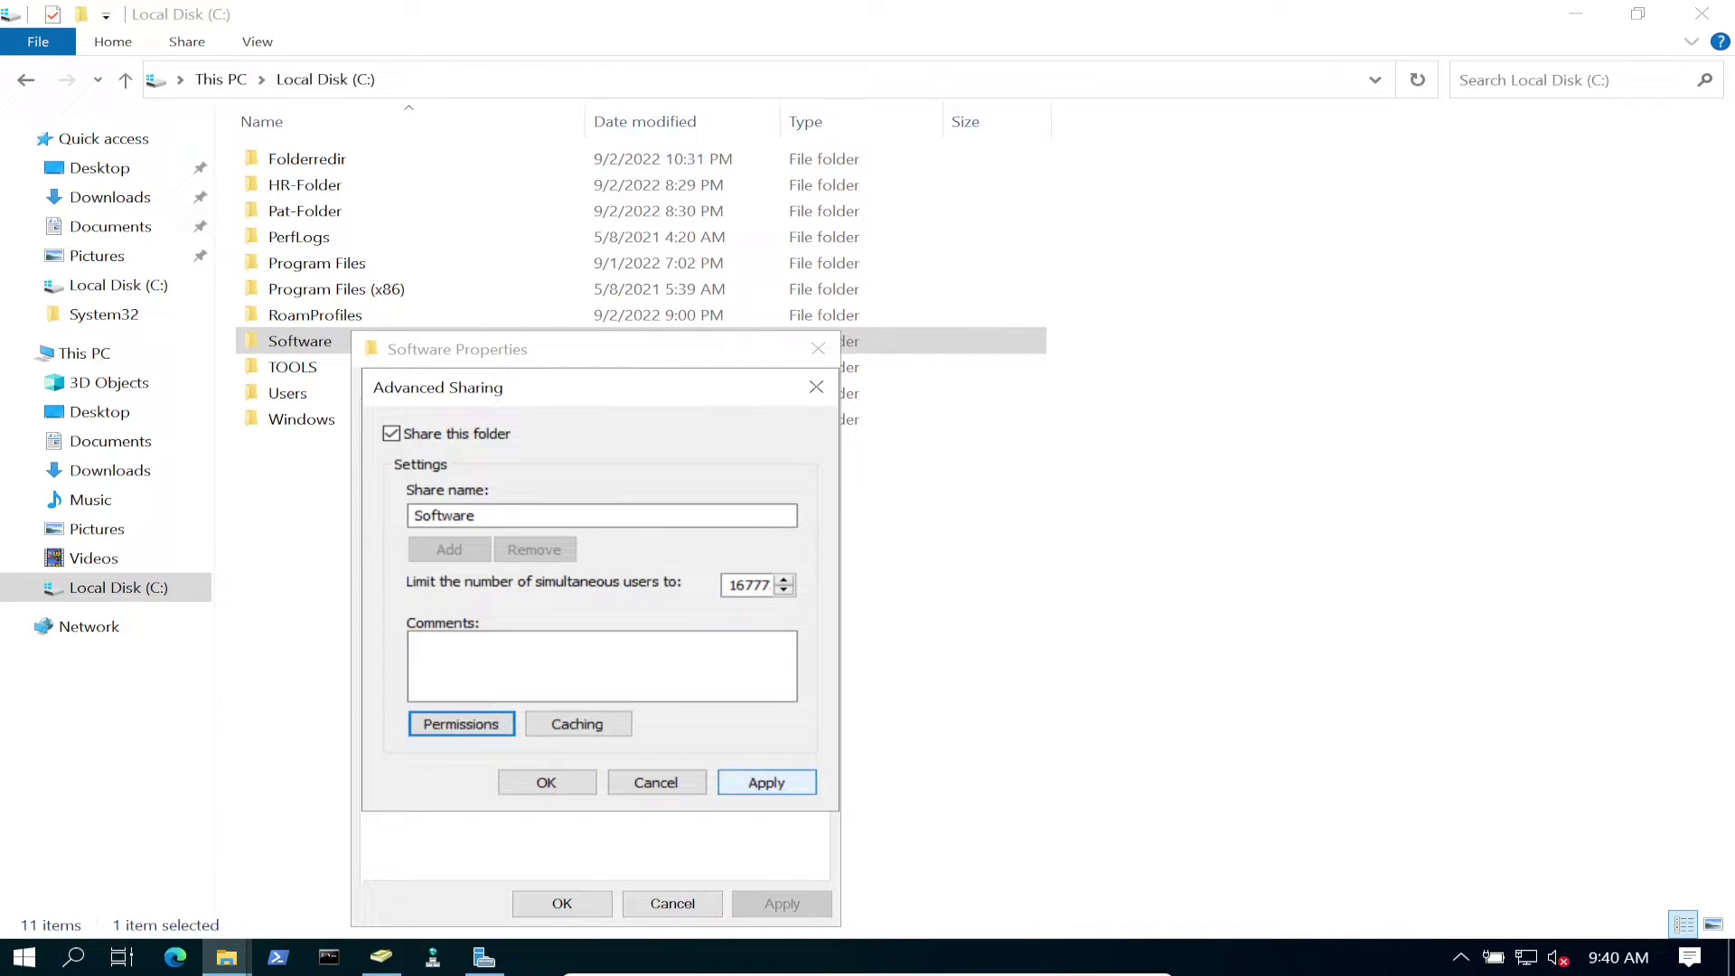
click(766, 783)
click(545, 783)
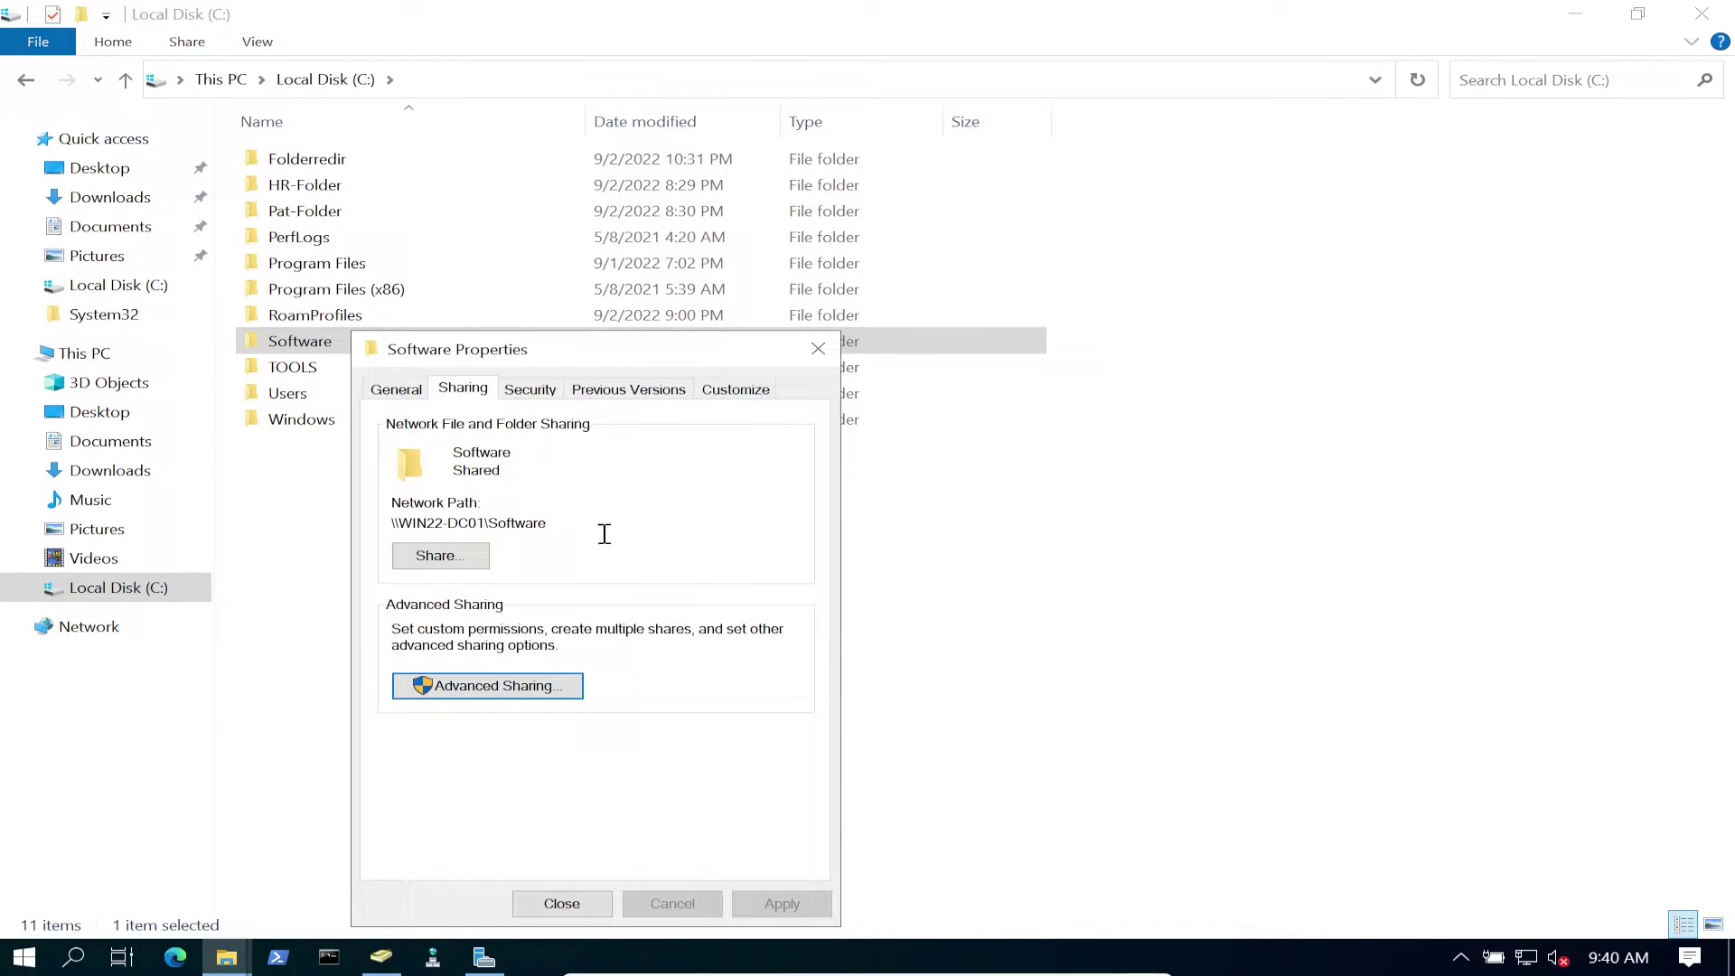
- Copy the share's network path \\WIN22-DC01\Software from the Sharing tab
drag(550, 526, 388, 528)
right_click(387, 528)
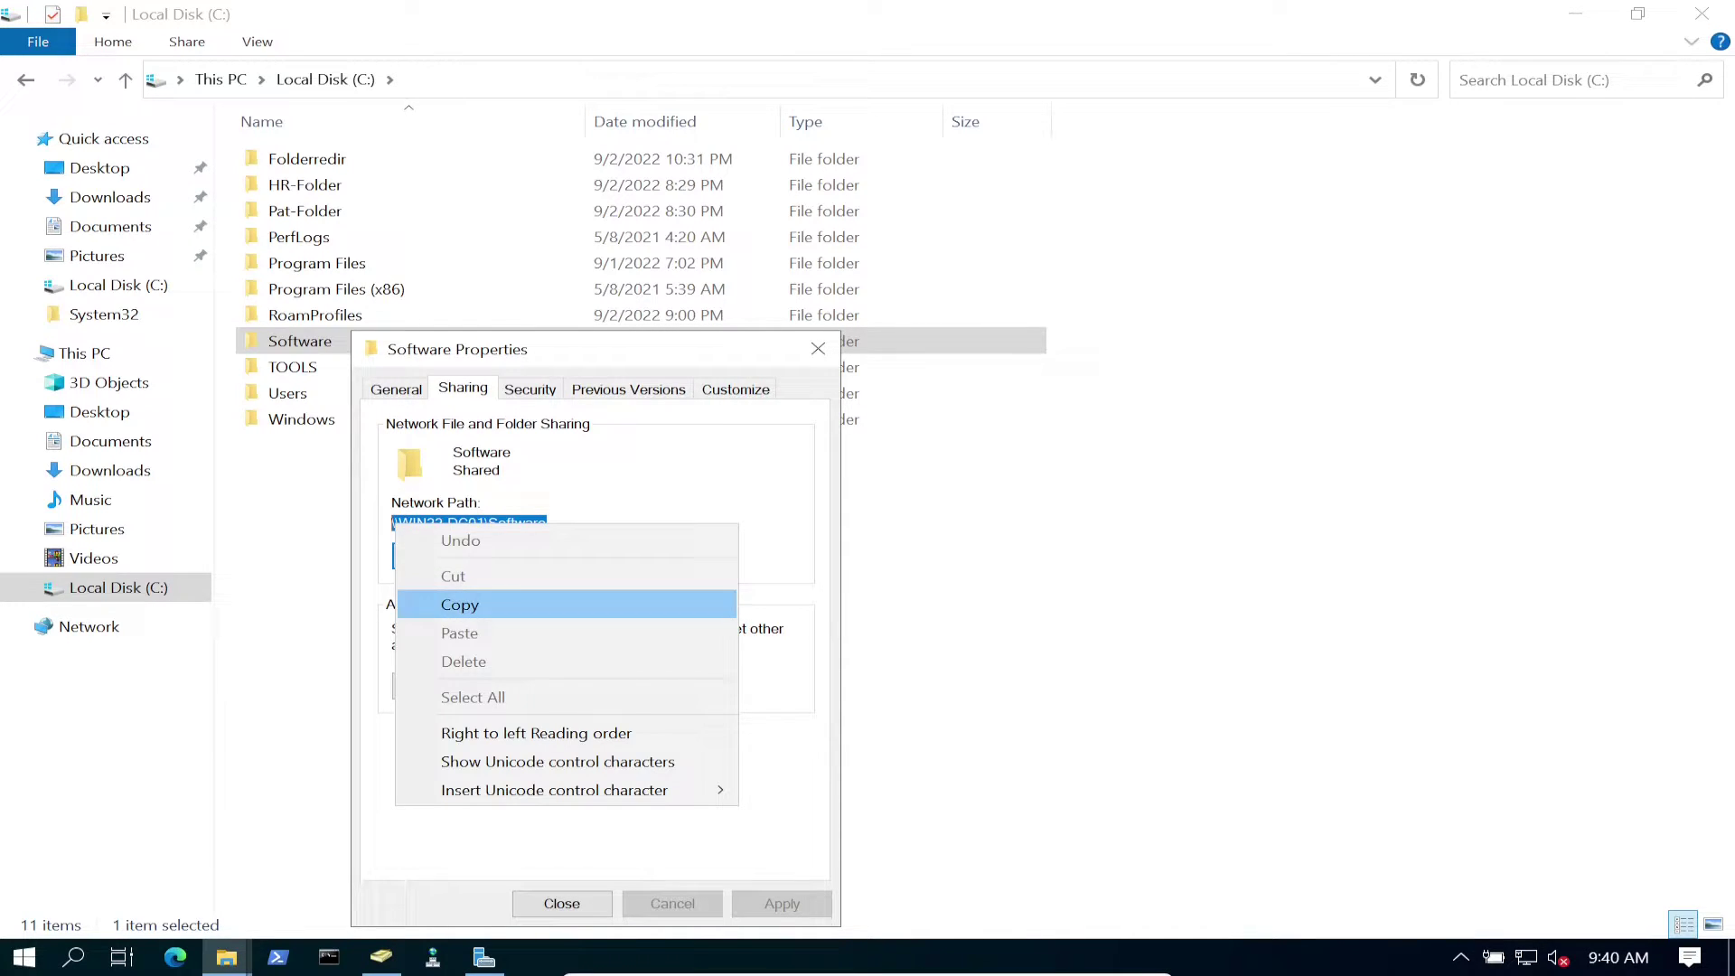
click(457, 600)
- Paste the \\WIN22-DC01\Software path into a new Notepad note, then resize and minimize it
key(super)
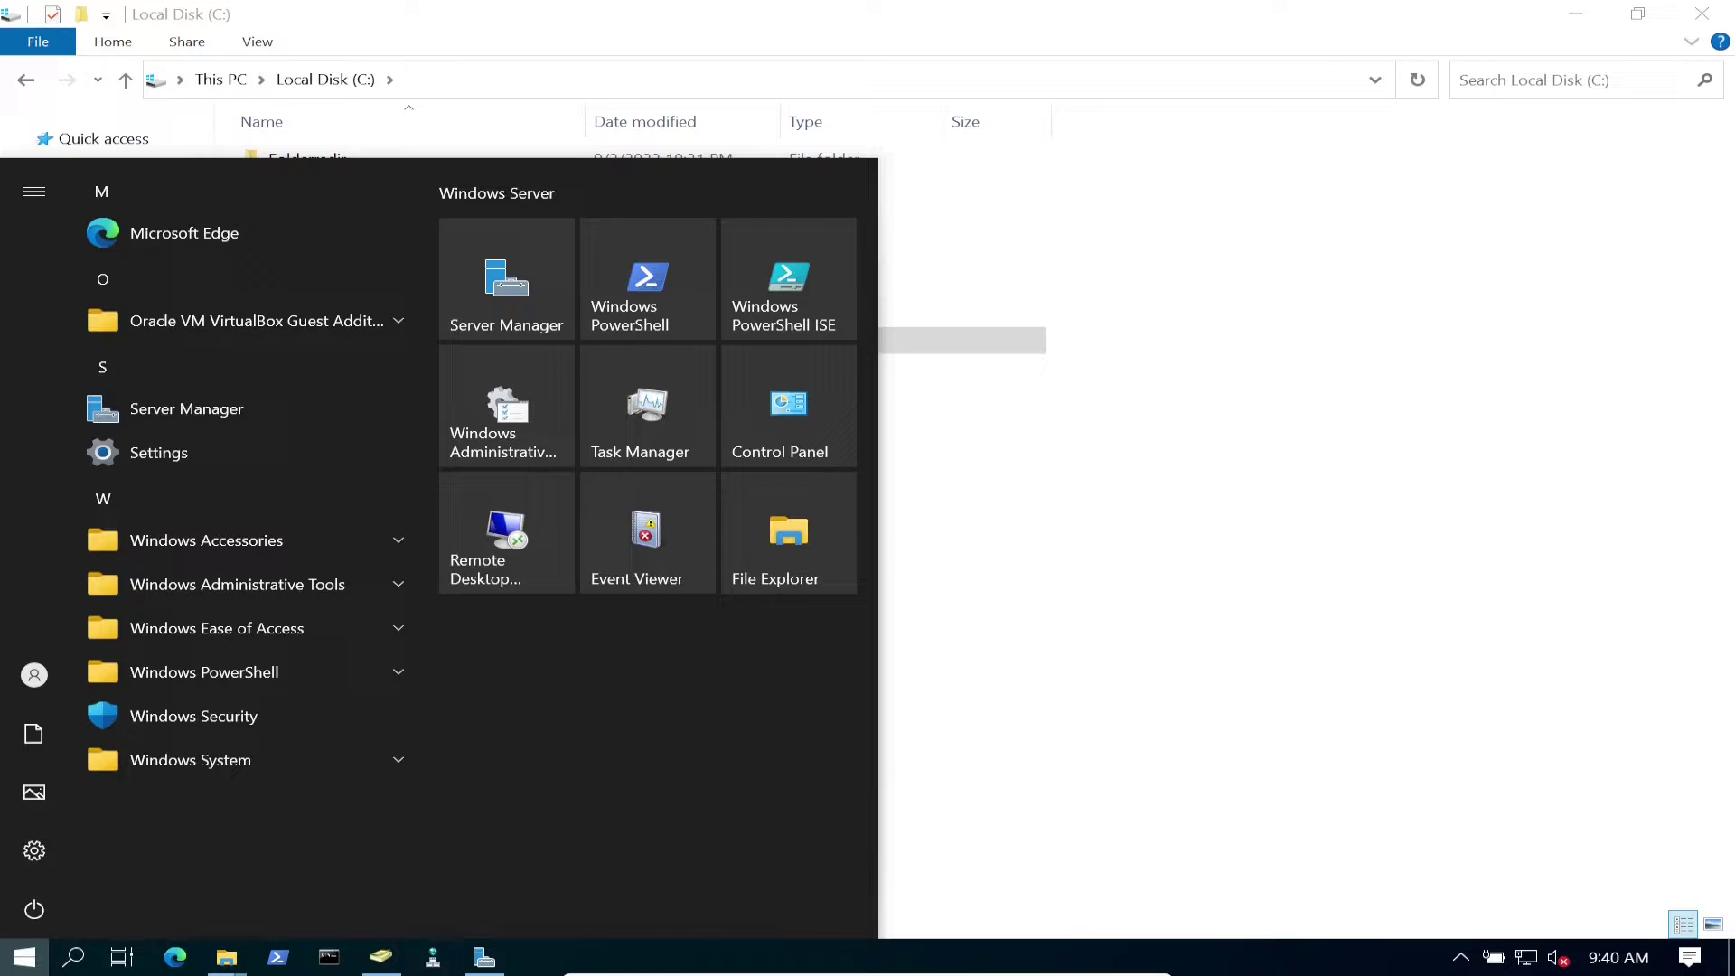
text(notepad)
key(Return)
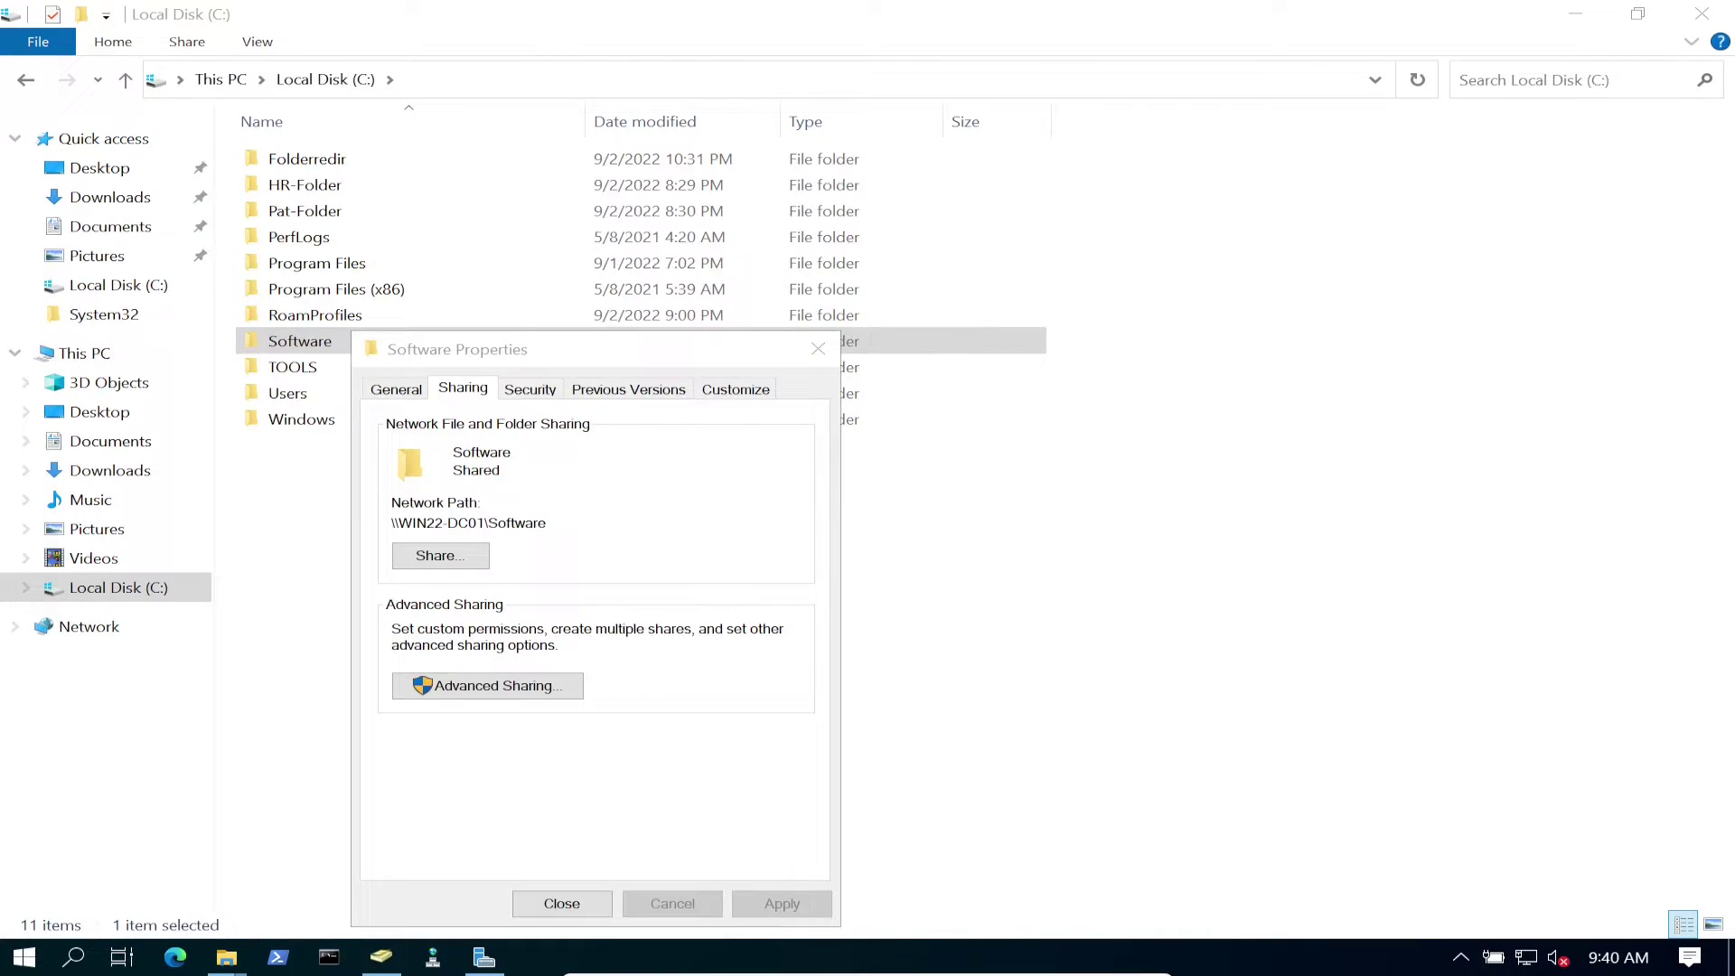
key(ctrl+v)
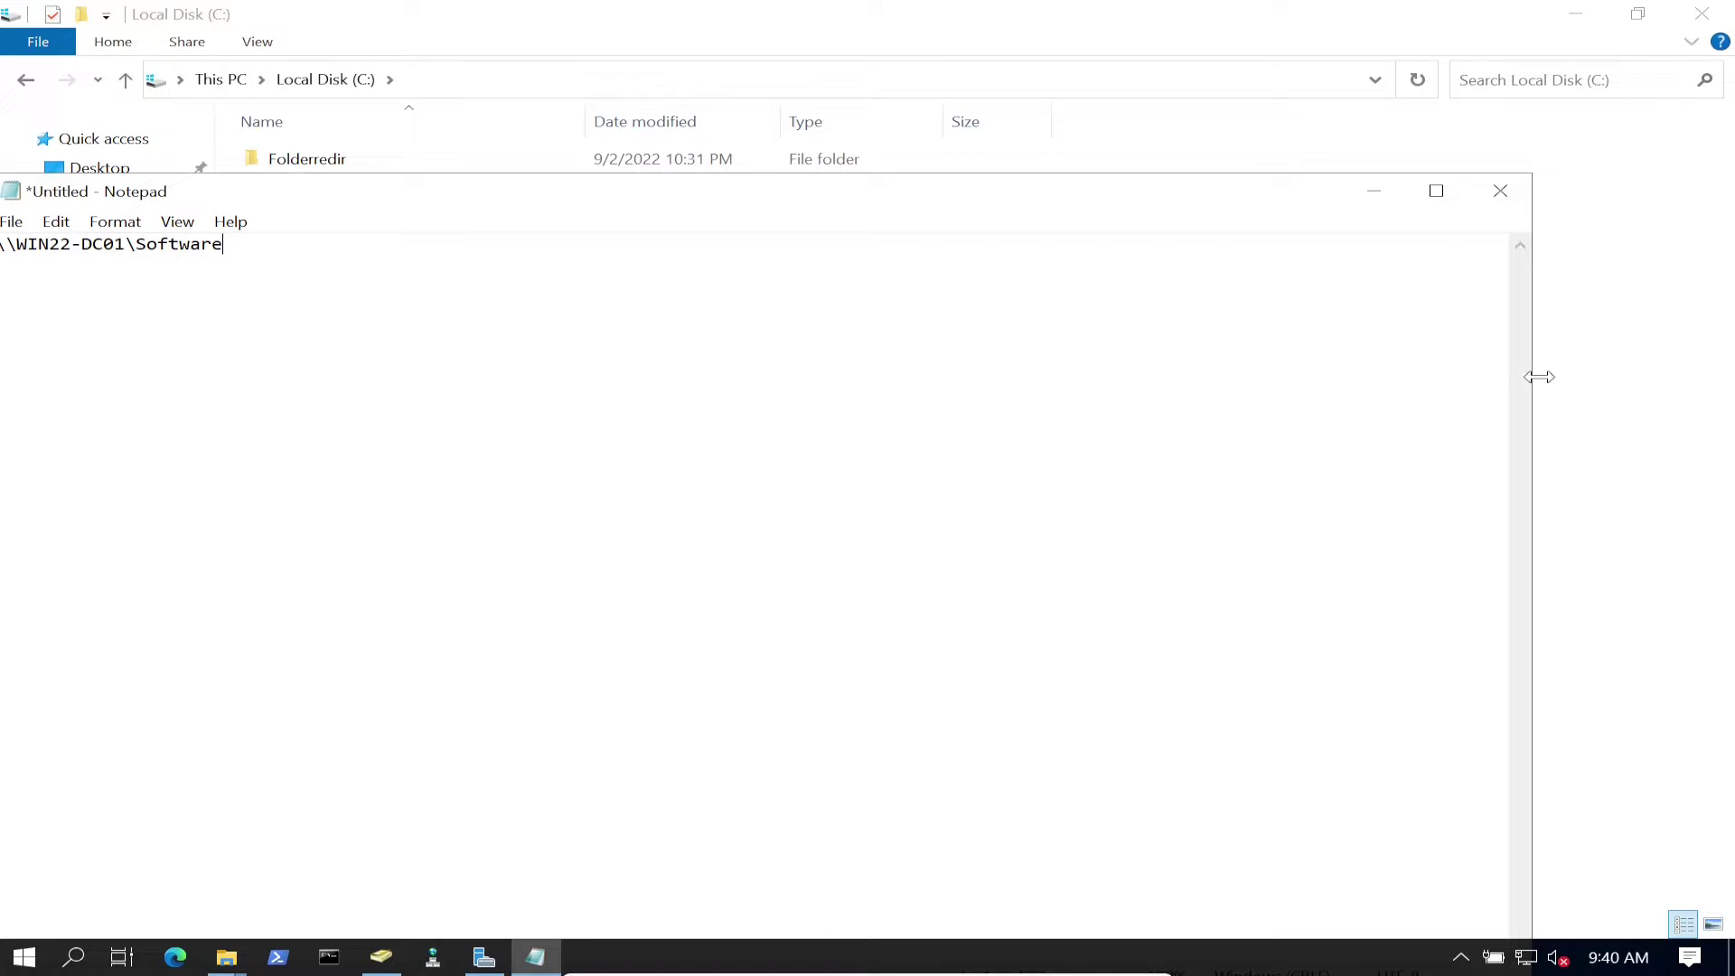
drag(1533, 376, 768, 333)
drag(465, 190, 881, 190)
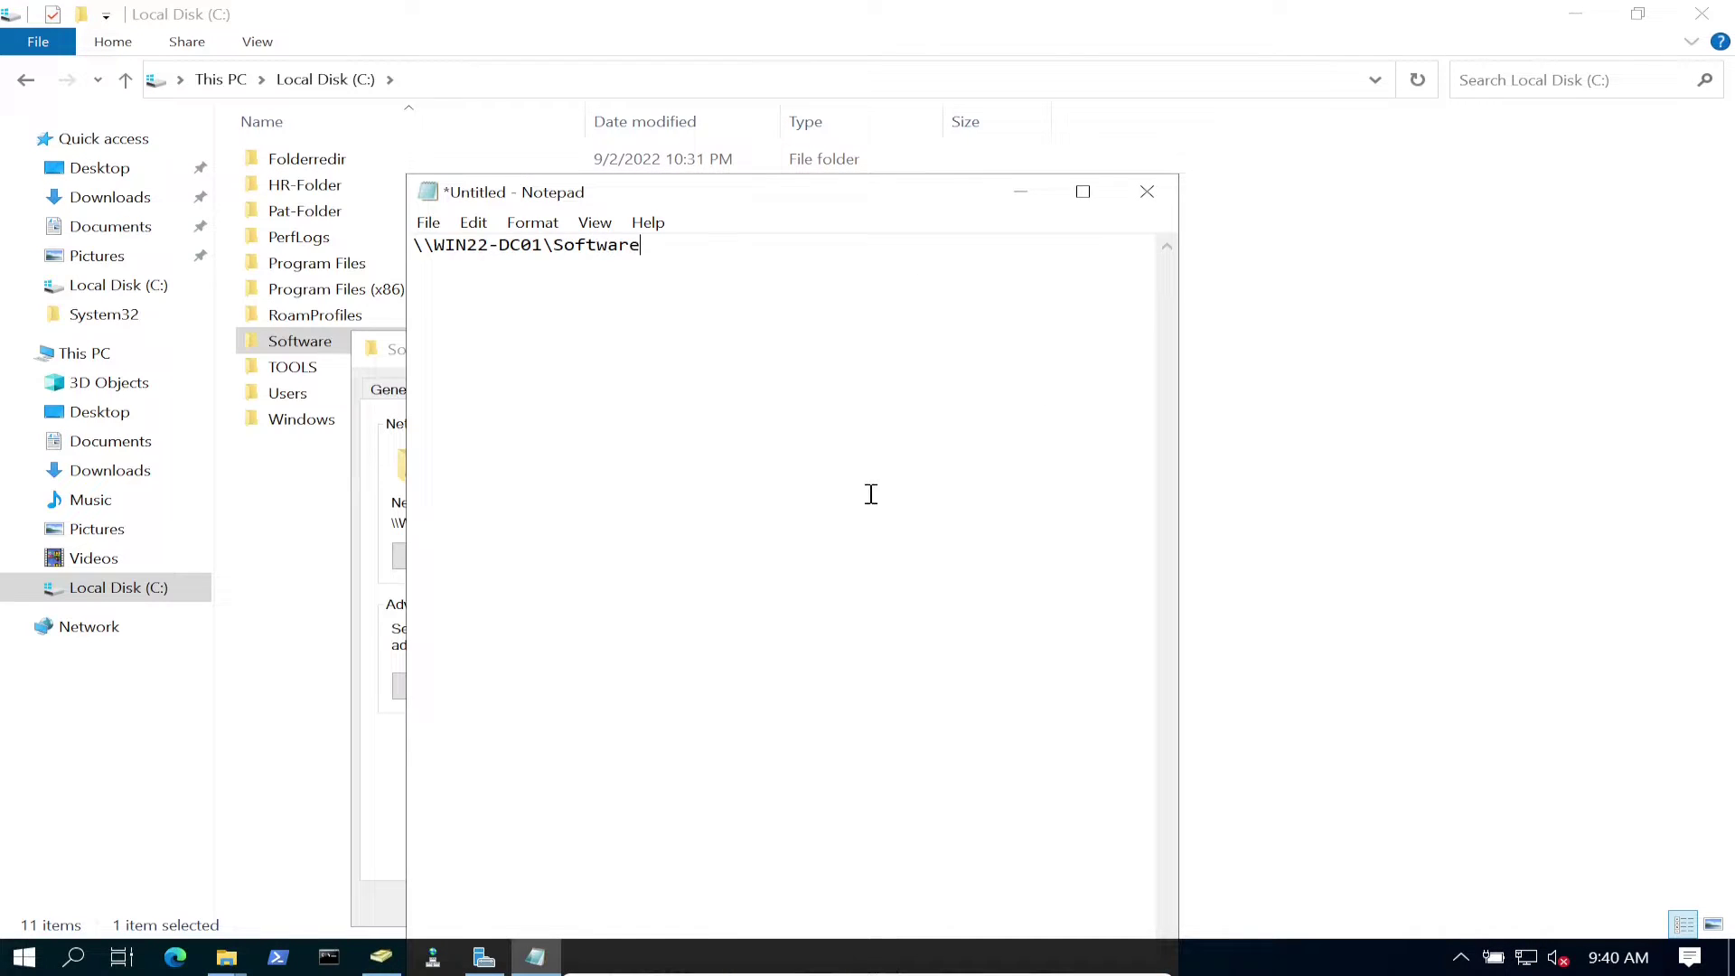
scroll(860, 501, up, 4)
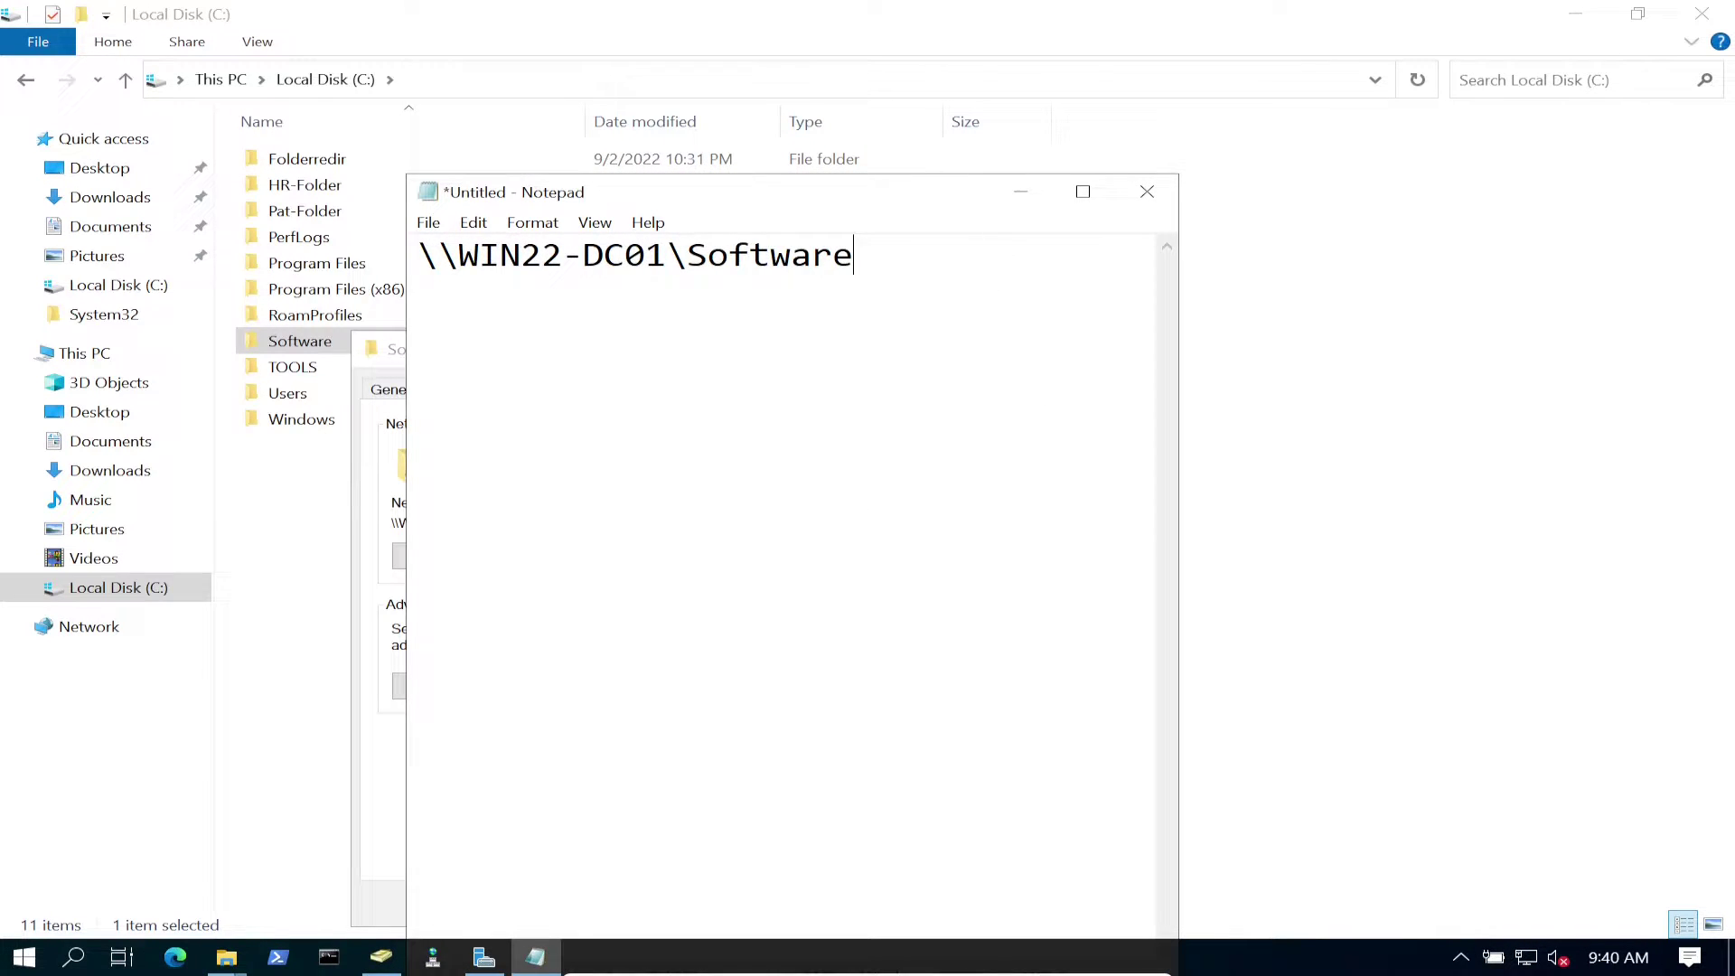
click(1020, 192)
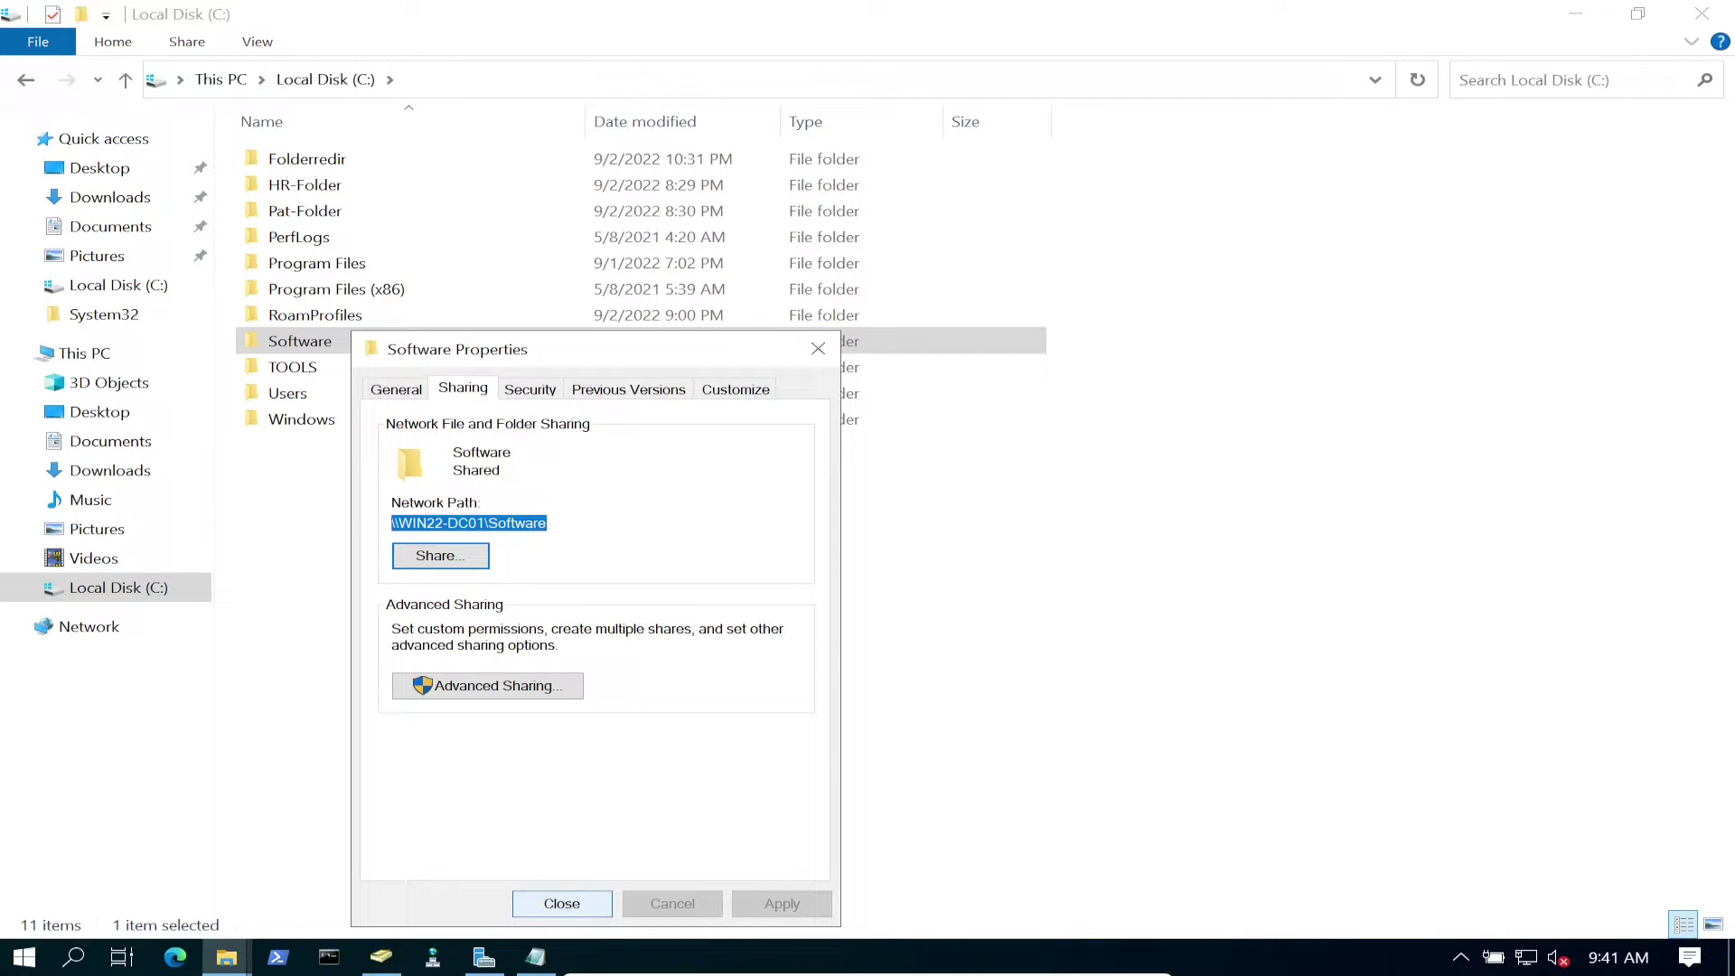
- Close the Software Properties dialog and the Local Disk (C:) window
click(561, 903)
click(633, 650)
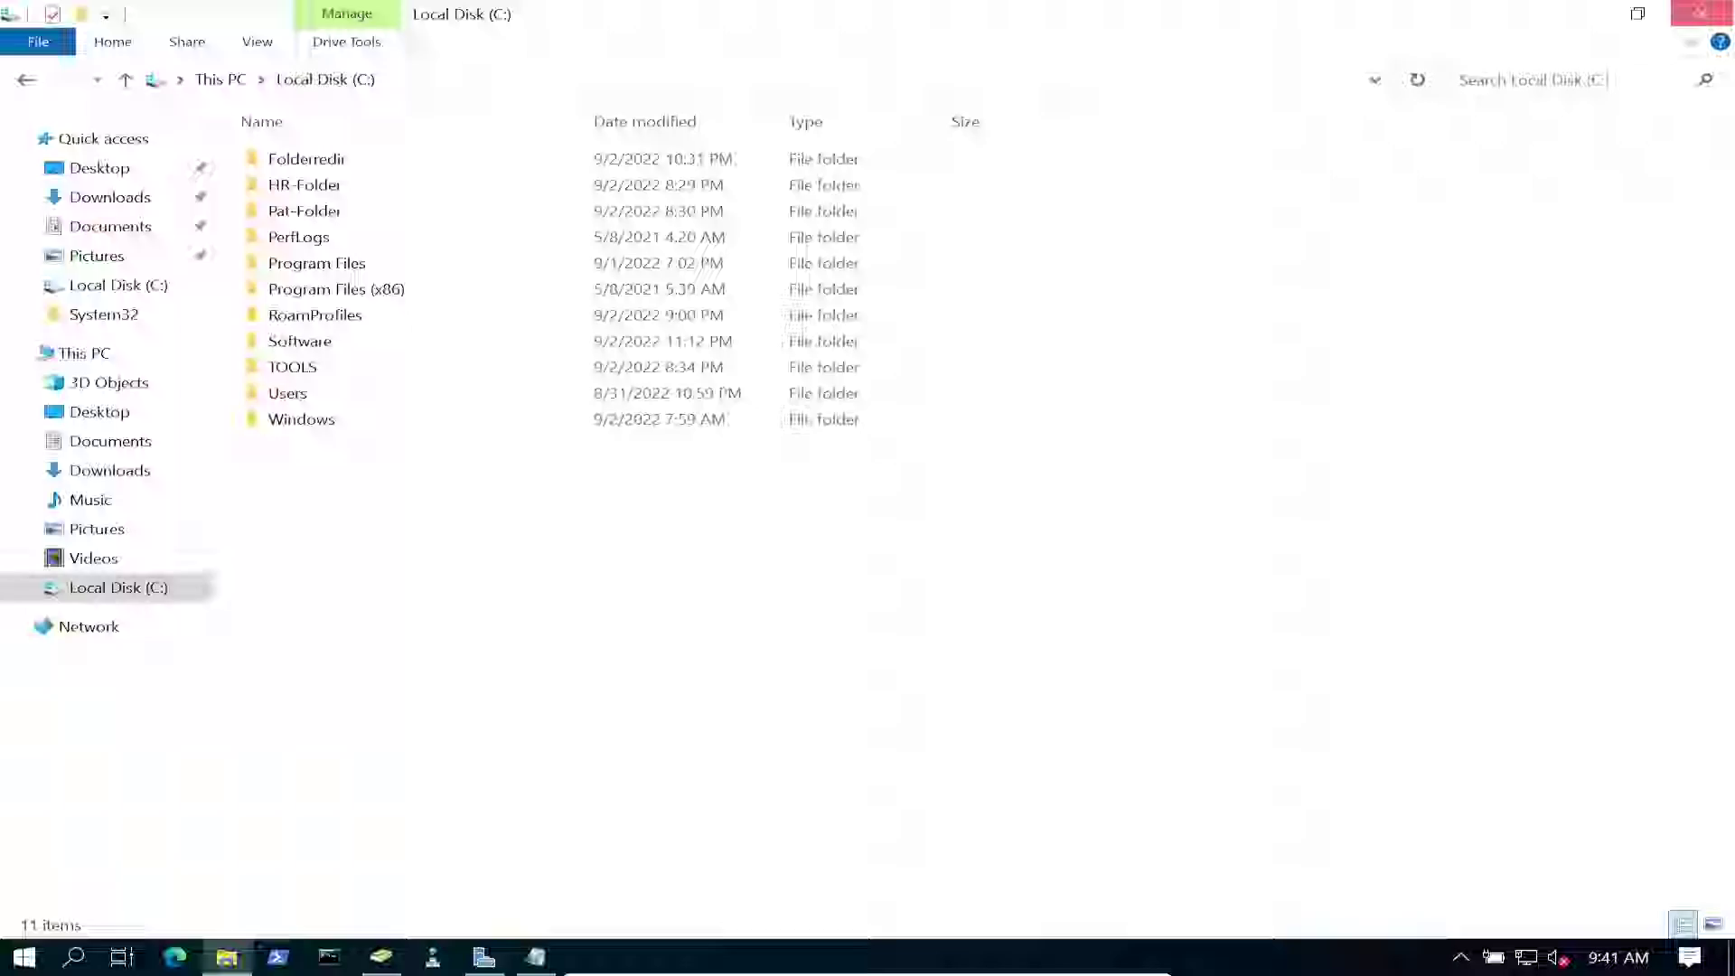
click(1702, 13)
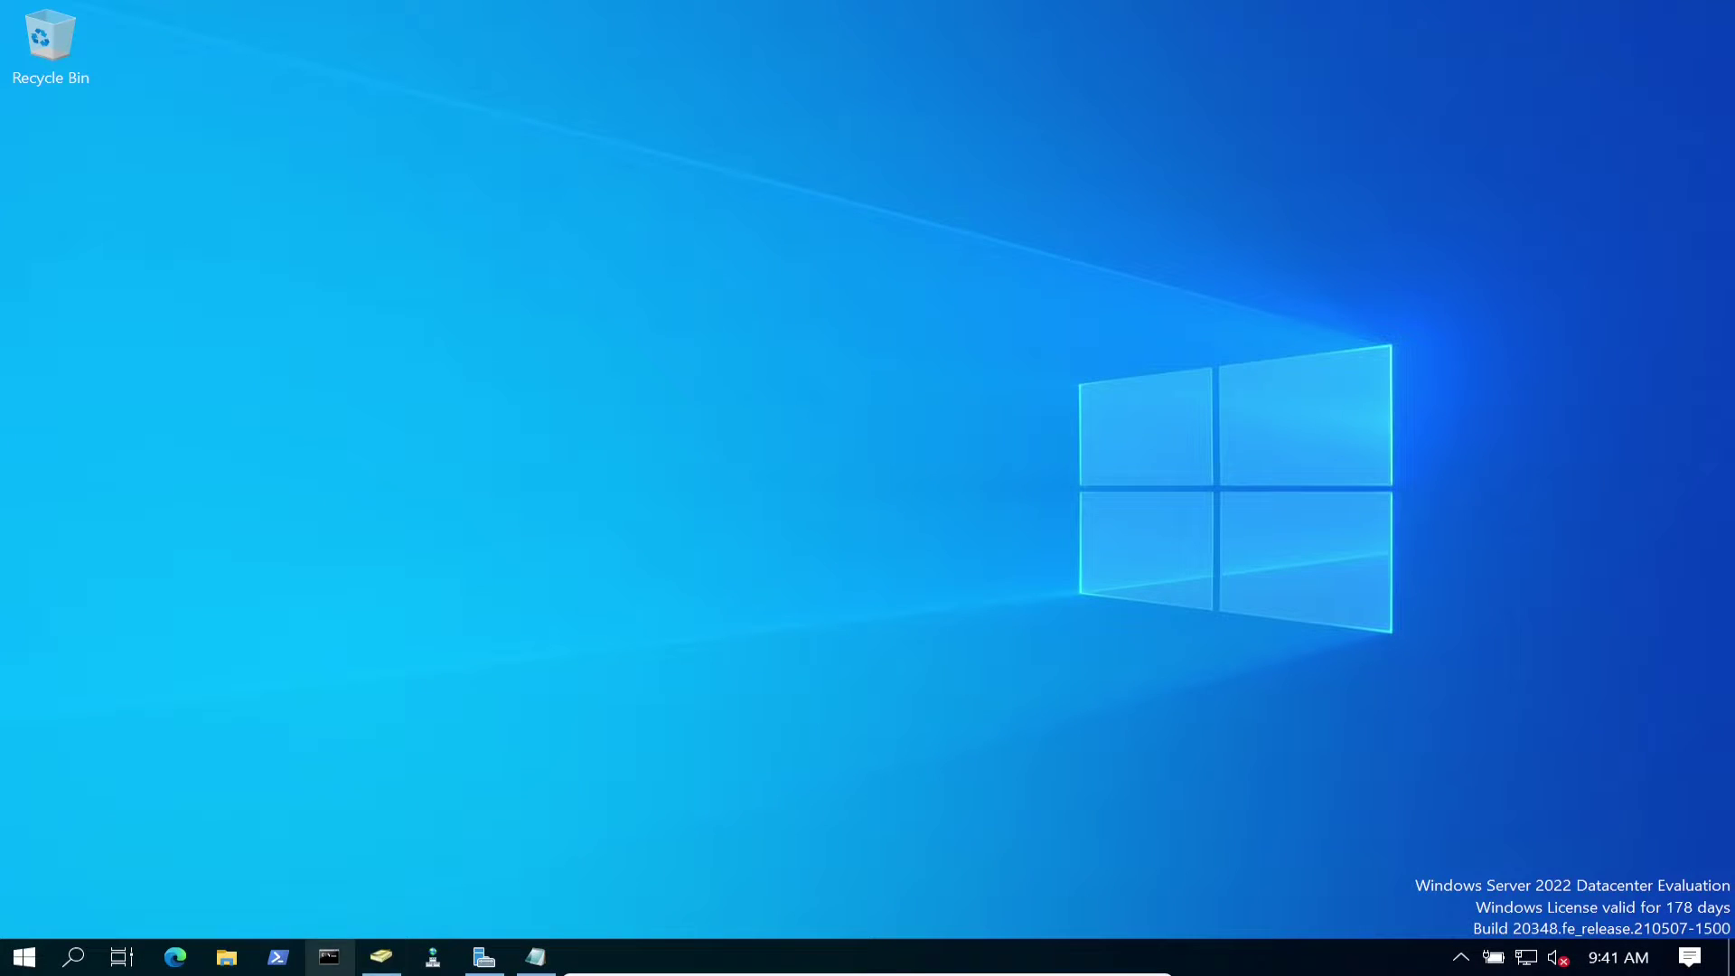
- Launch Group Policy Management from Server Manager's Tools menu and select the infosecpat.com domain
click(25, 957)
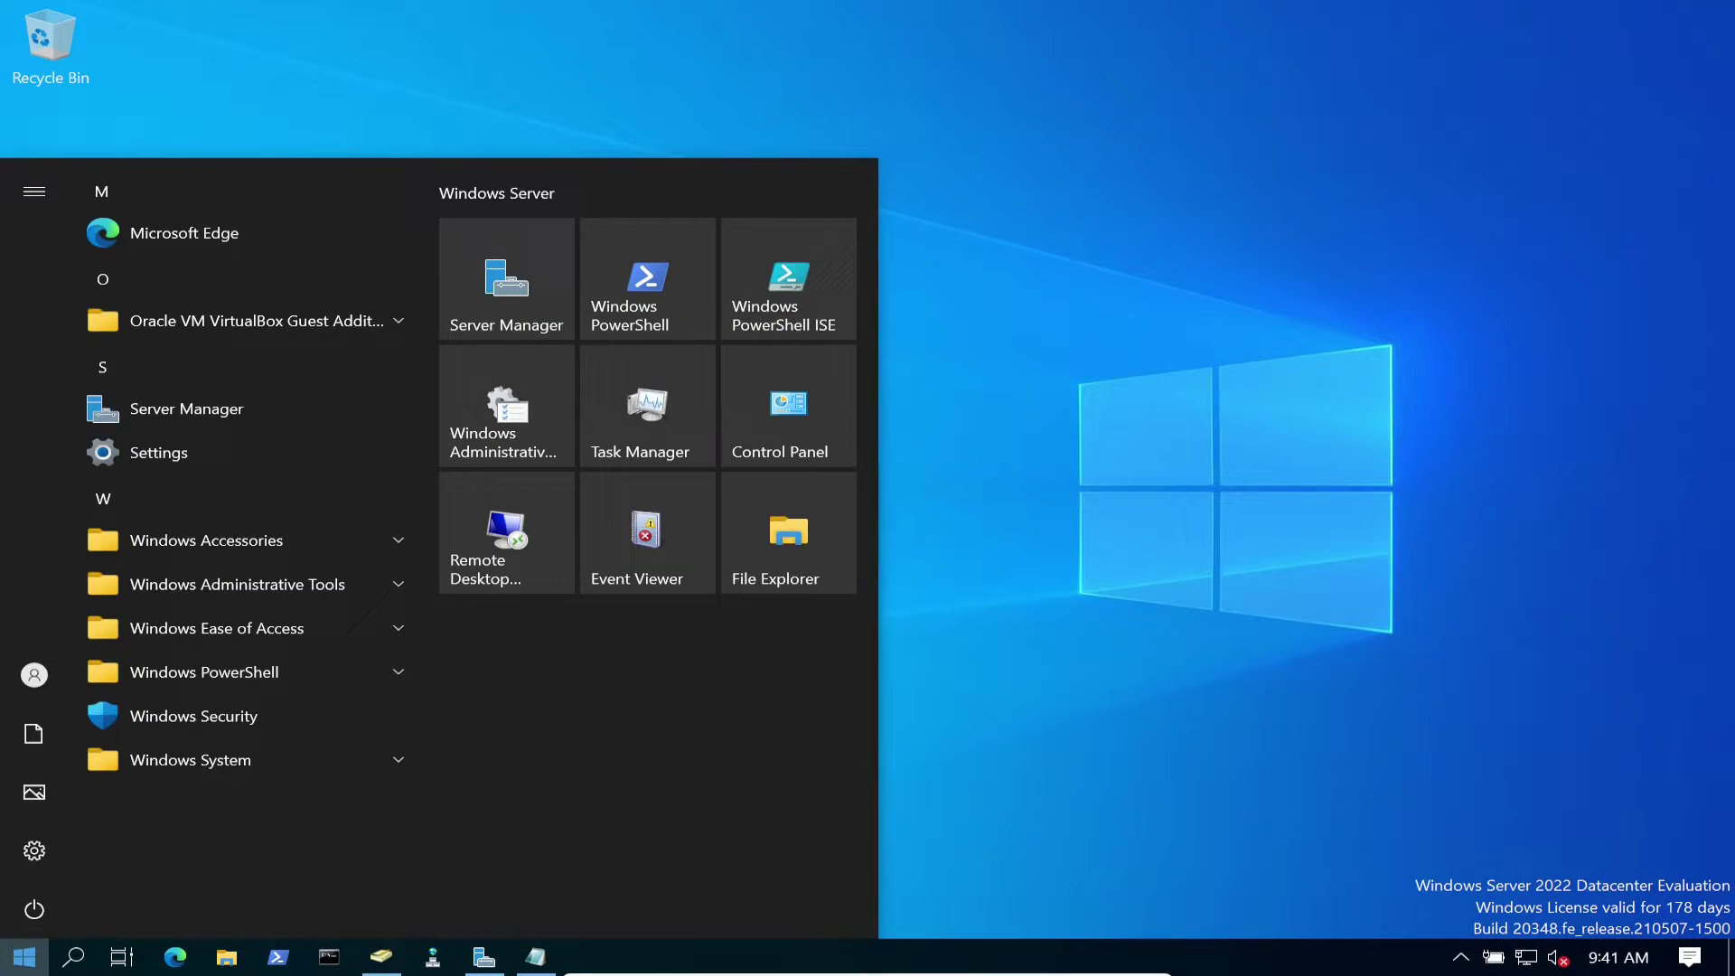
click(485, 957)
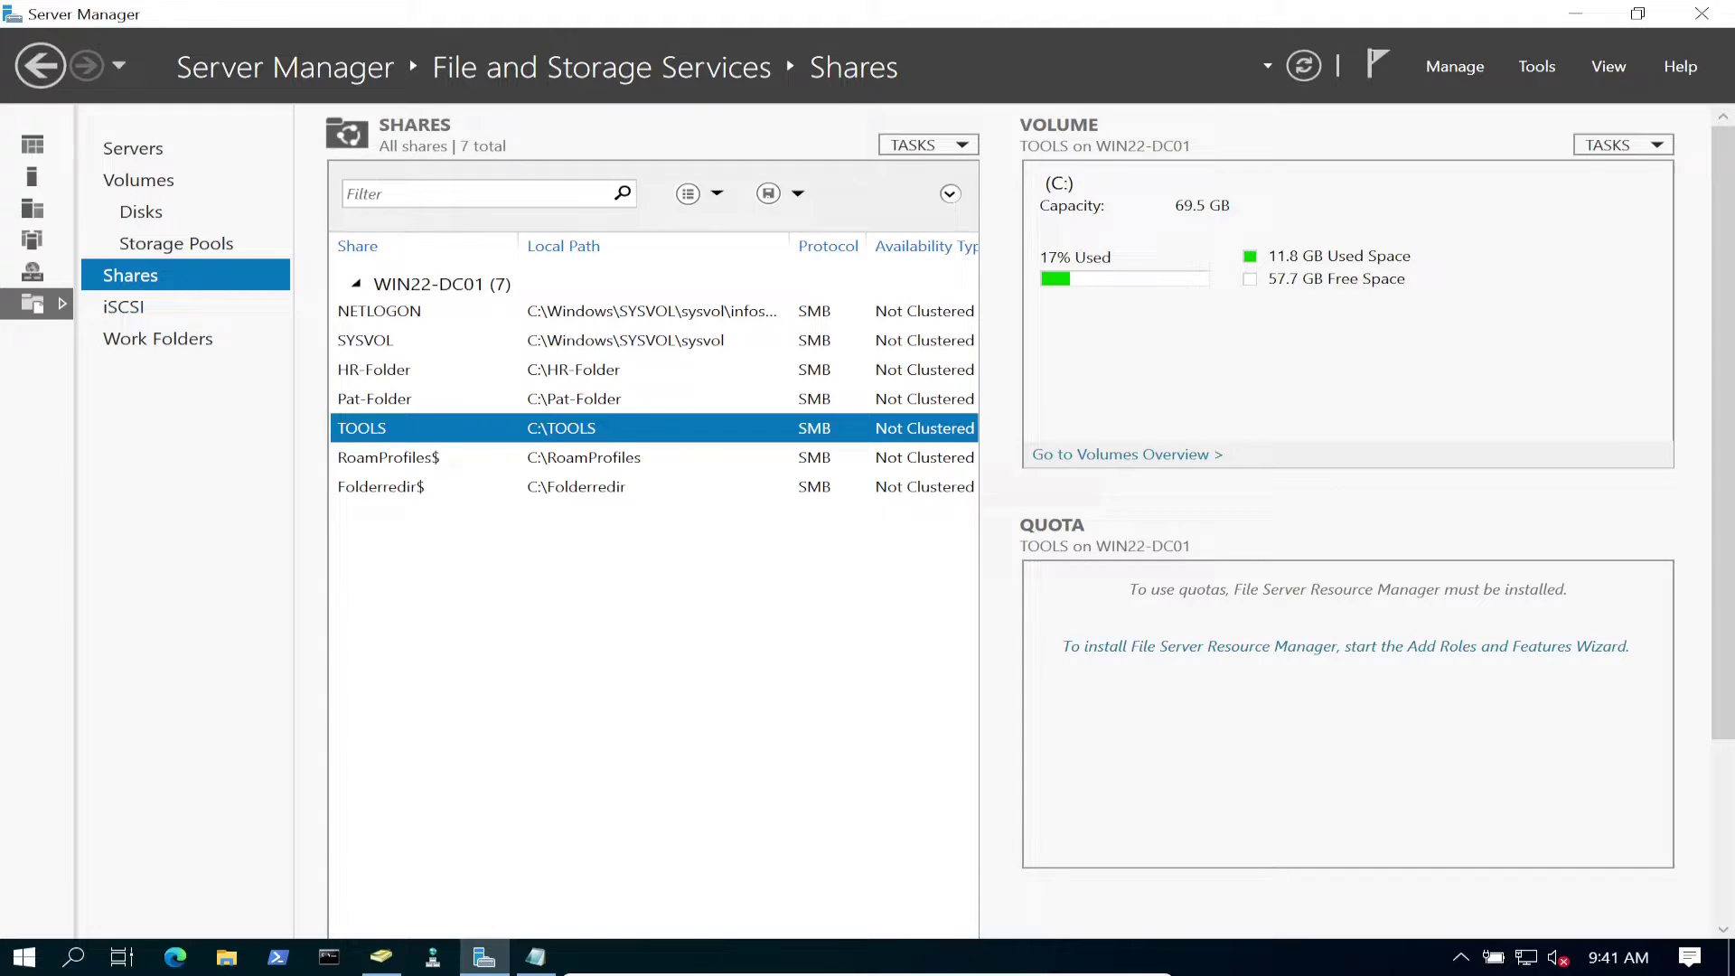
click(33, 146)
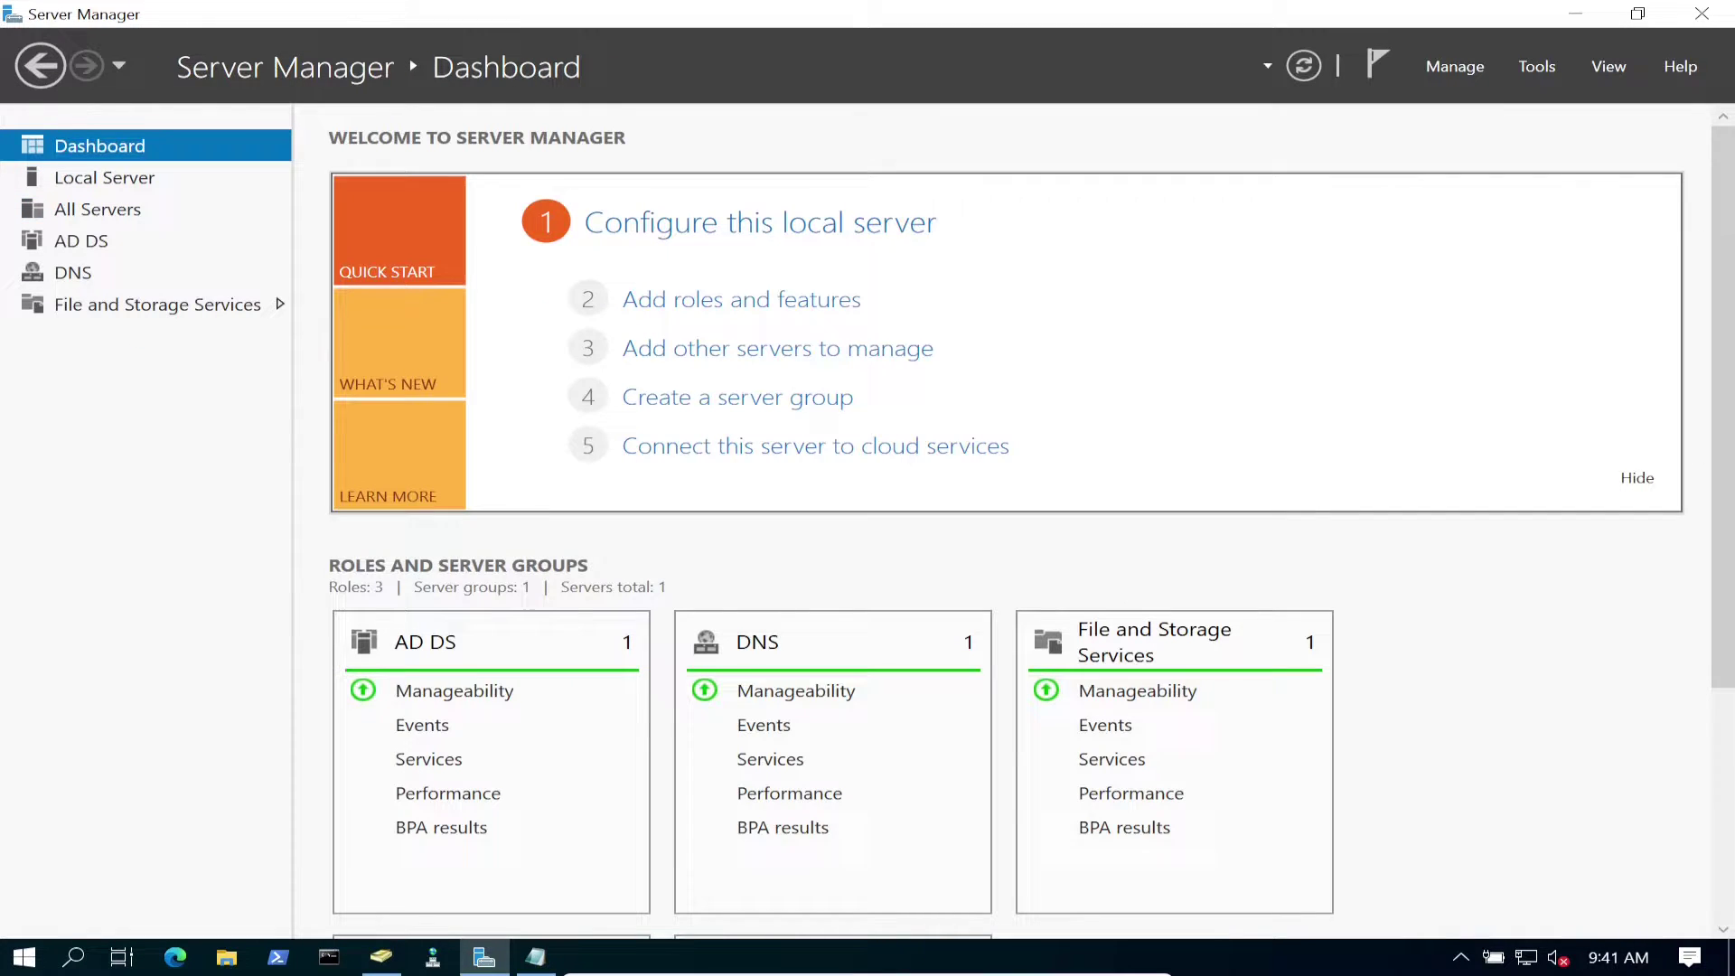
click(1536, 66)
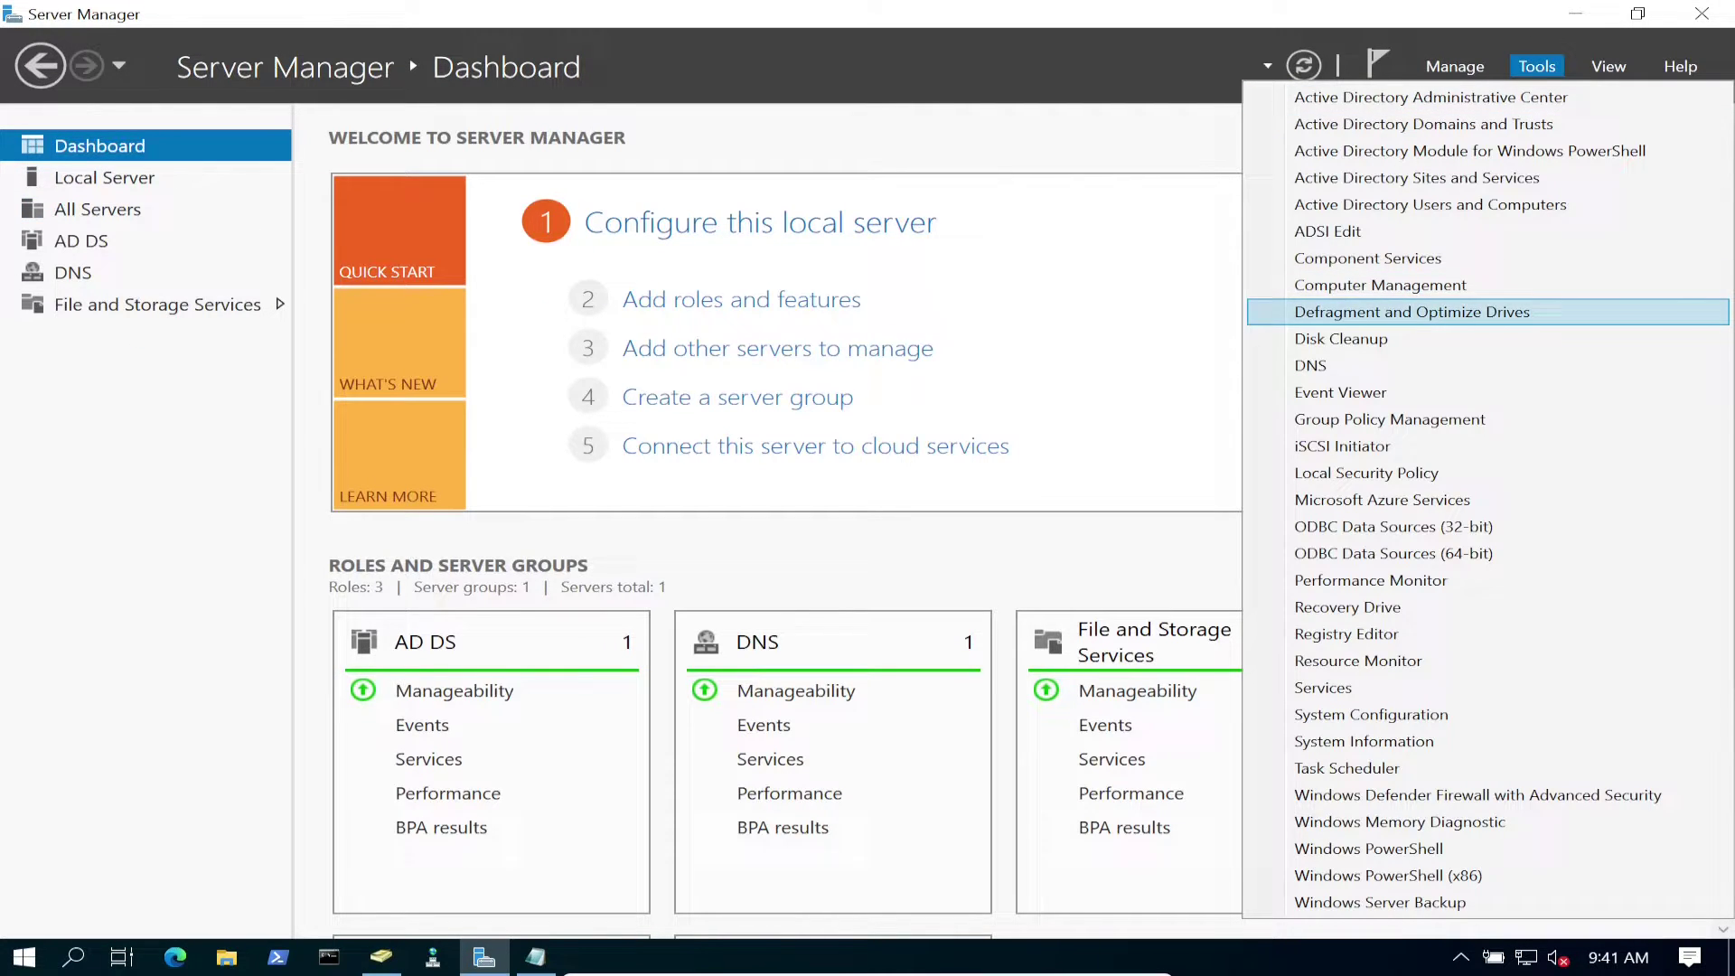
click(1390, 418)
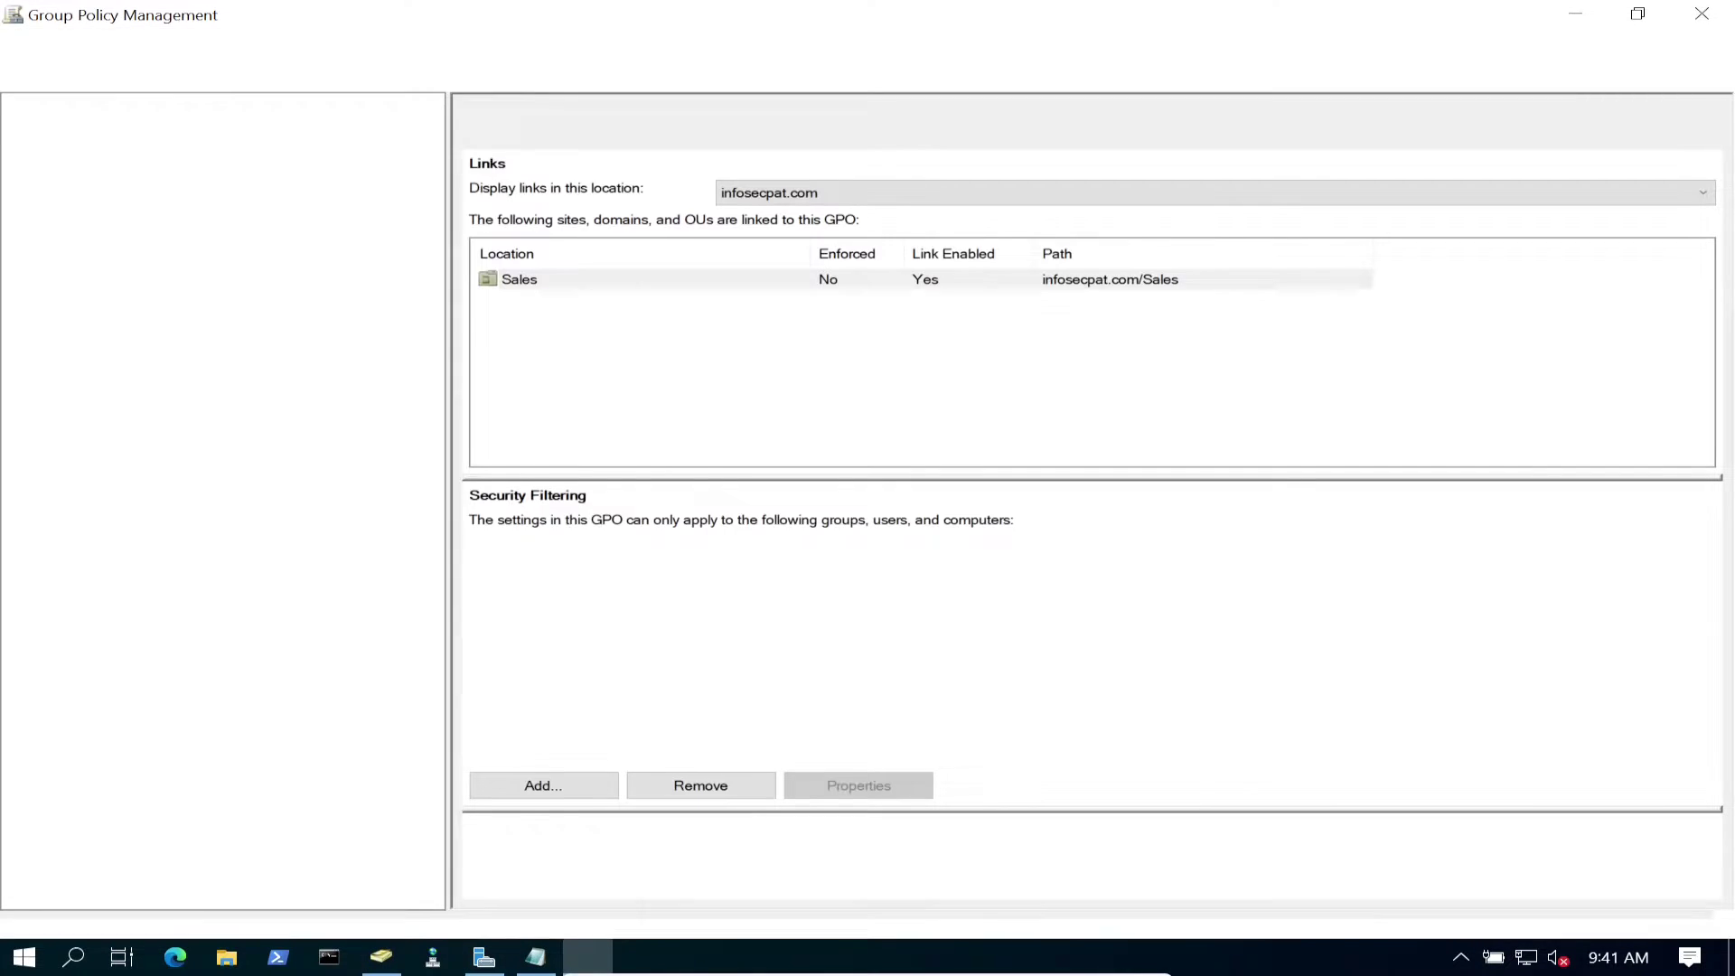
click(165, 173)
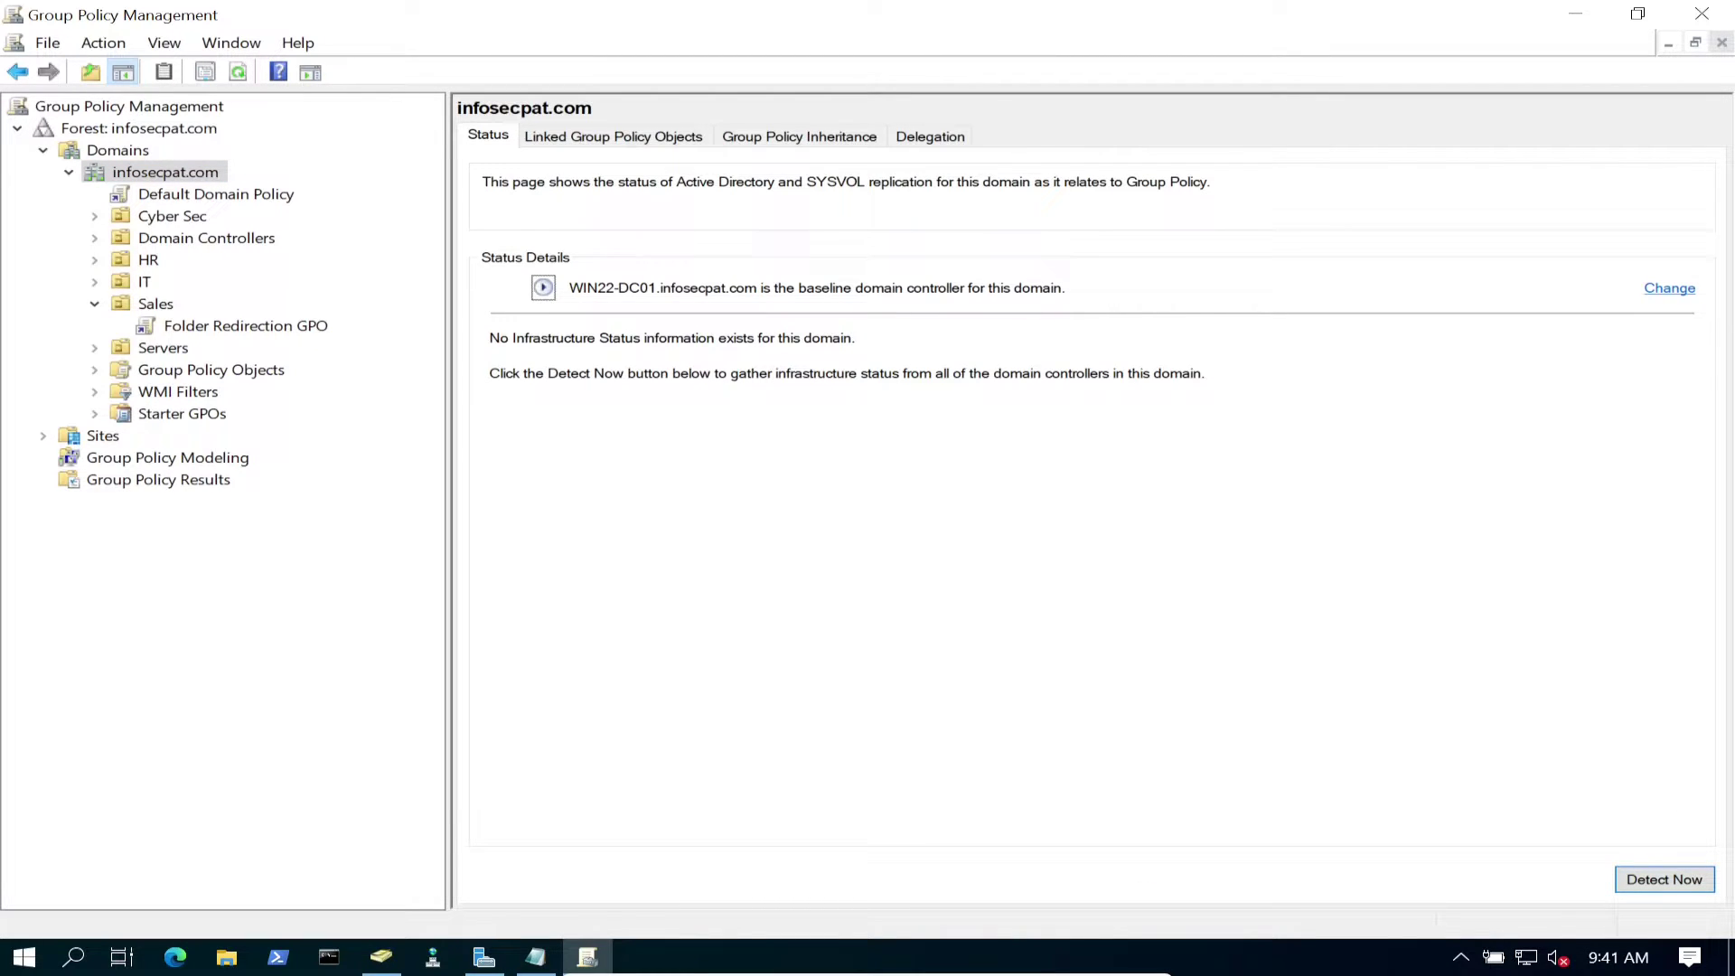
- Create a new GPO named 'Google Chrome Deployment GPO' under Group Policy Objects
click(210, 370)
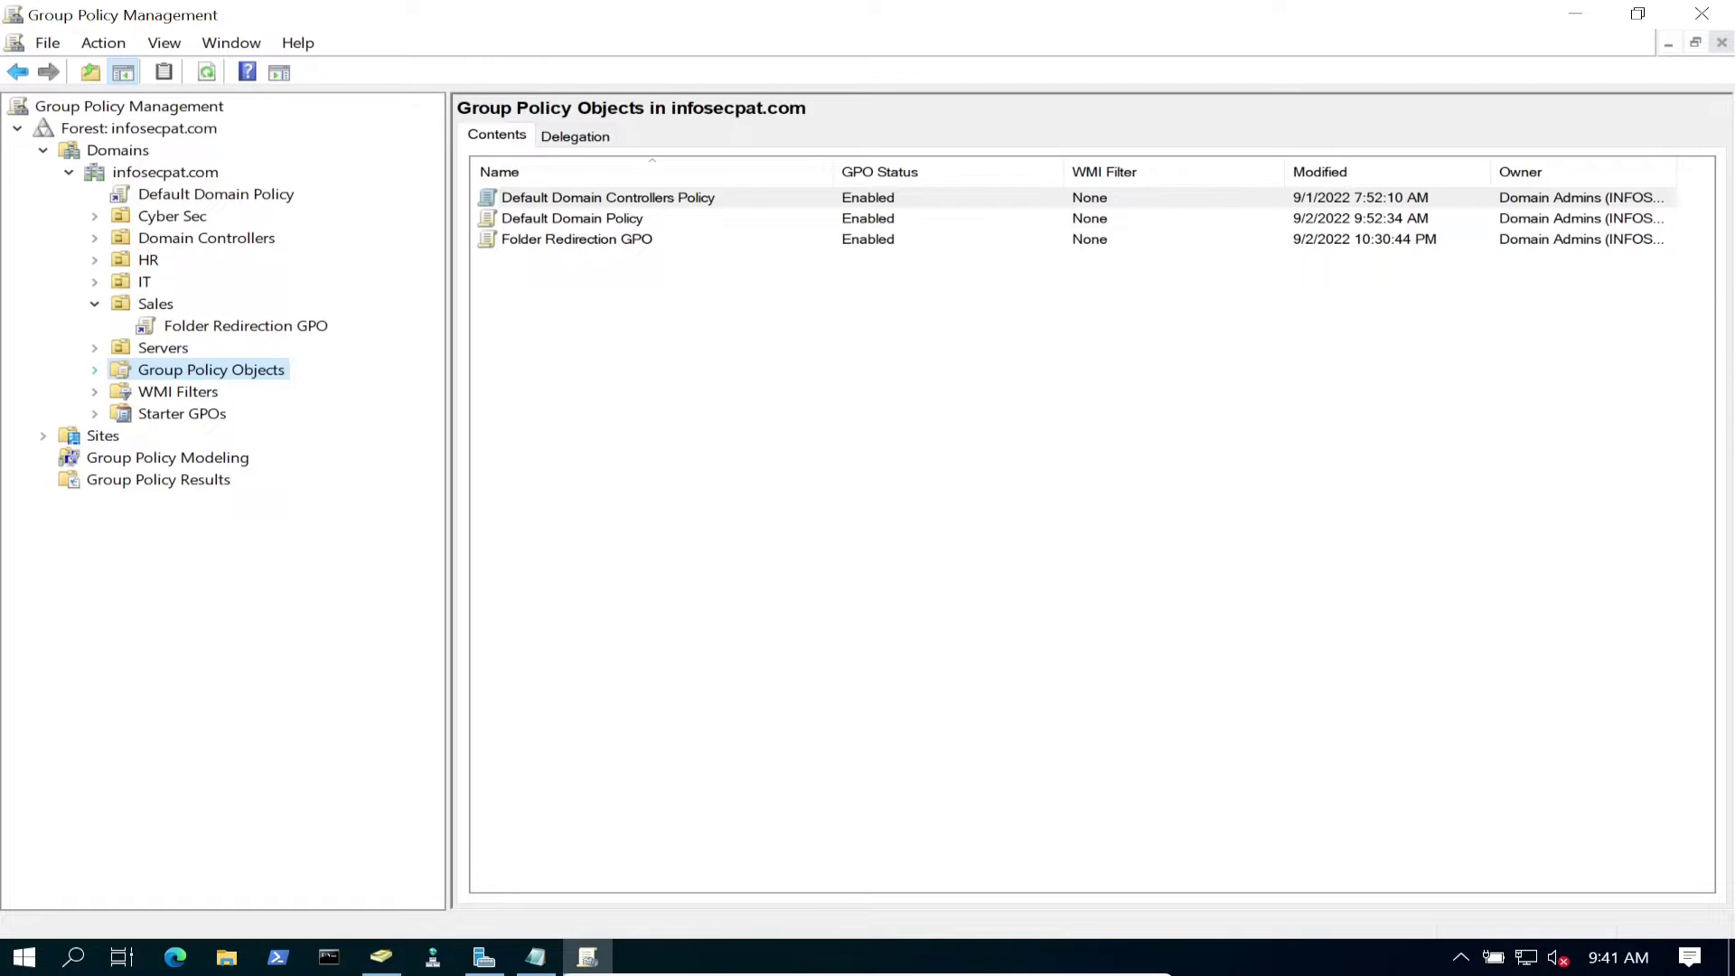
click(95, 370)
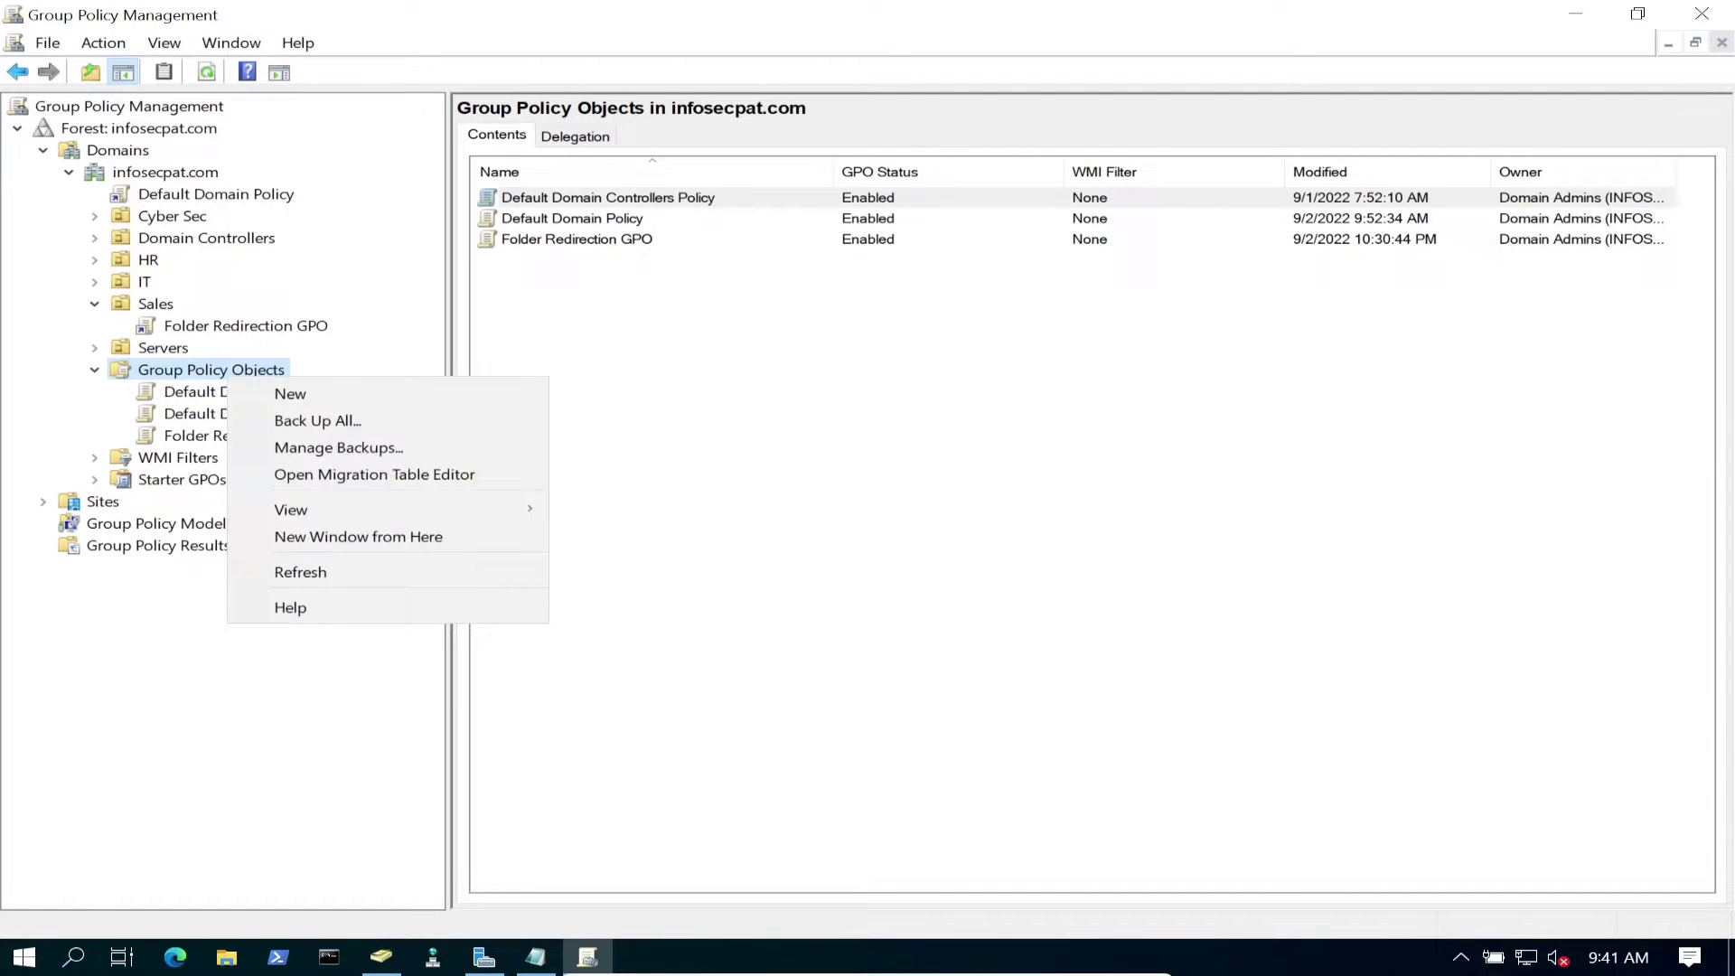
click(290, 393)
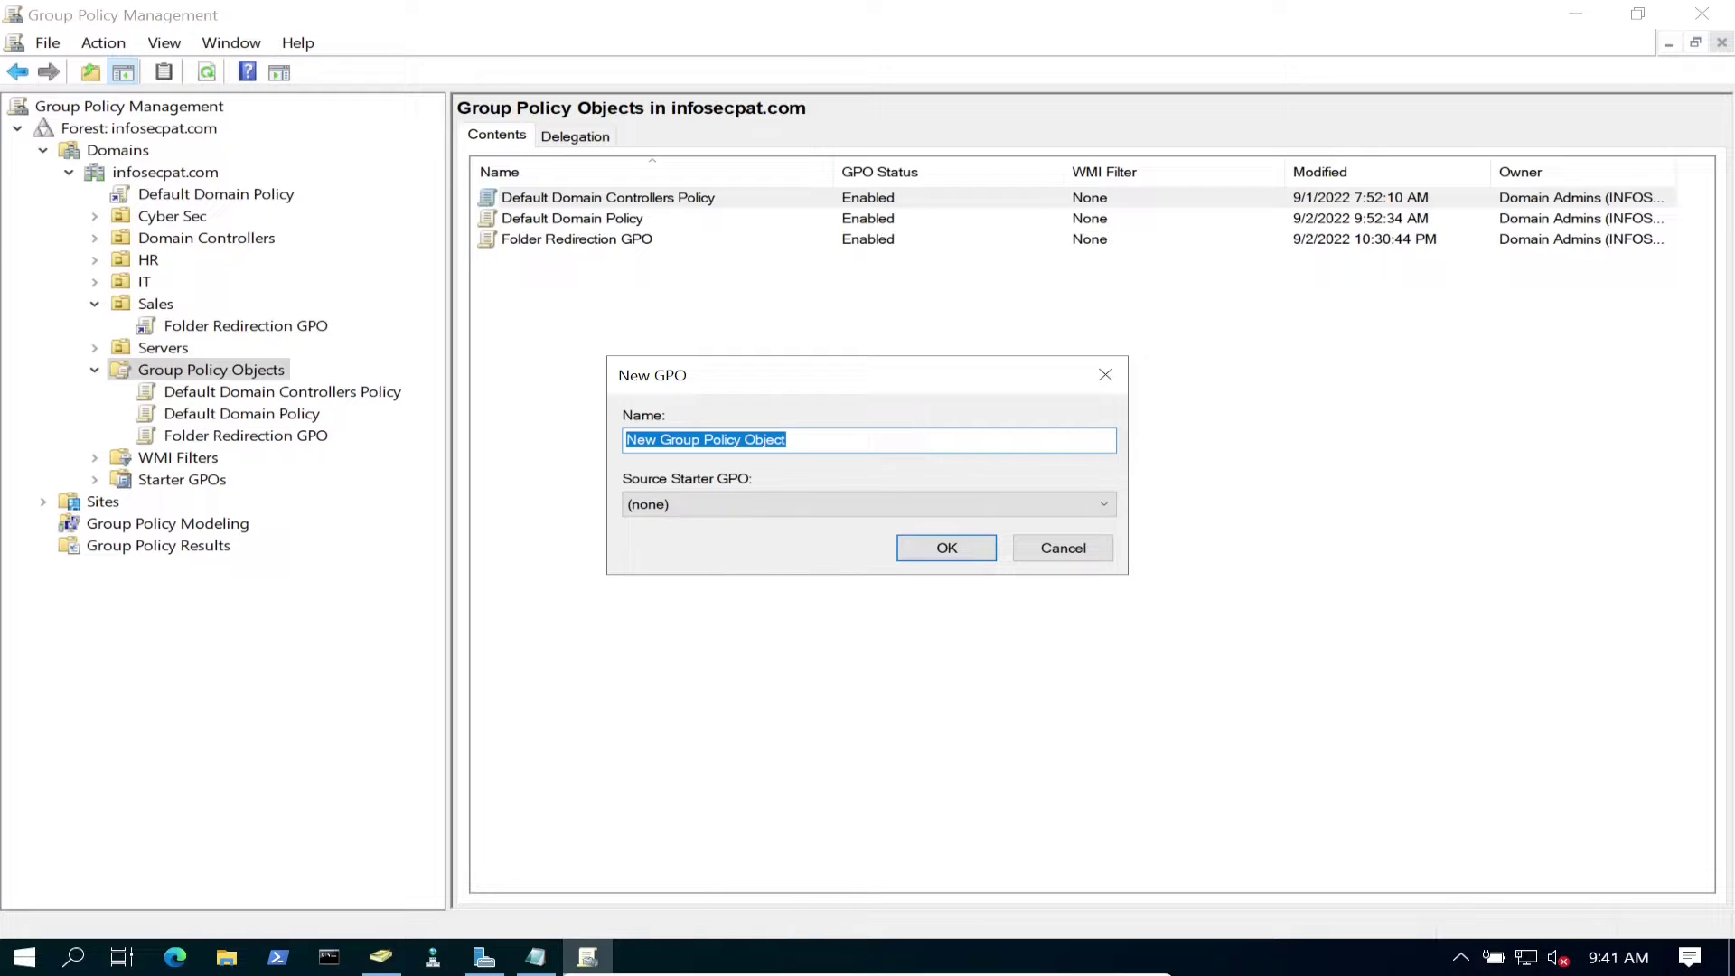
text(Google )
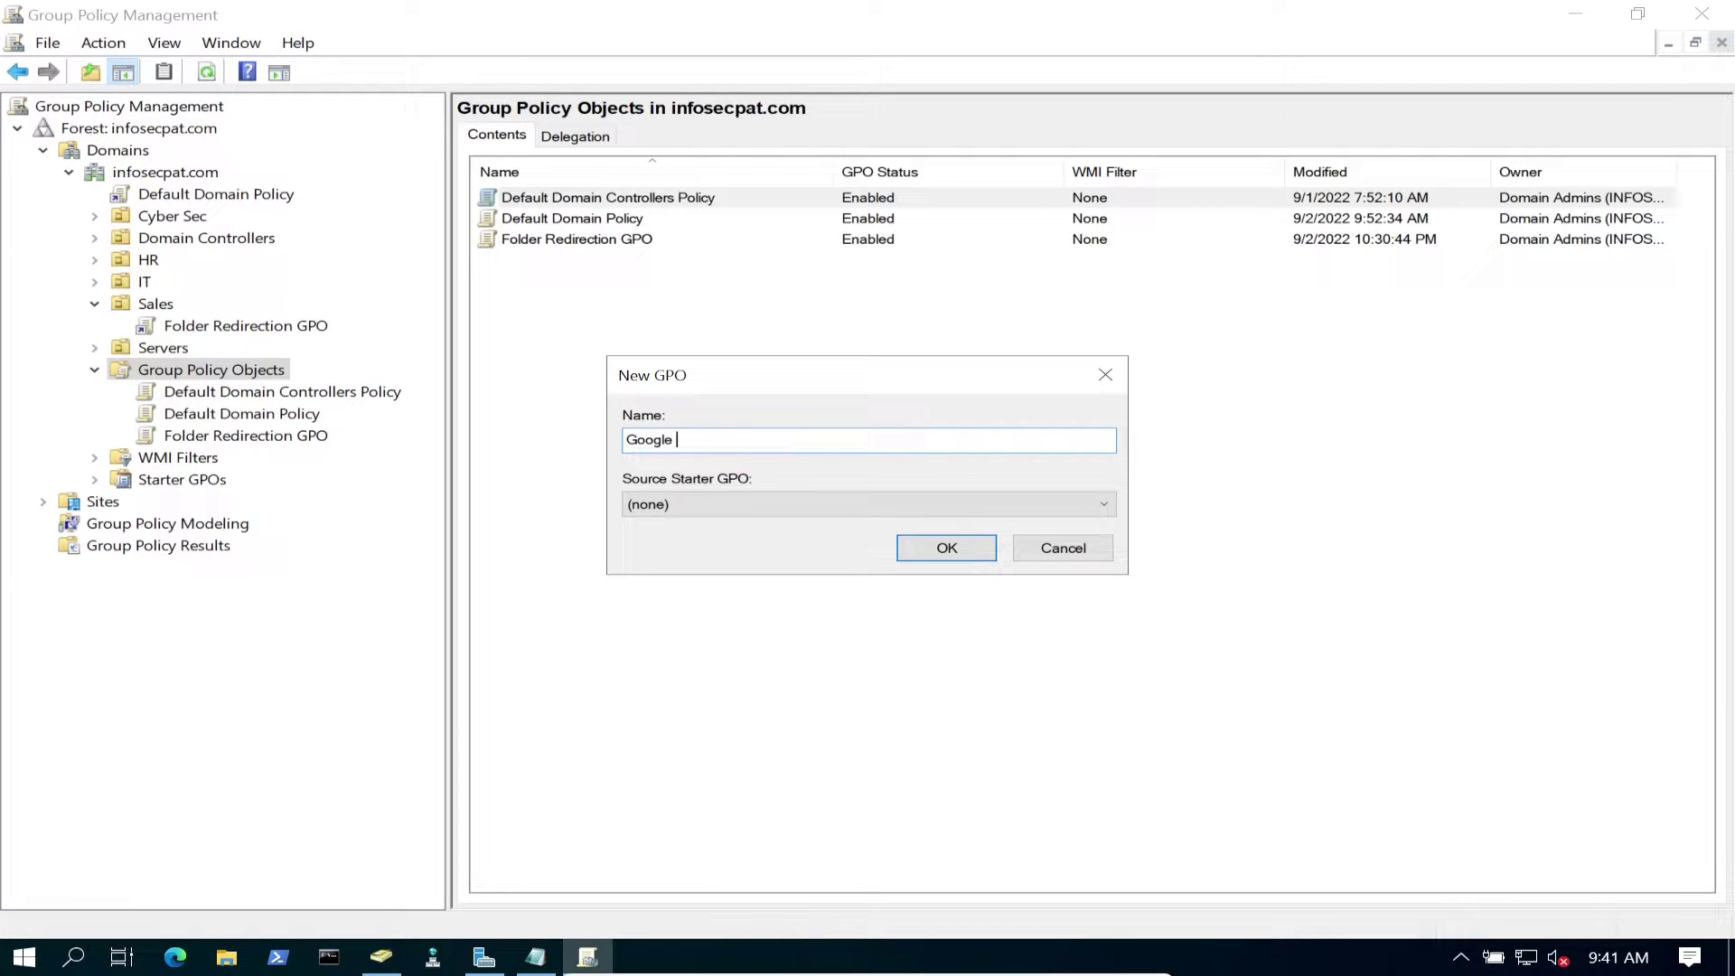
text(Chrome Deployment GPO)
key(Return)
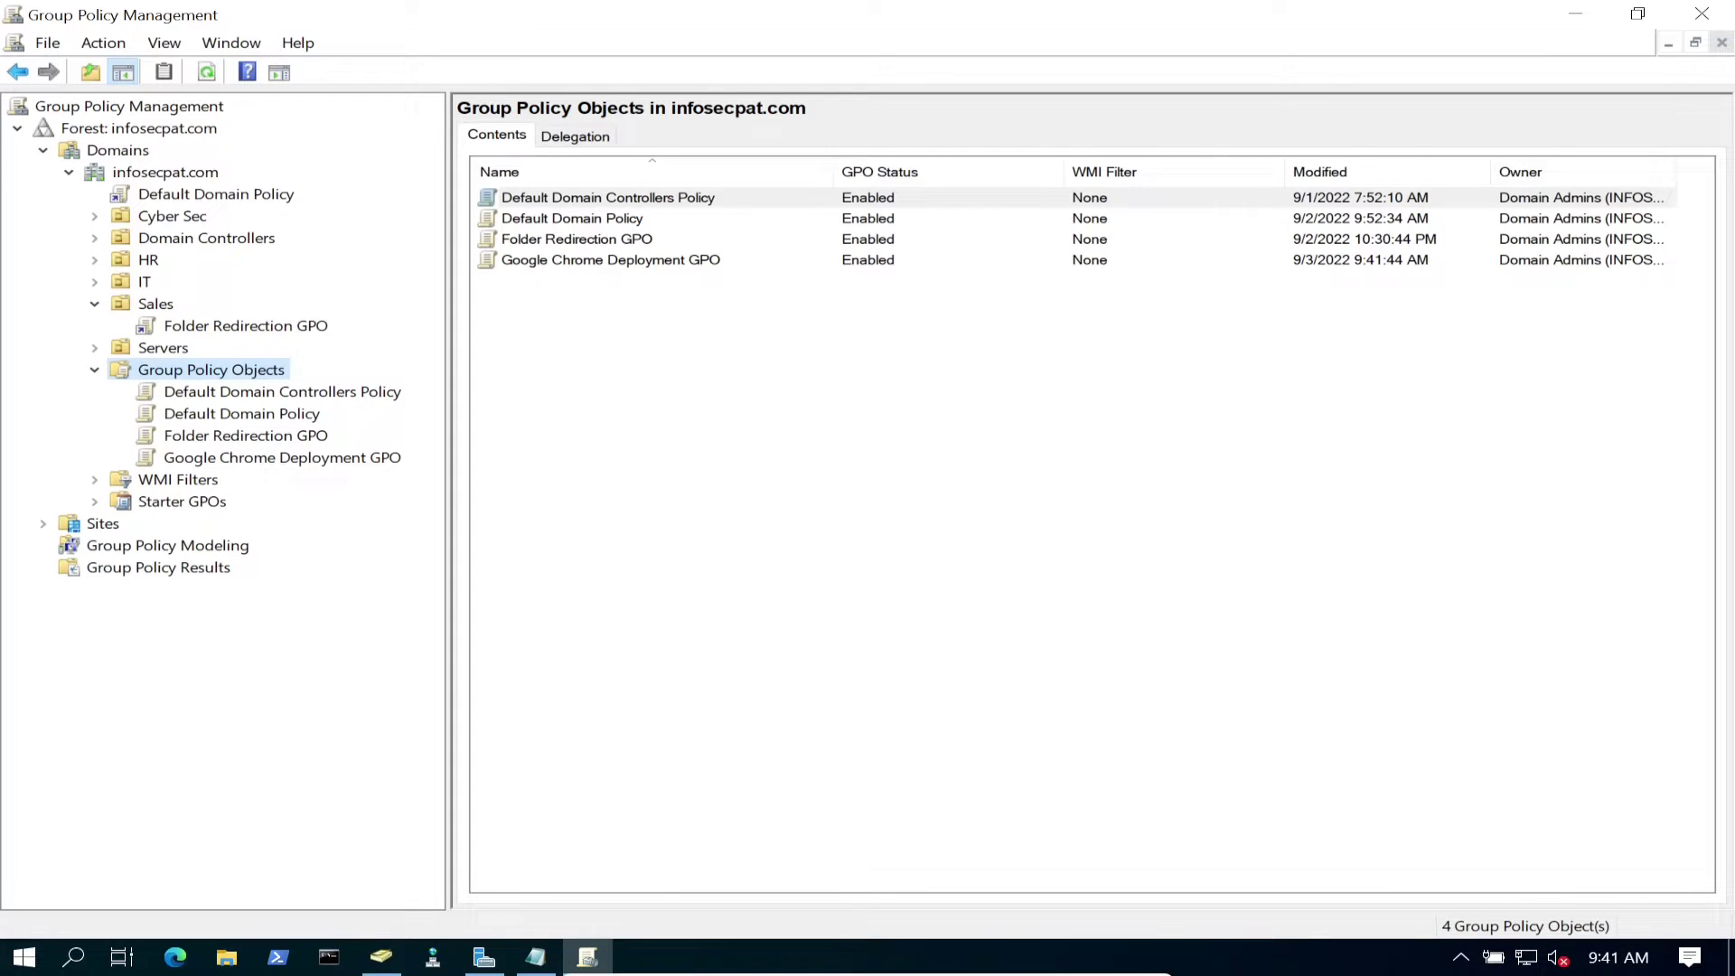
- Edit the Chrome GPO and go to Computer Configuration > Policies > Software Settings > Software installation
click(338, 457)
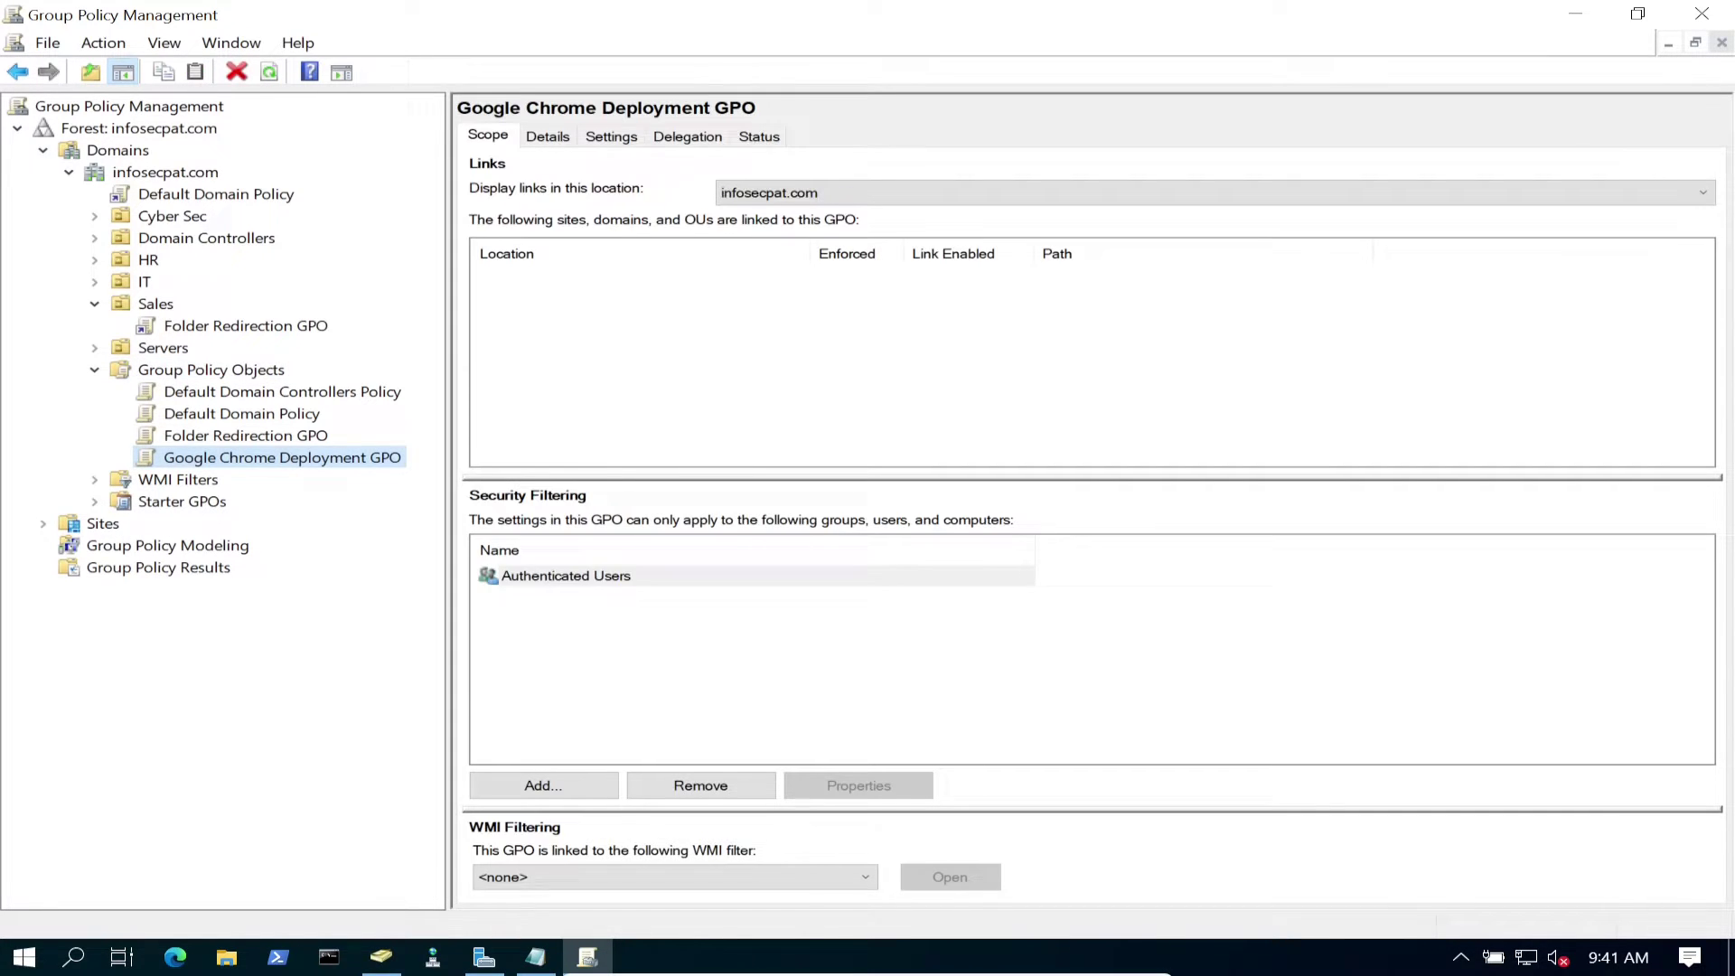
right_click(338, 458)
click(403, 473)
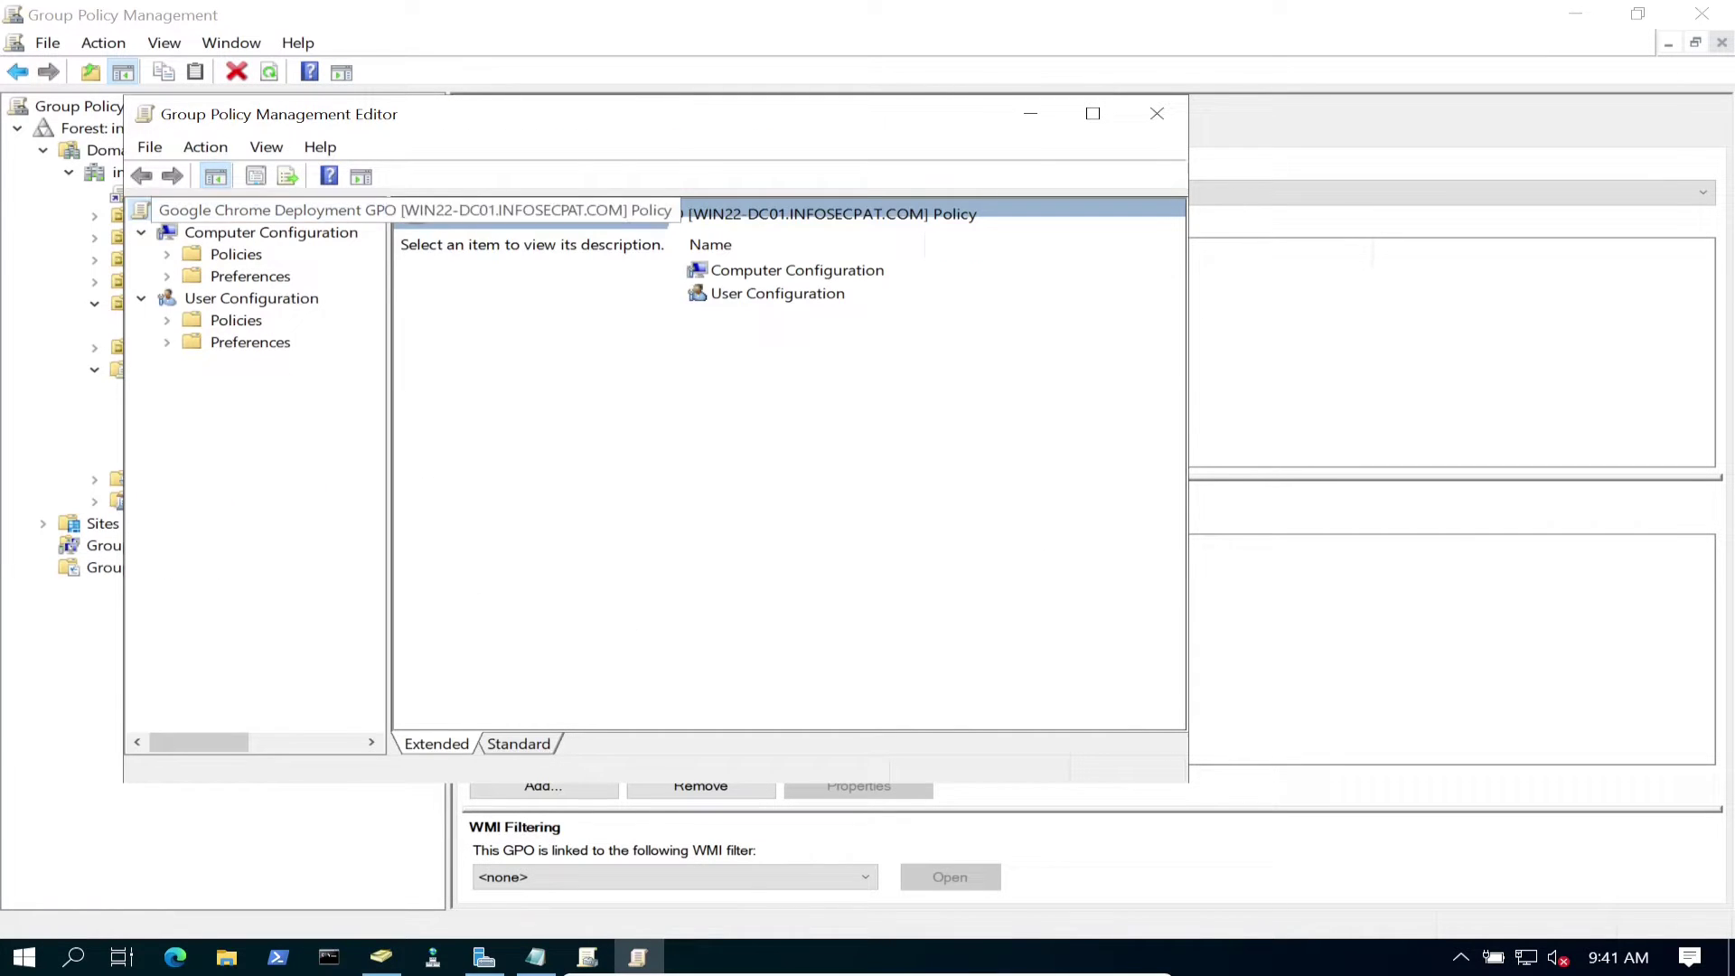
double_click(542, 113)
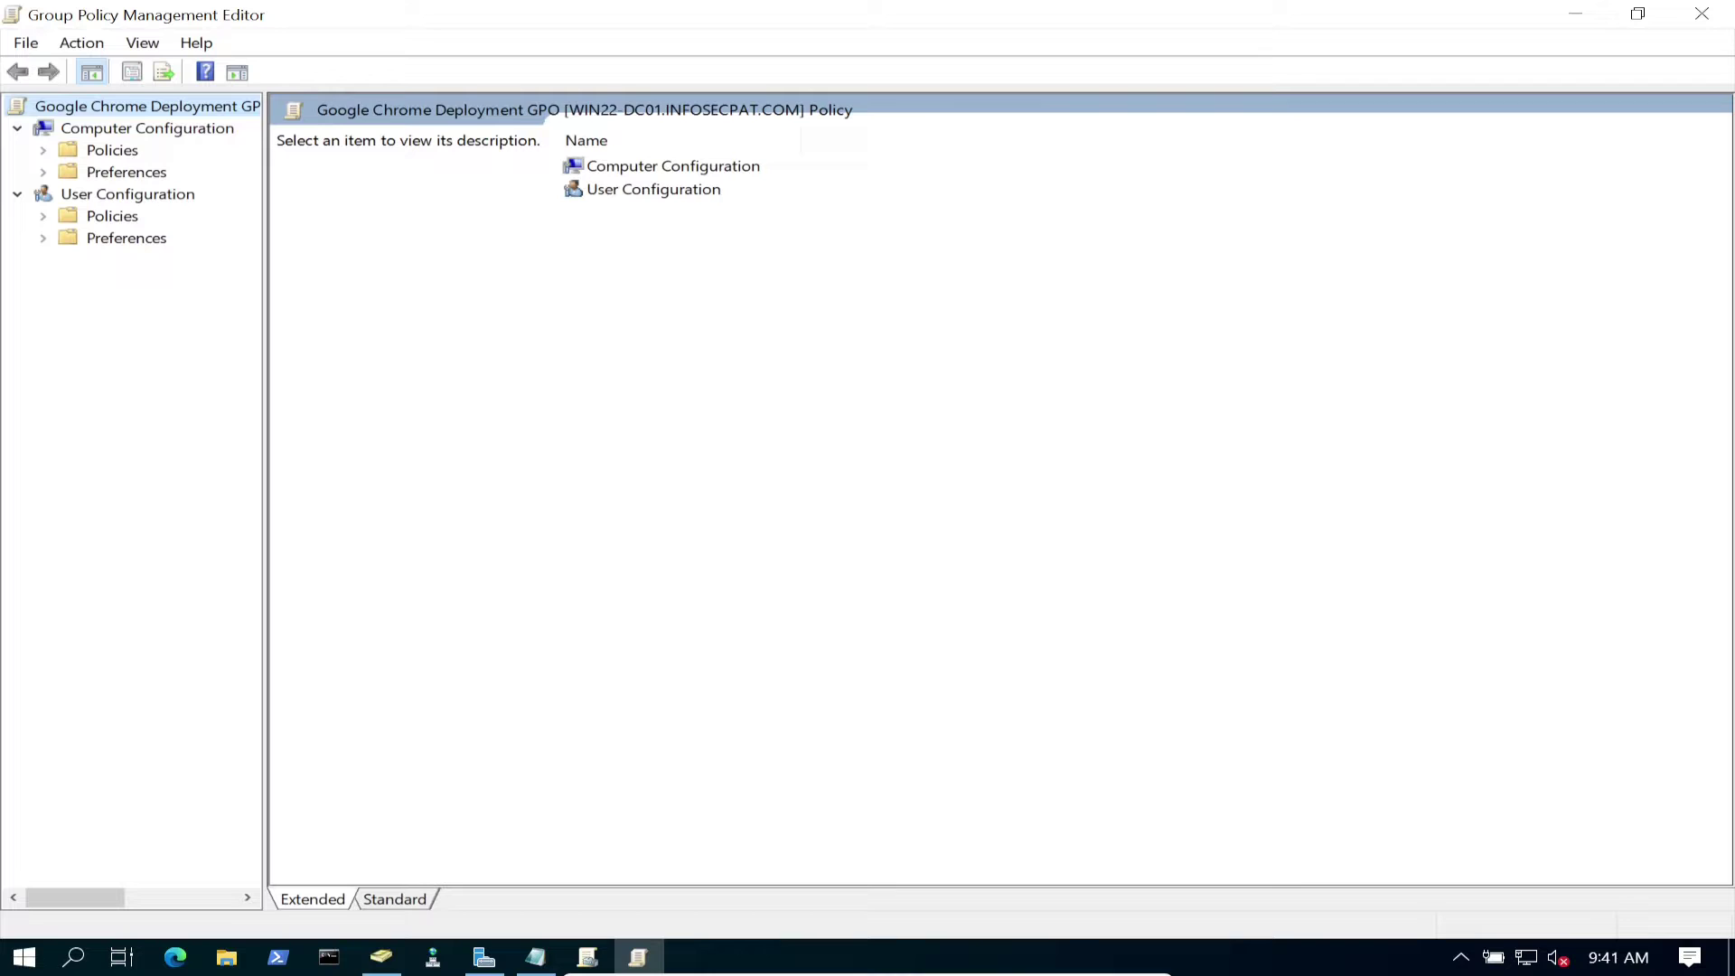
click(112, 151)
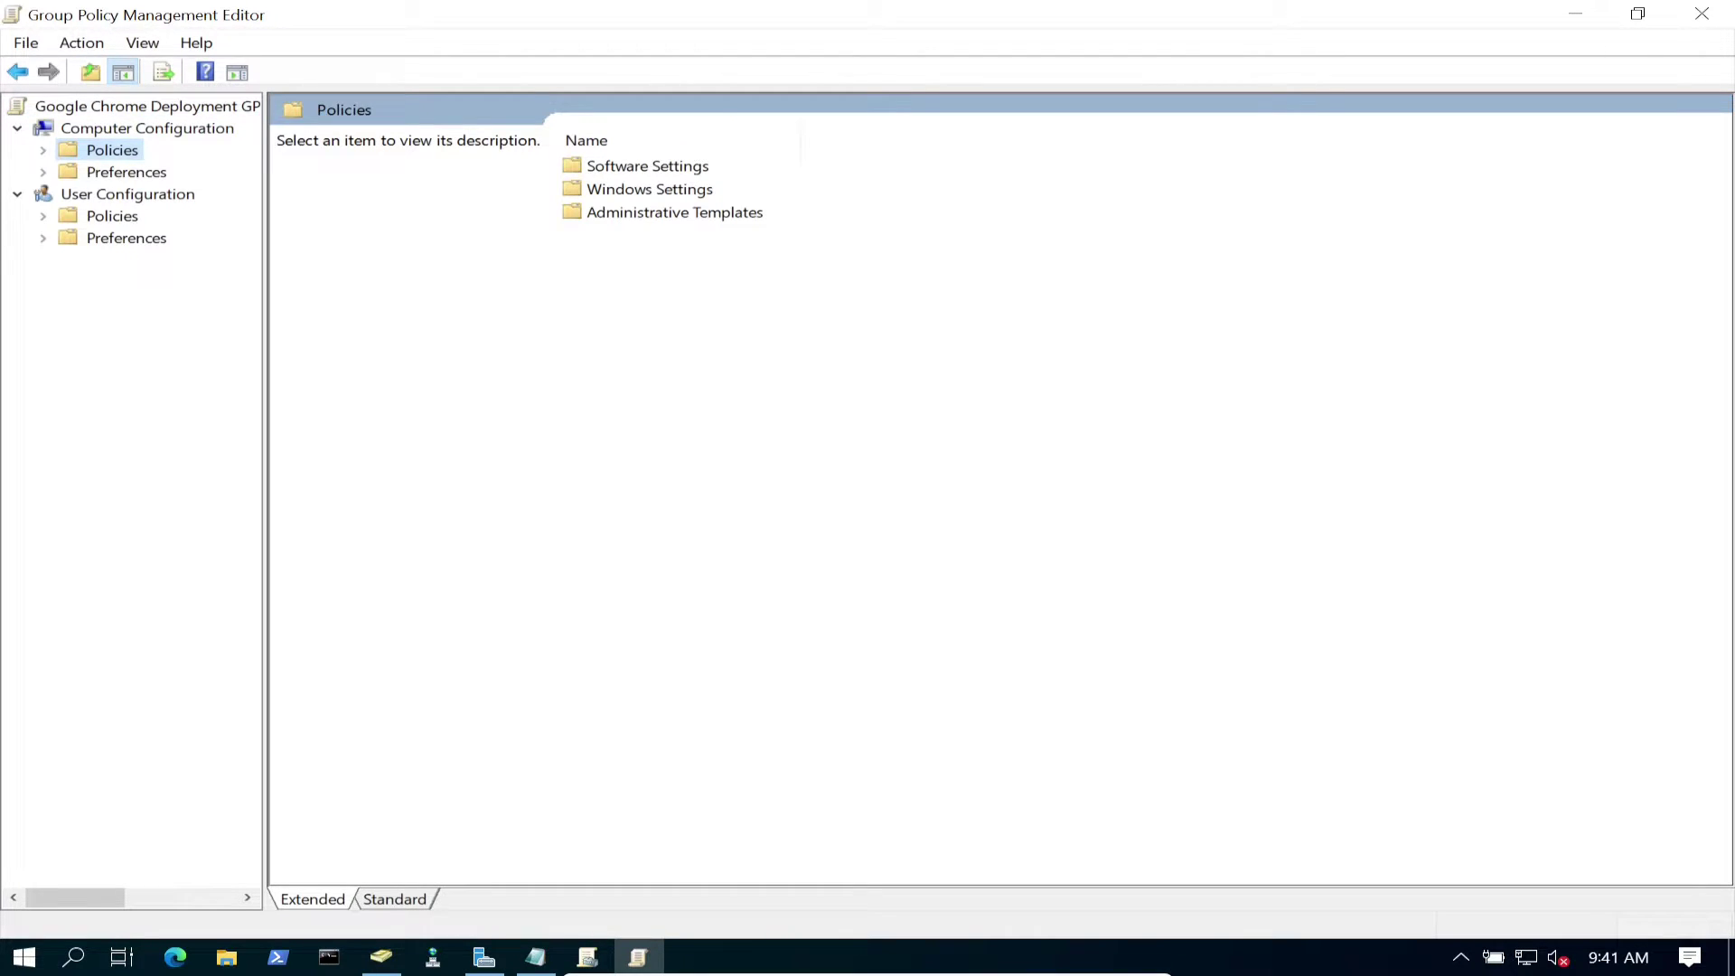
key(Right)
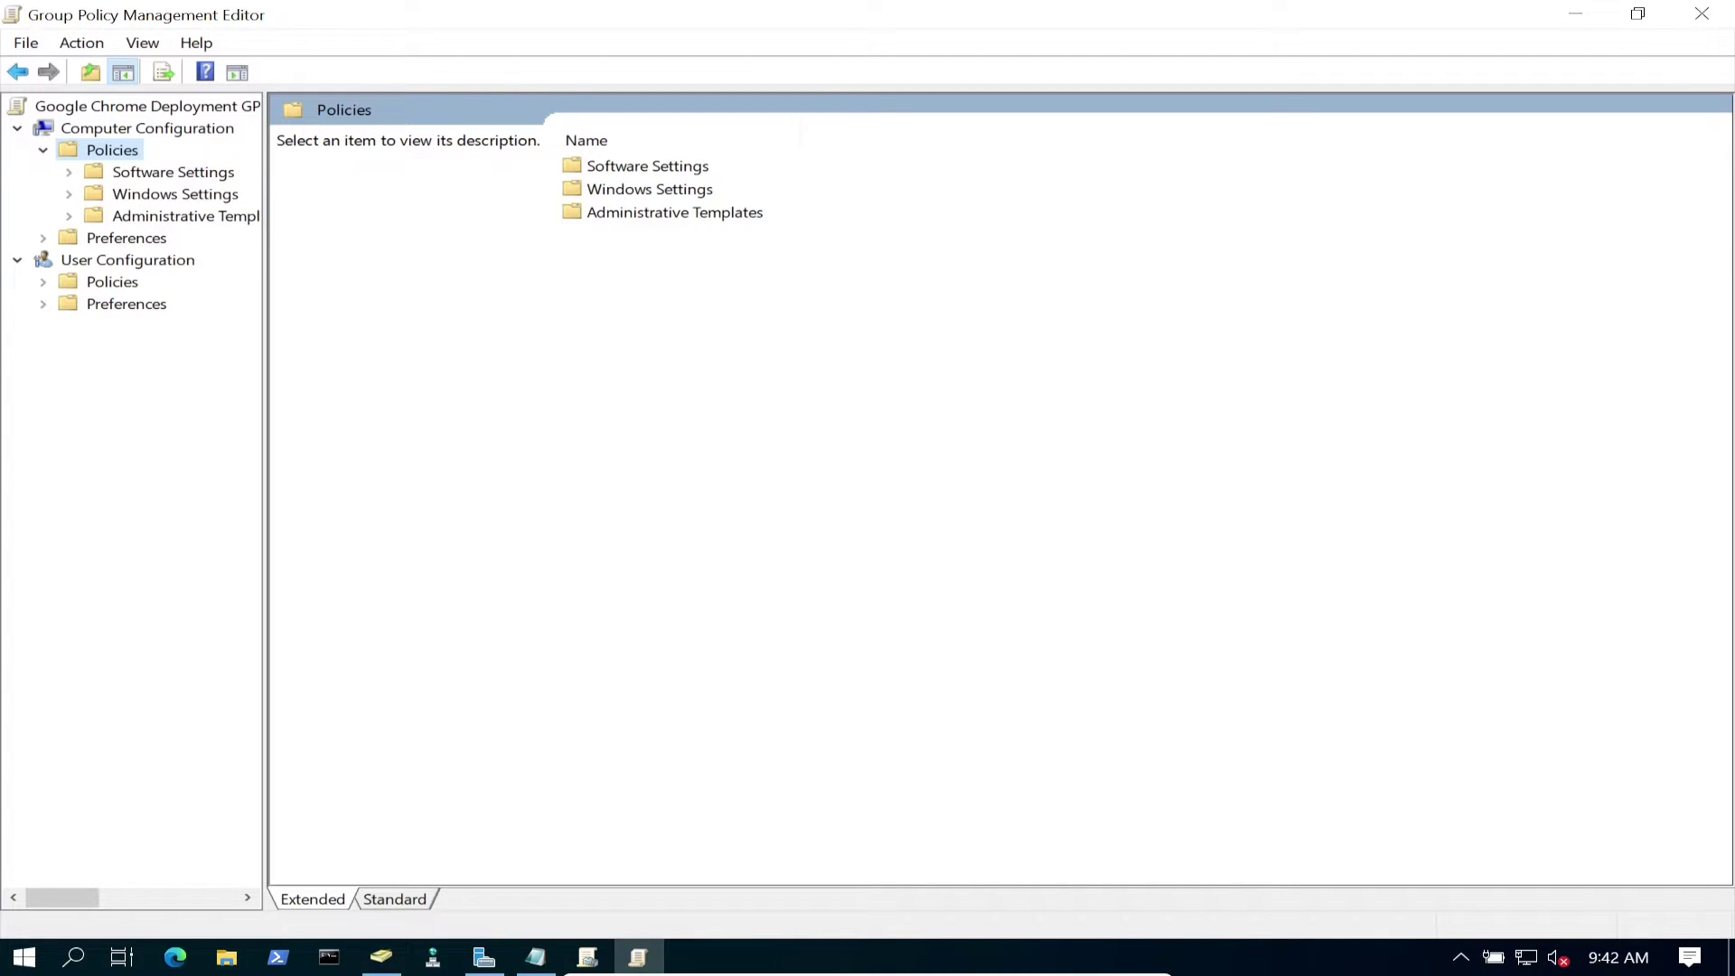
drag(265, 249, 377, 249)
double_click(172, 173)
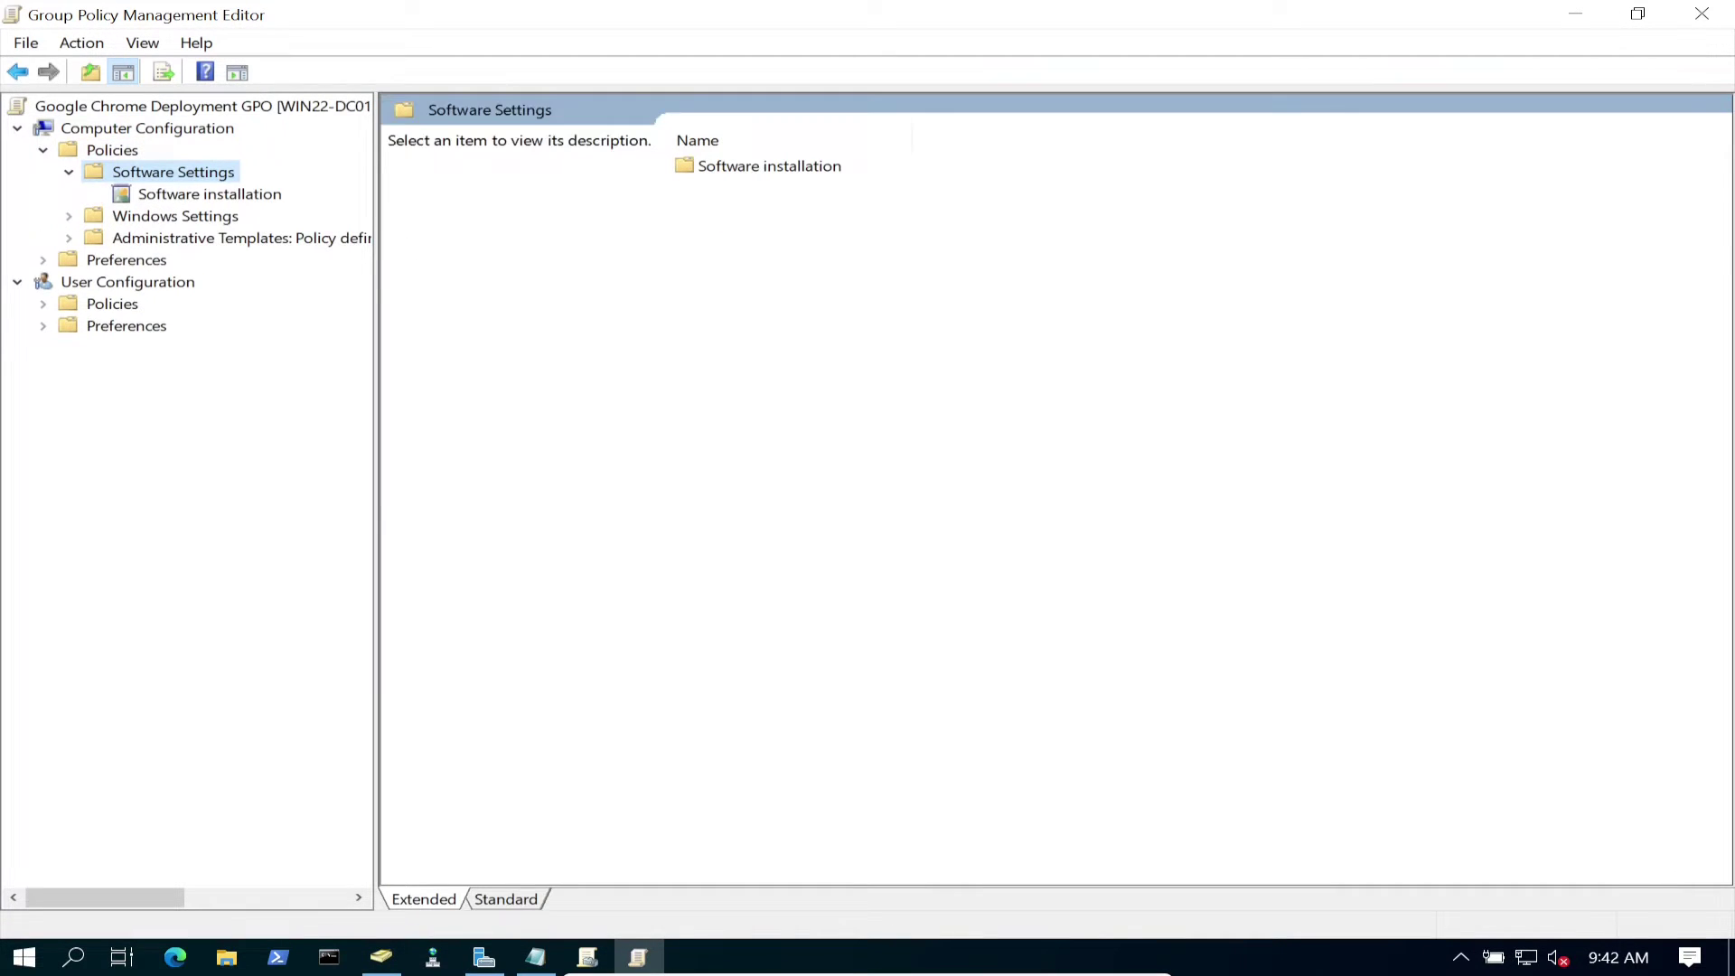
key(Down)
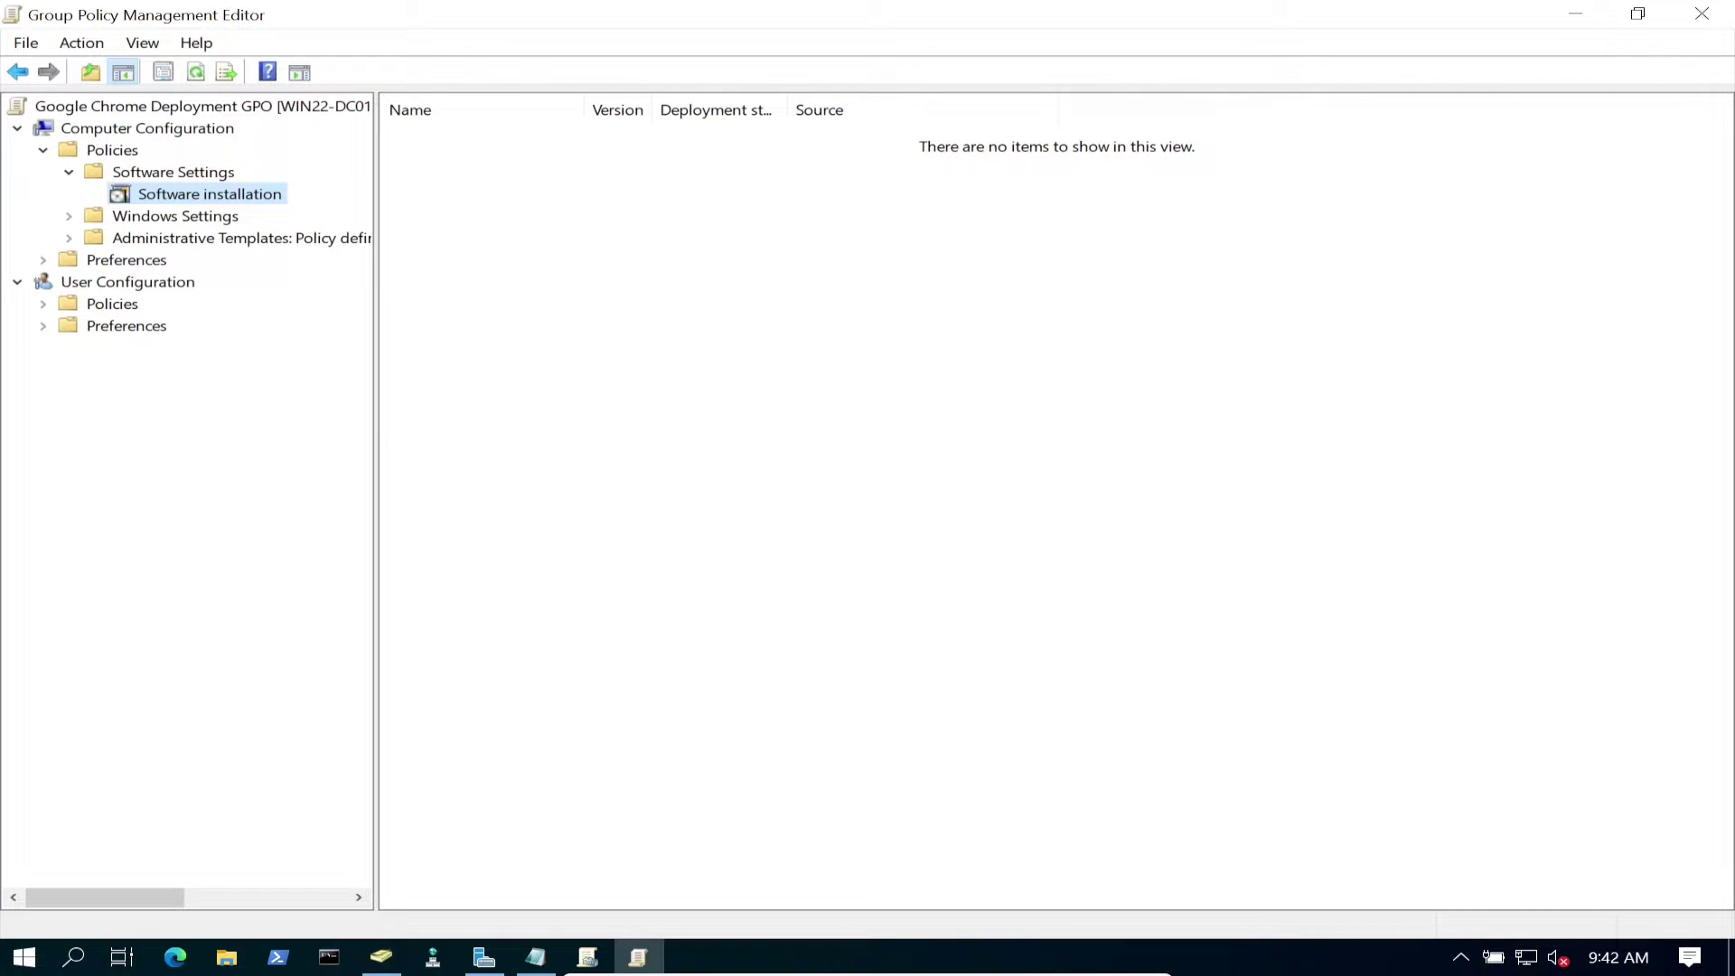
- Set \\WIN22-DC01\Software as the default package location in Software installation properties
key(shift+F10)
key(Up)
key(Up)
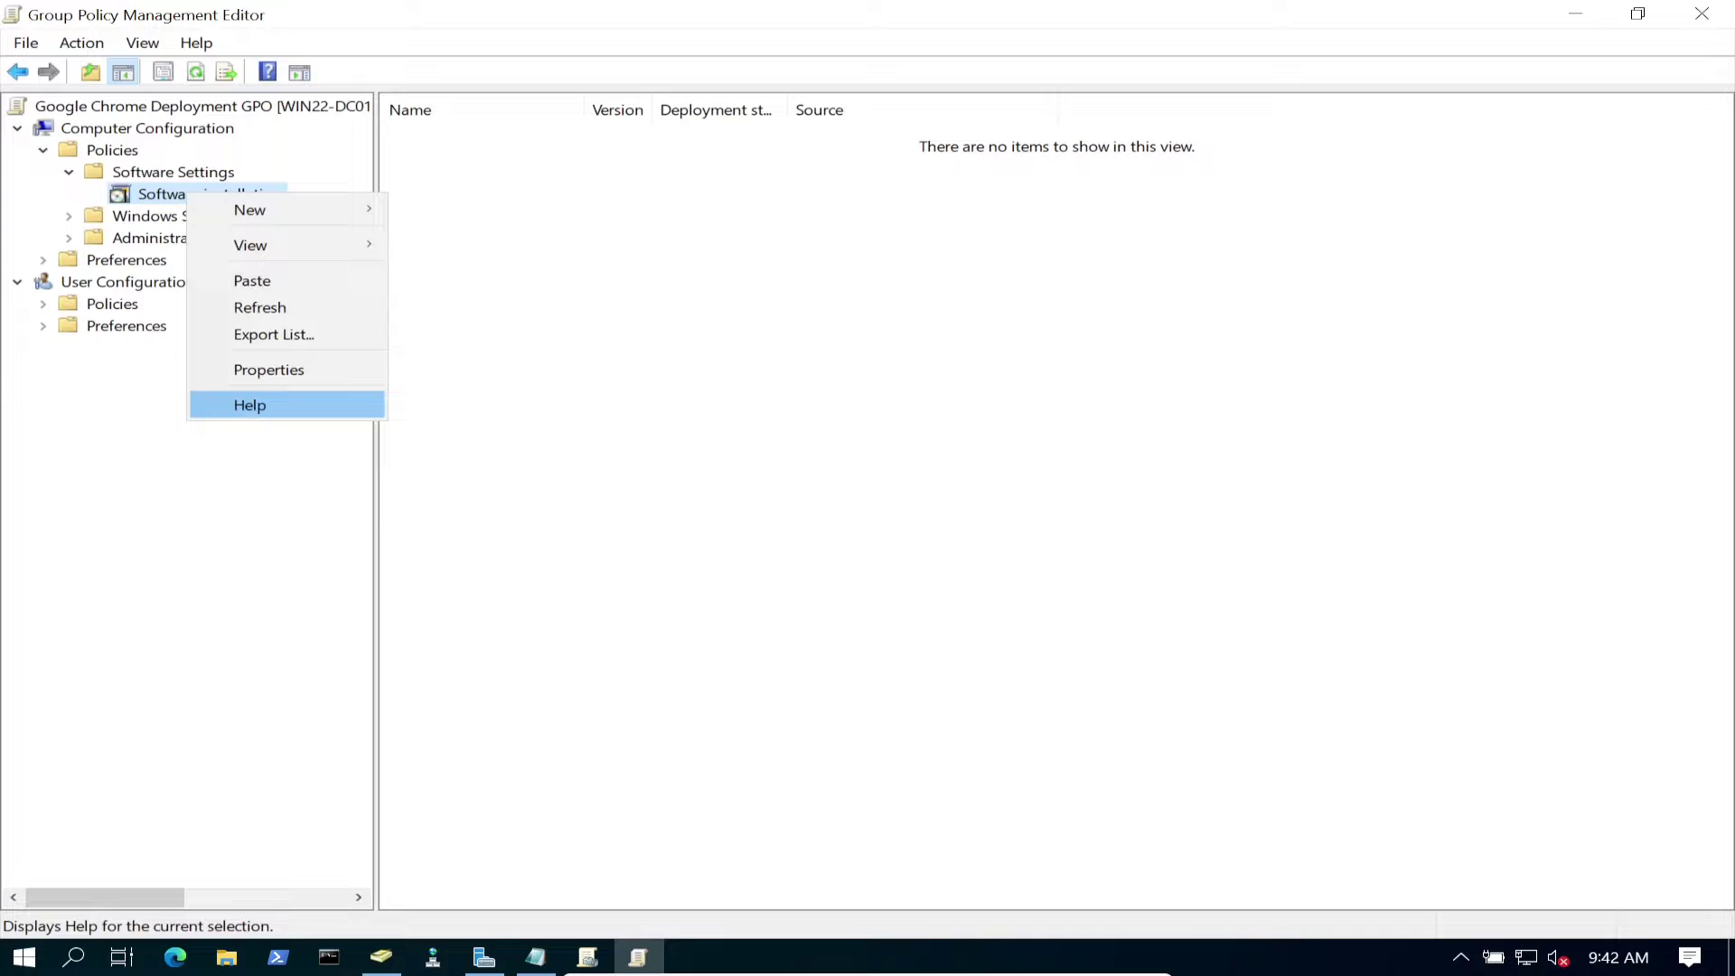
key(Return)
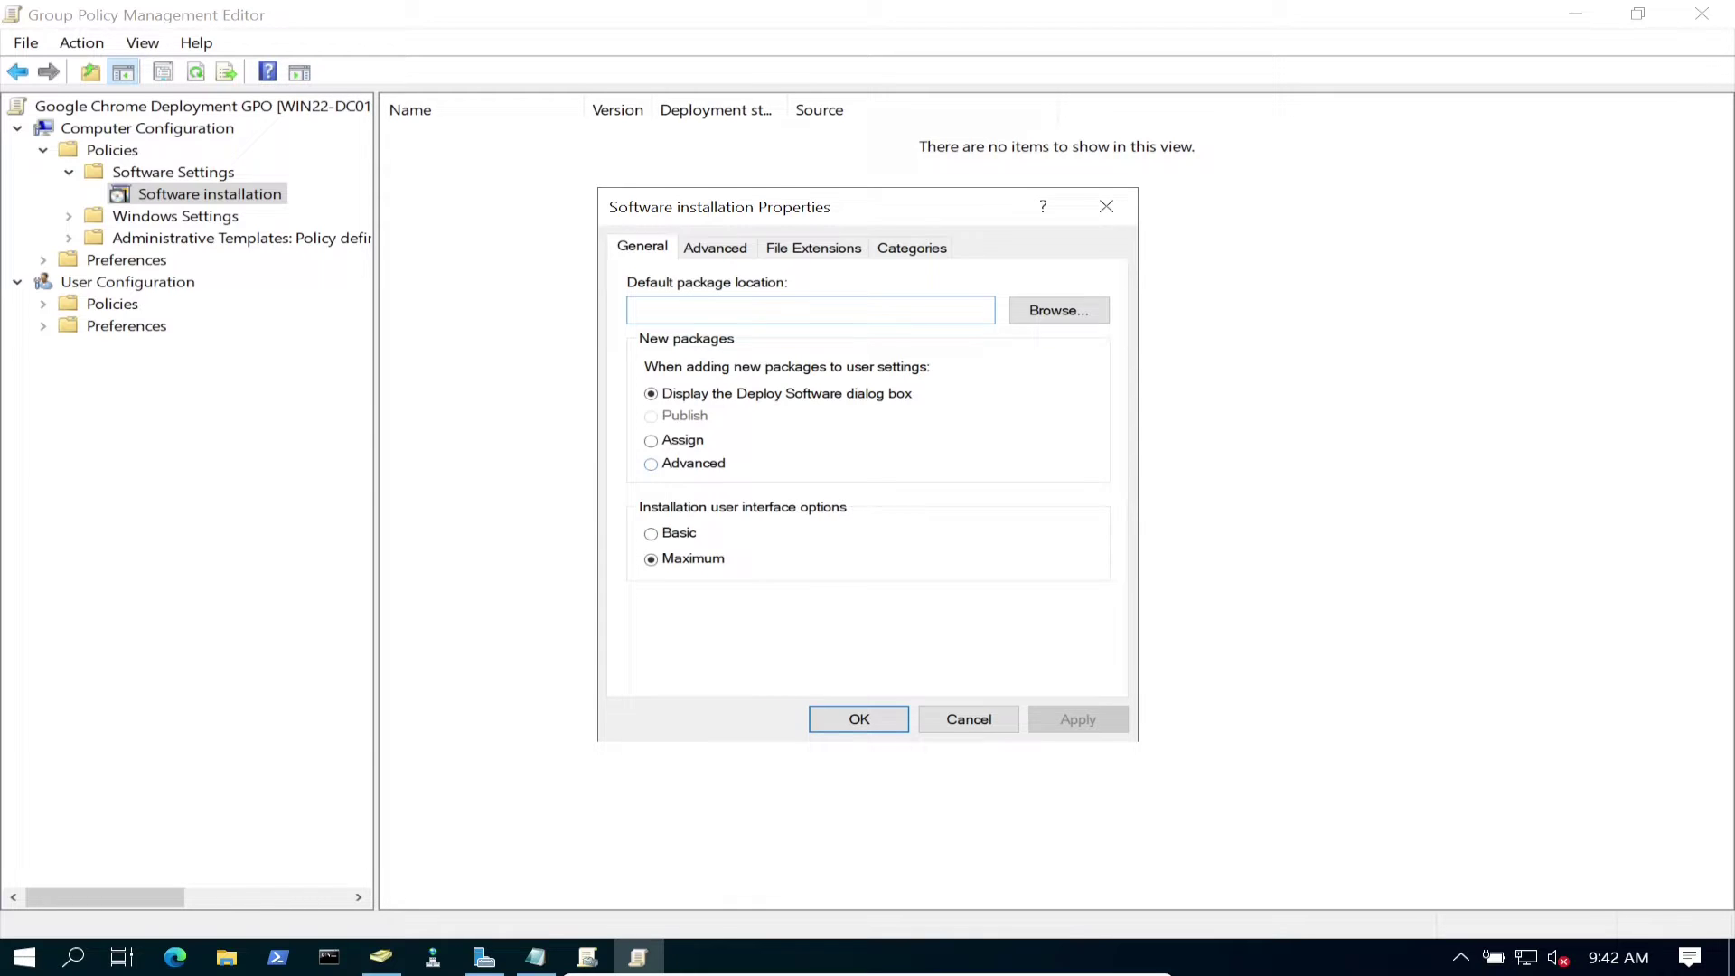
text(\\WIN22-DC01\Software)
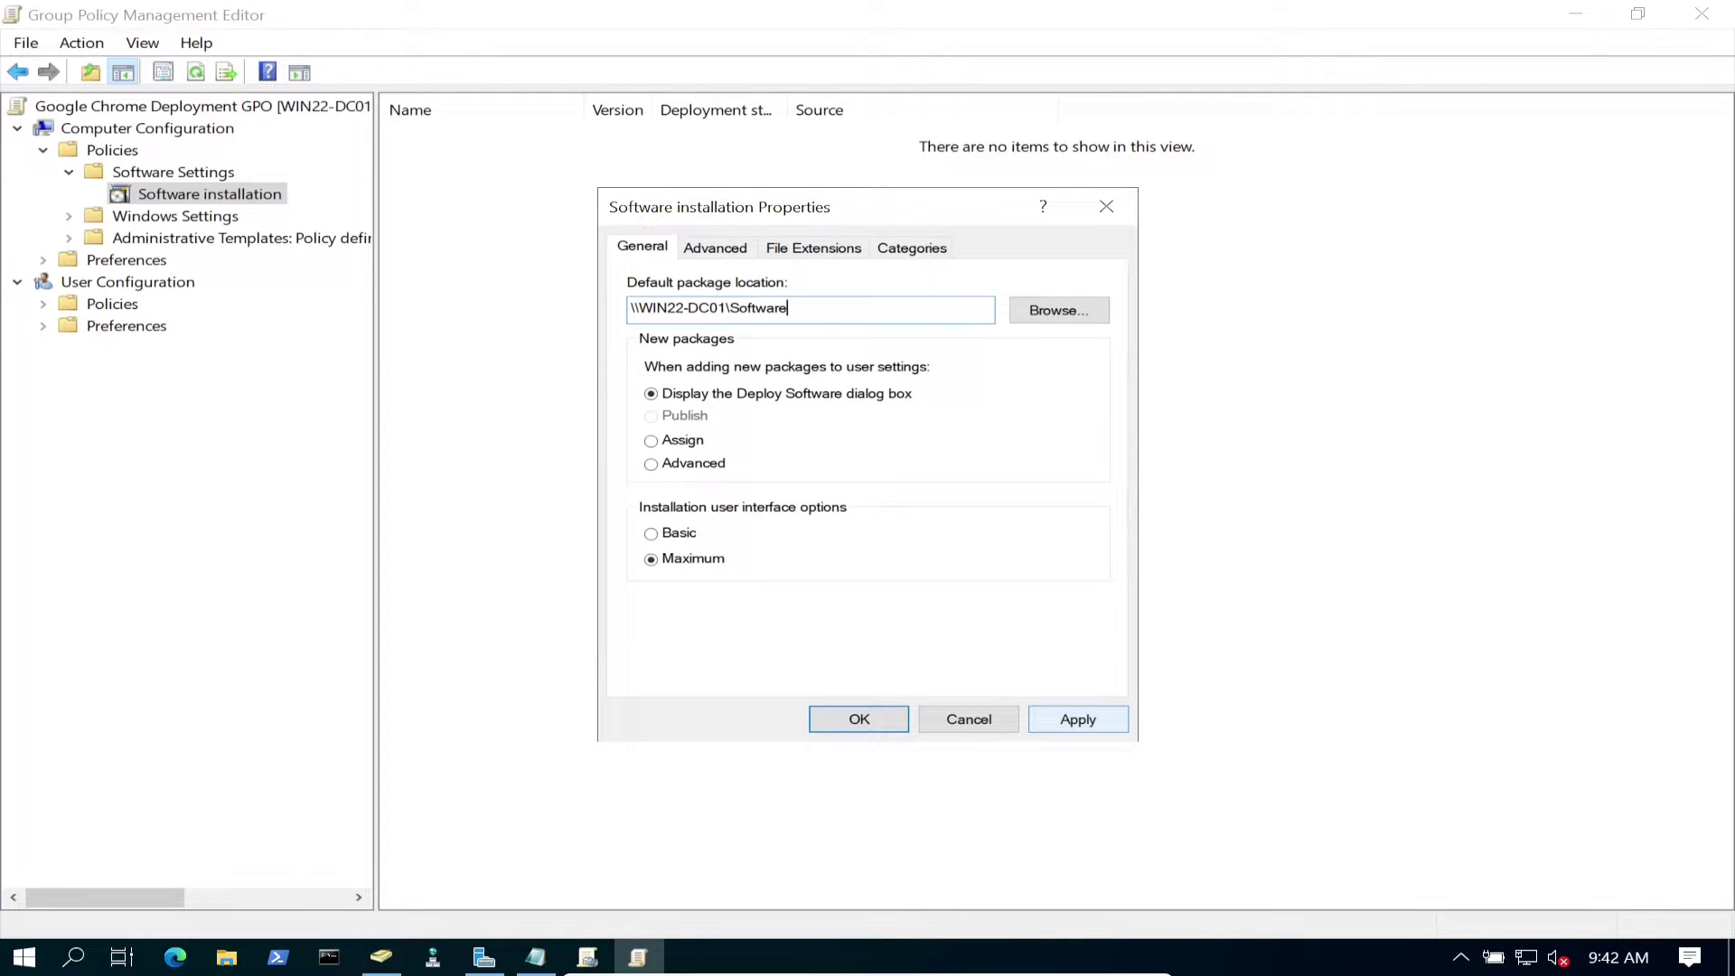
click(1078, 719)
click(859, 720)
key(Return)
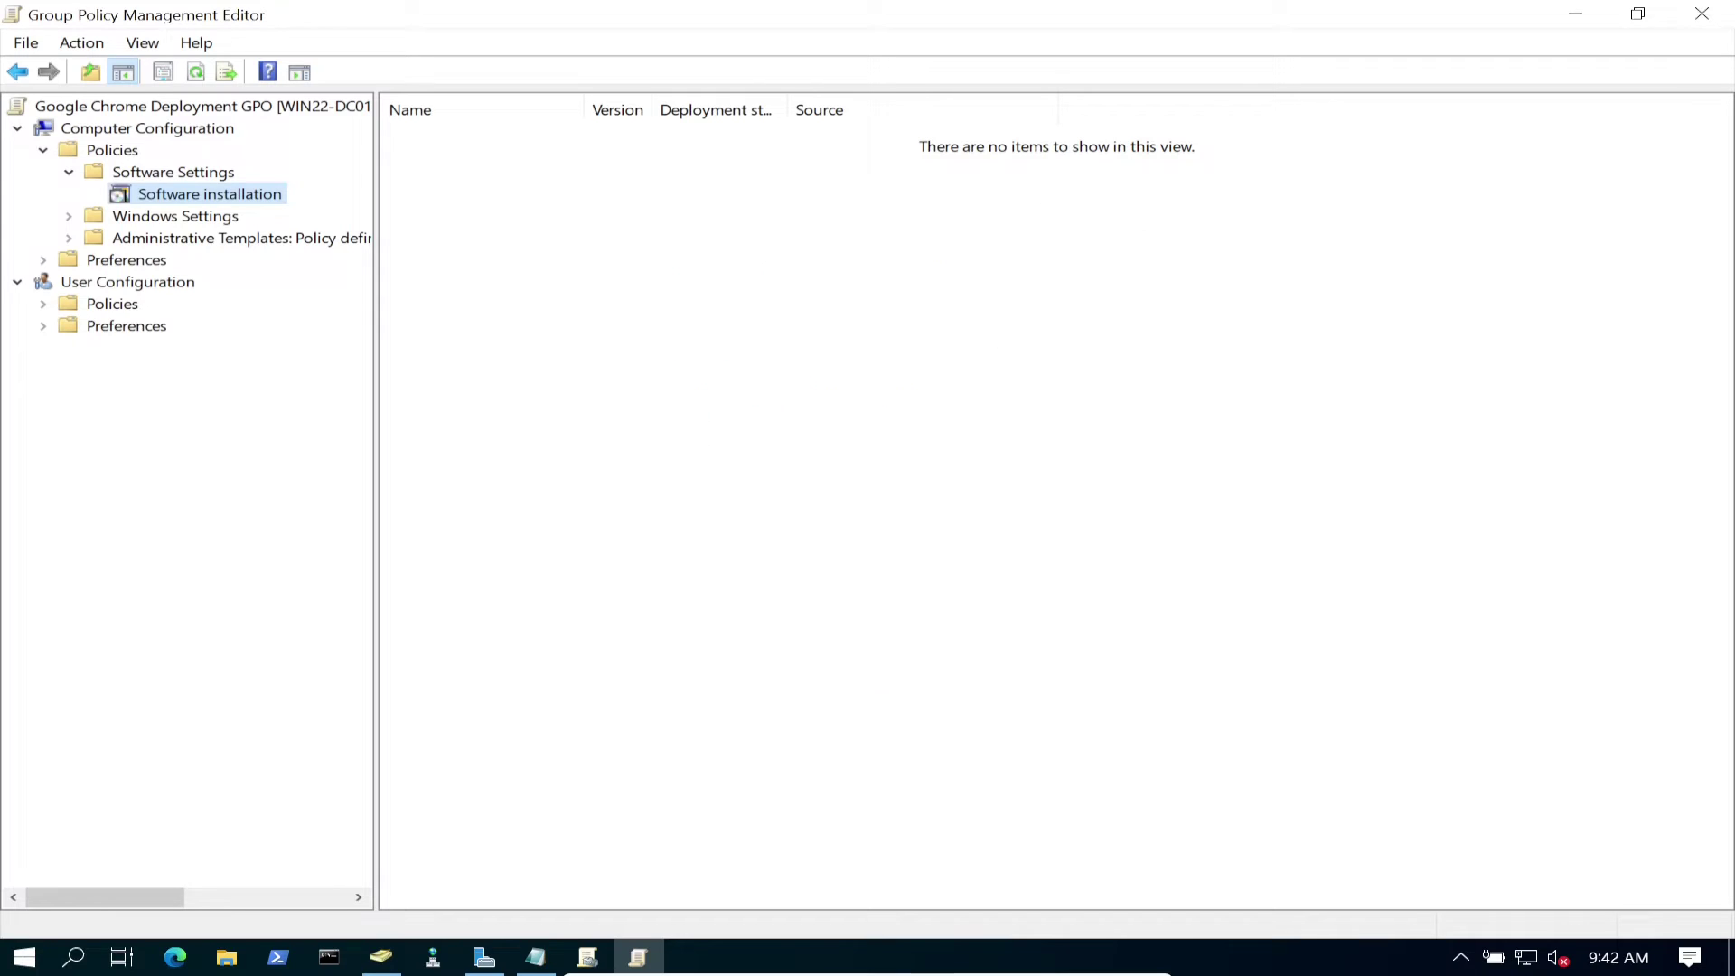
- Add googlechromestandaloneenterprise64 from \\WIN22-DC01\Software as an Assigned package, then close the editor
right_click(272, 186)
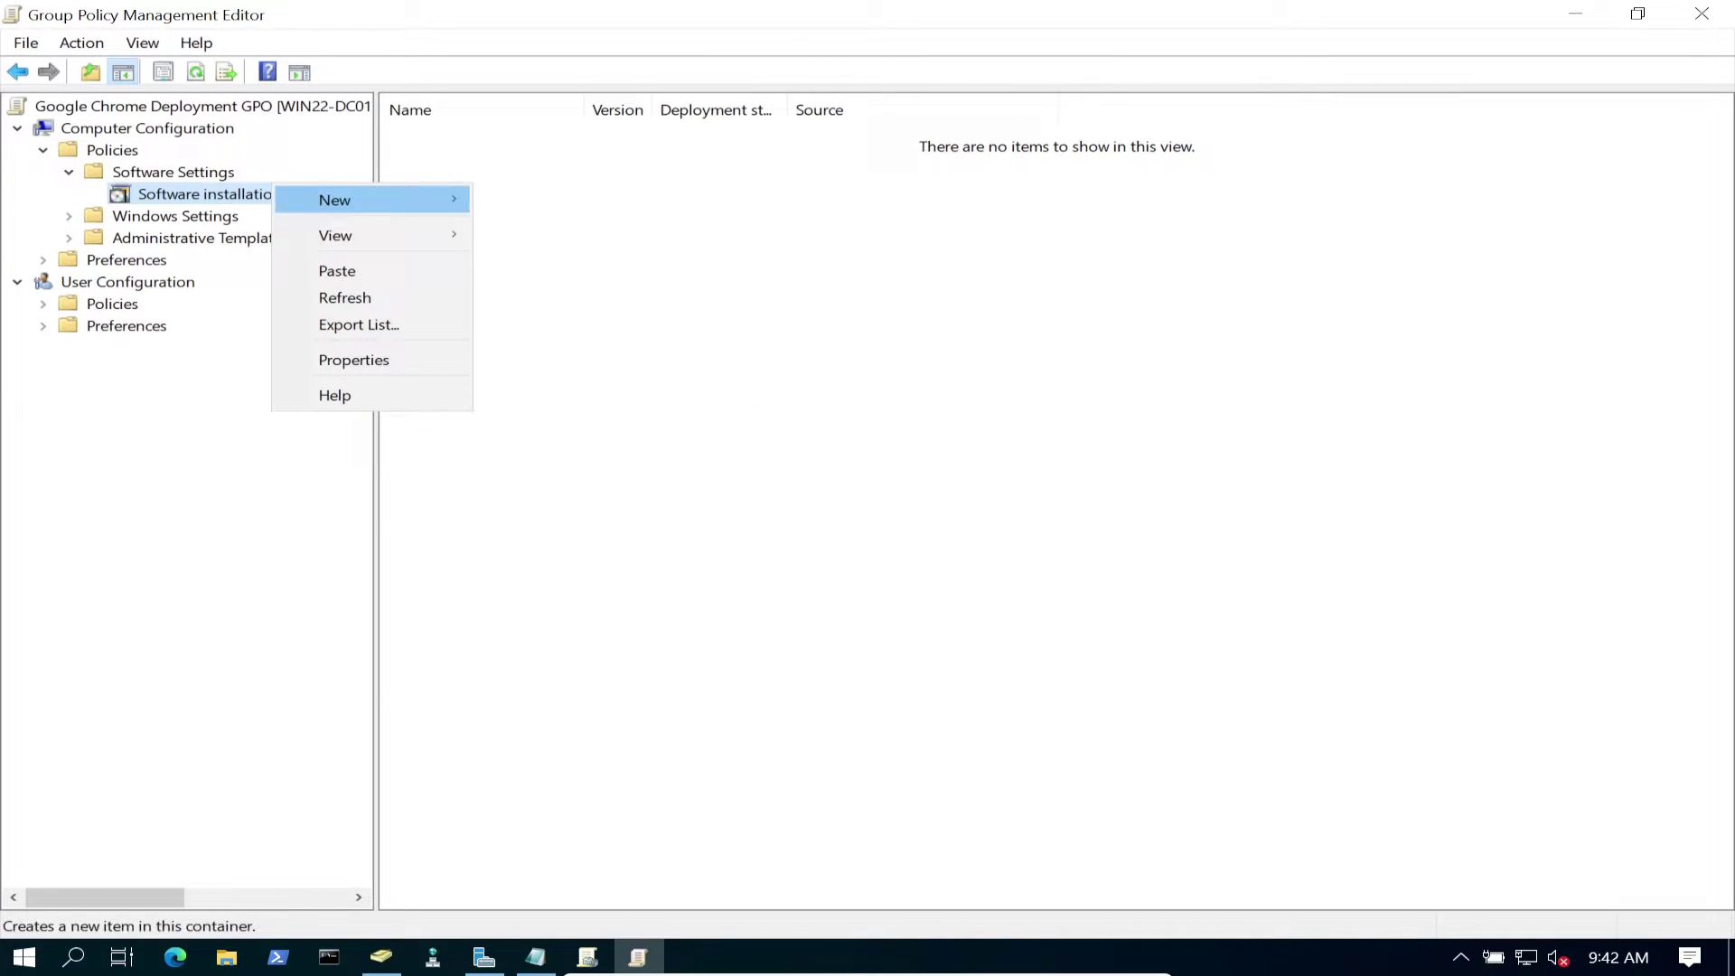
mouse_move(361, 200)
click(544, 200)
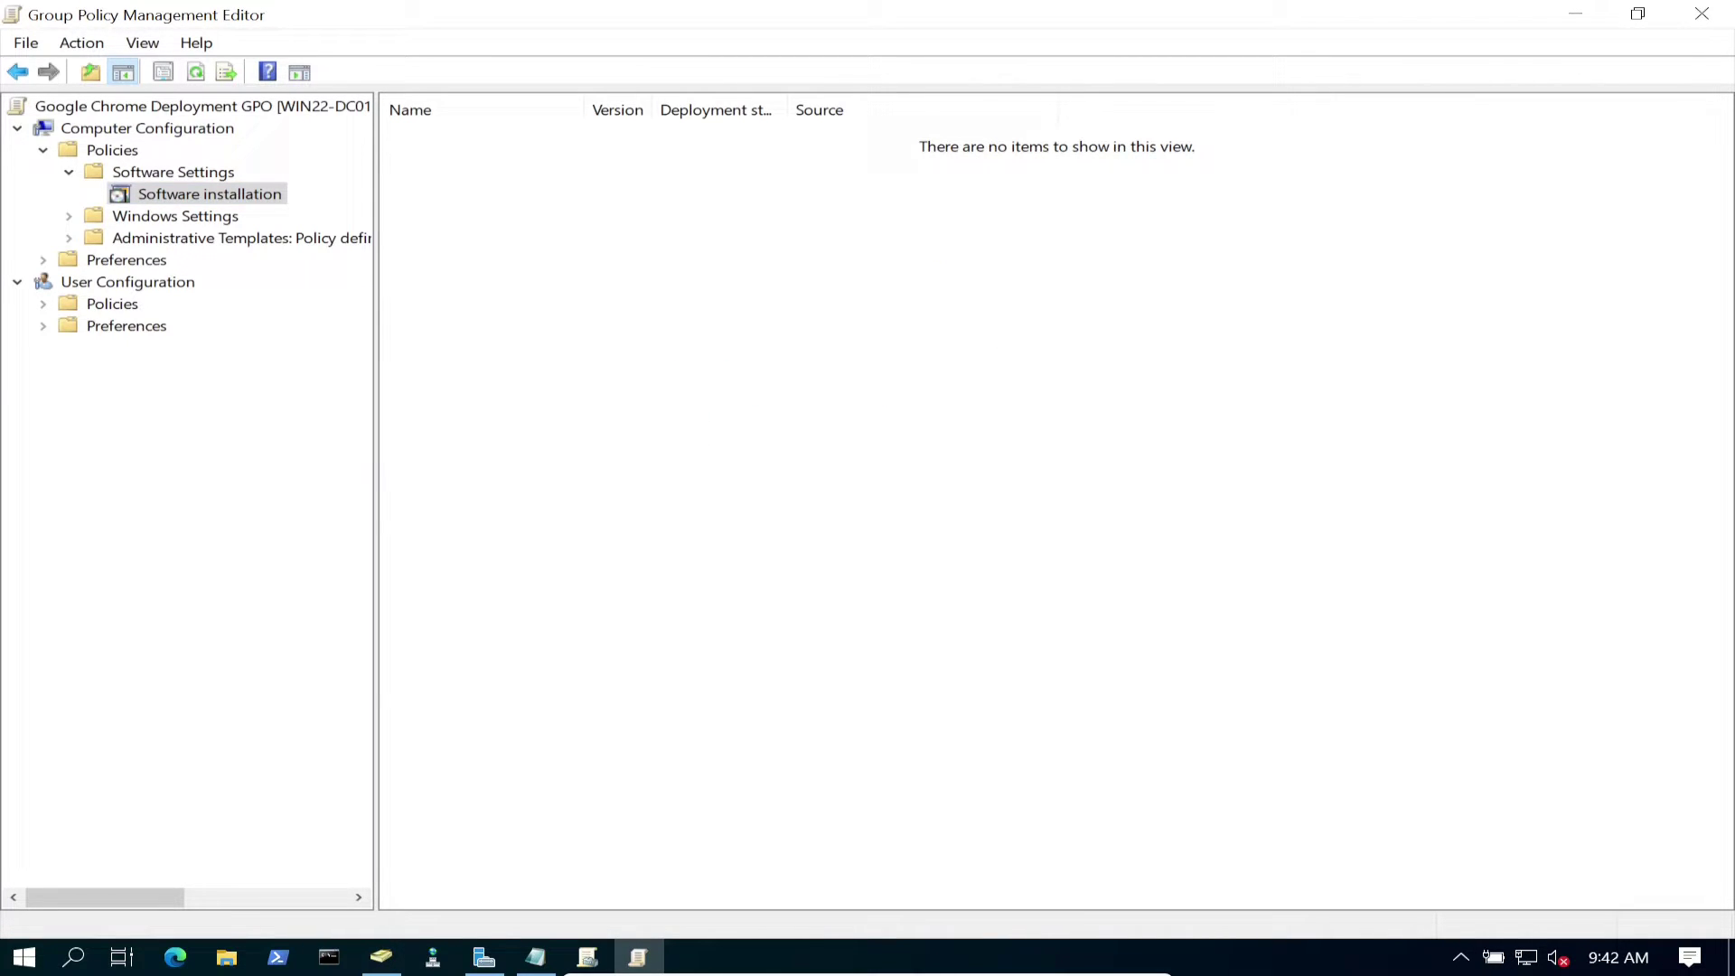
right_click(743, 390)
mouse_move(831, 406)
click(1028, 407)
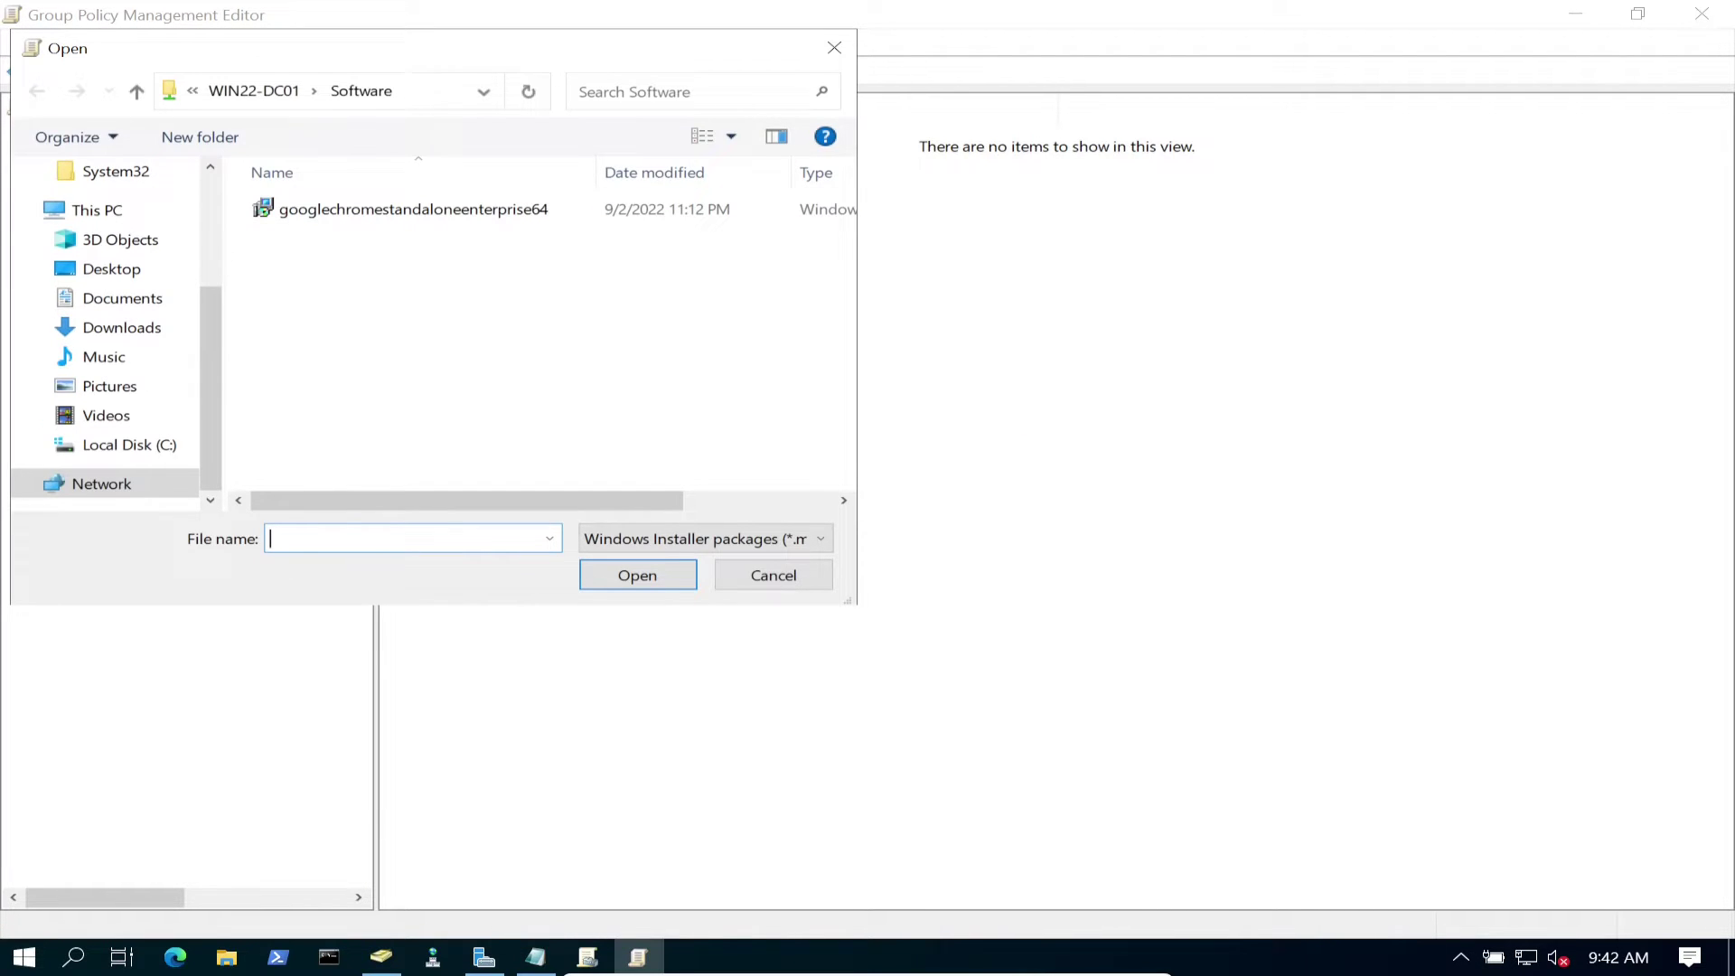
click(760, 154)
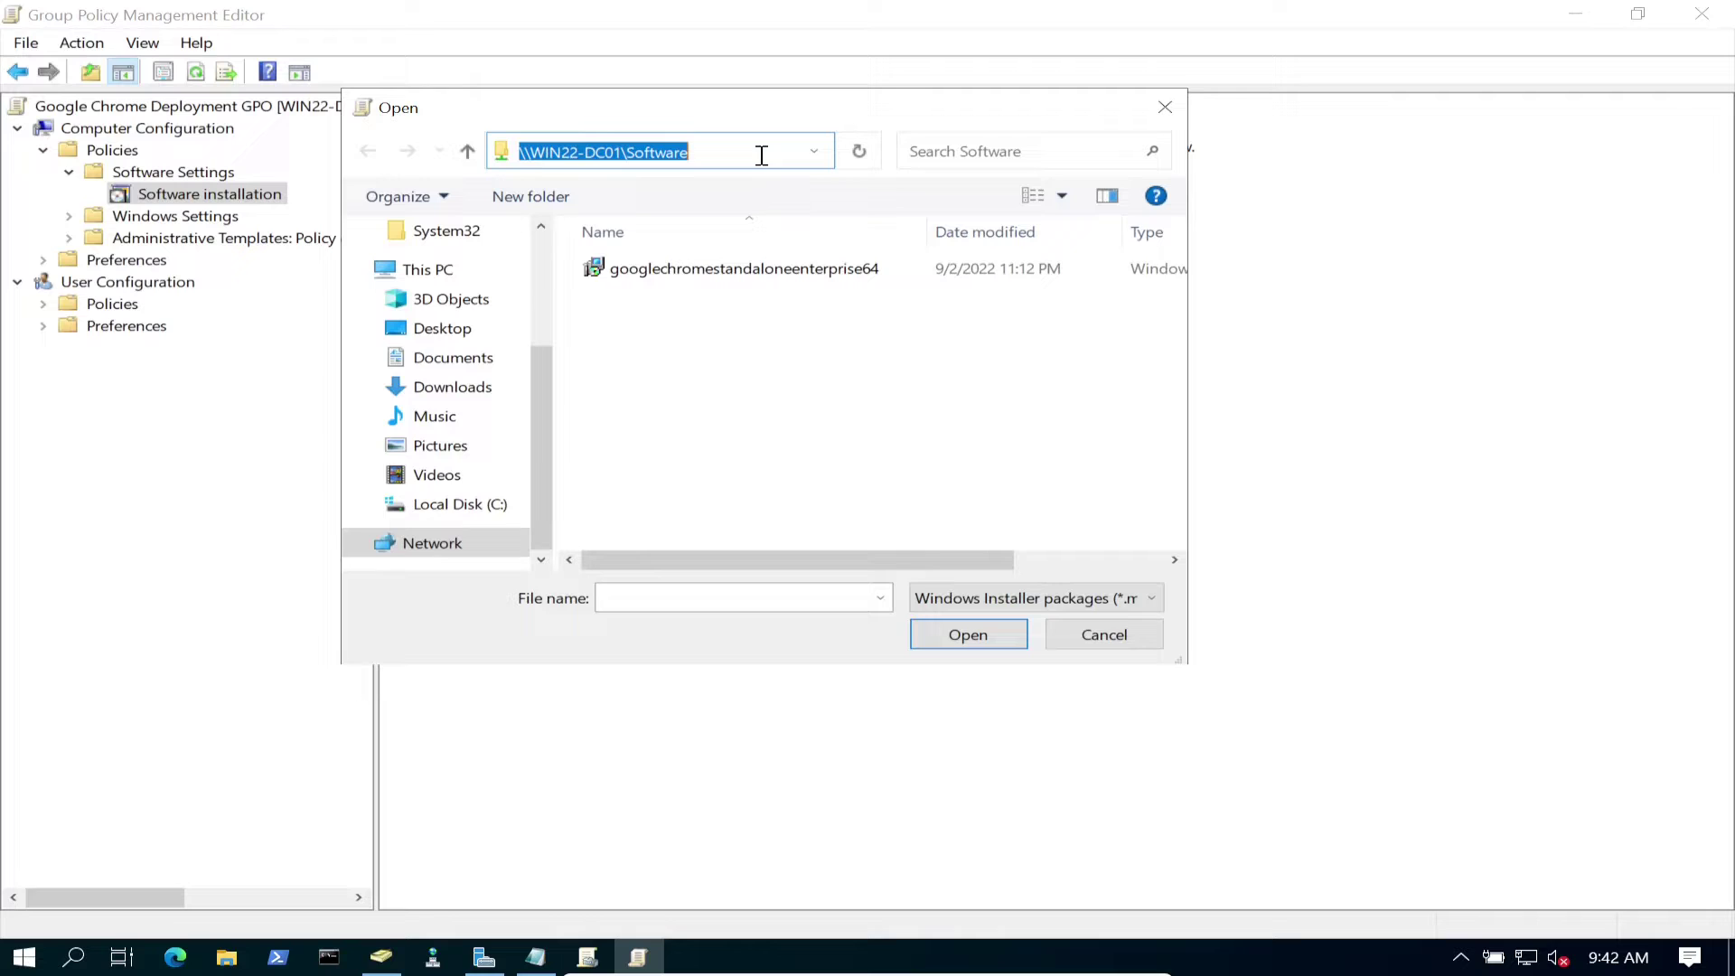
click(744, 268)
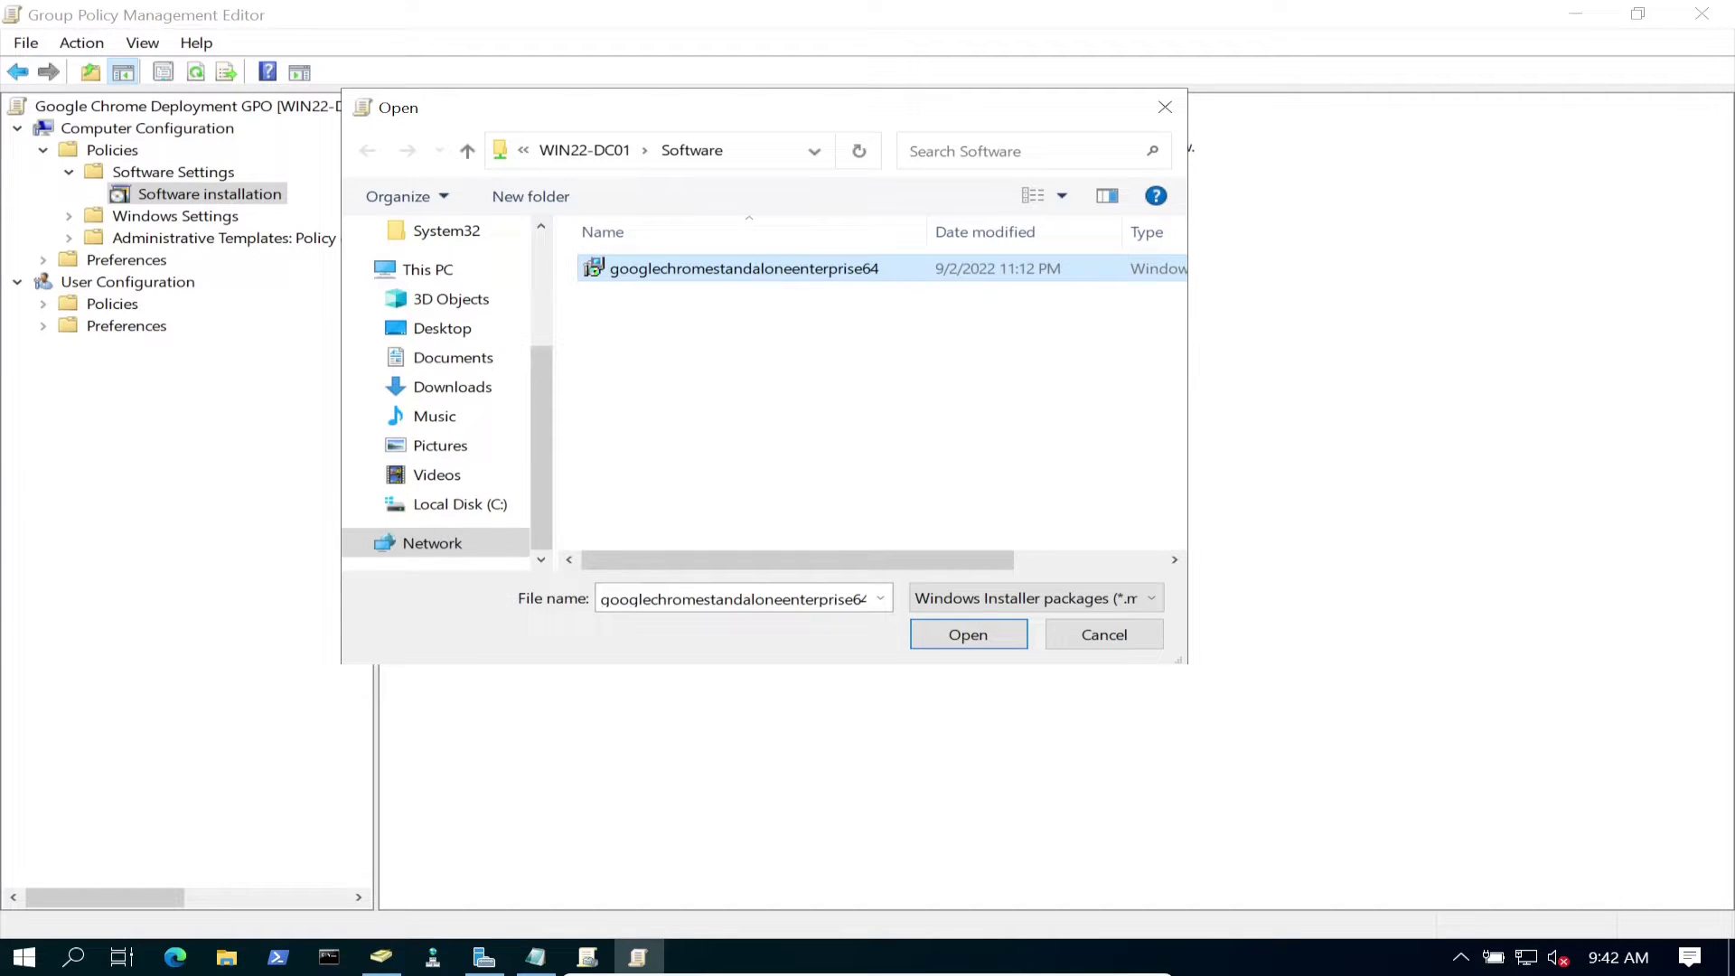
key(Return)
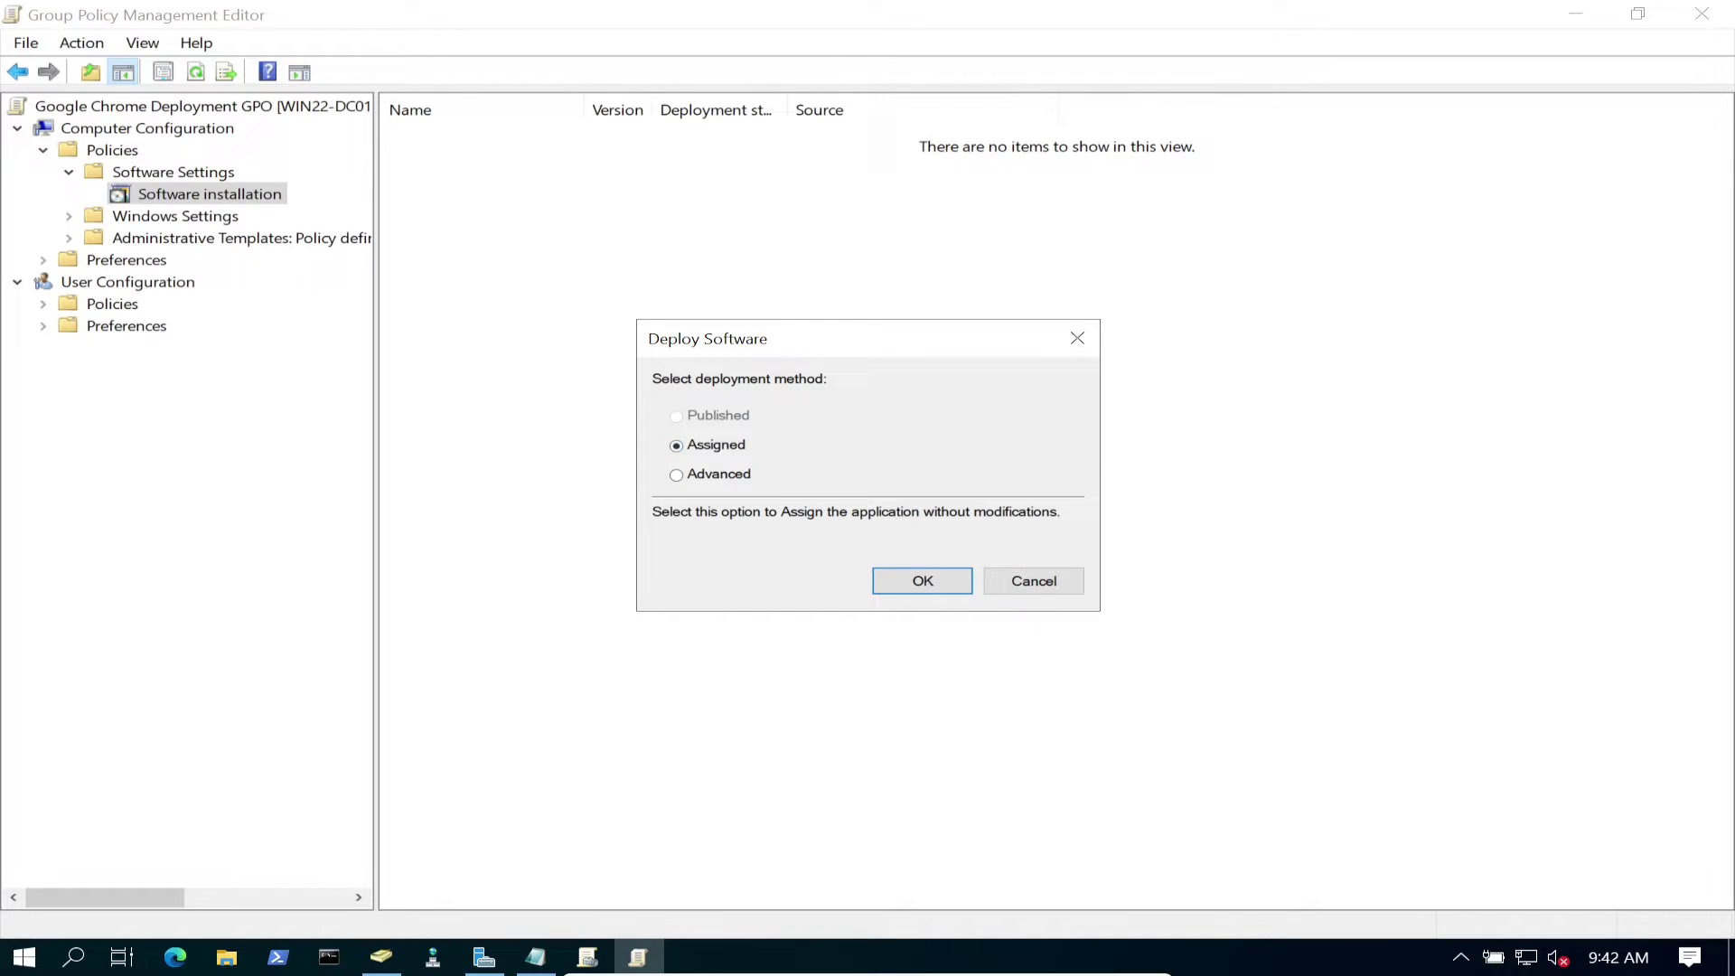
key(Return)
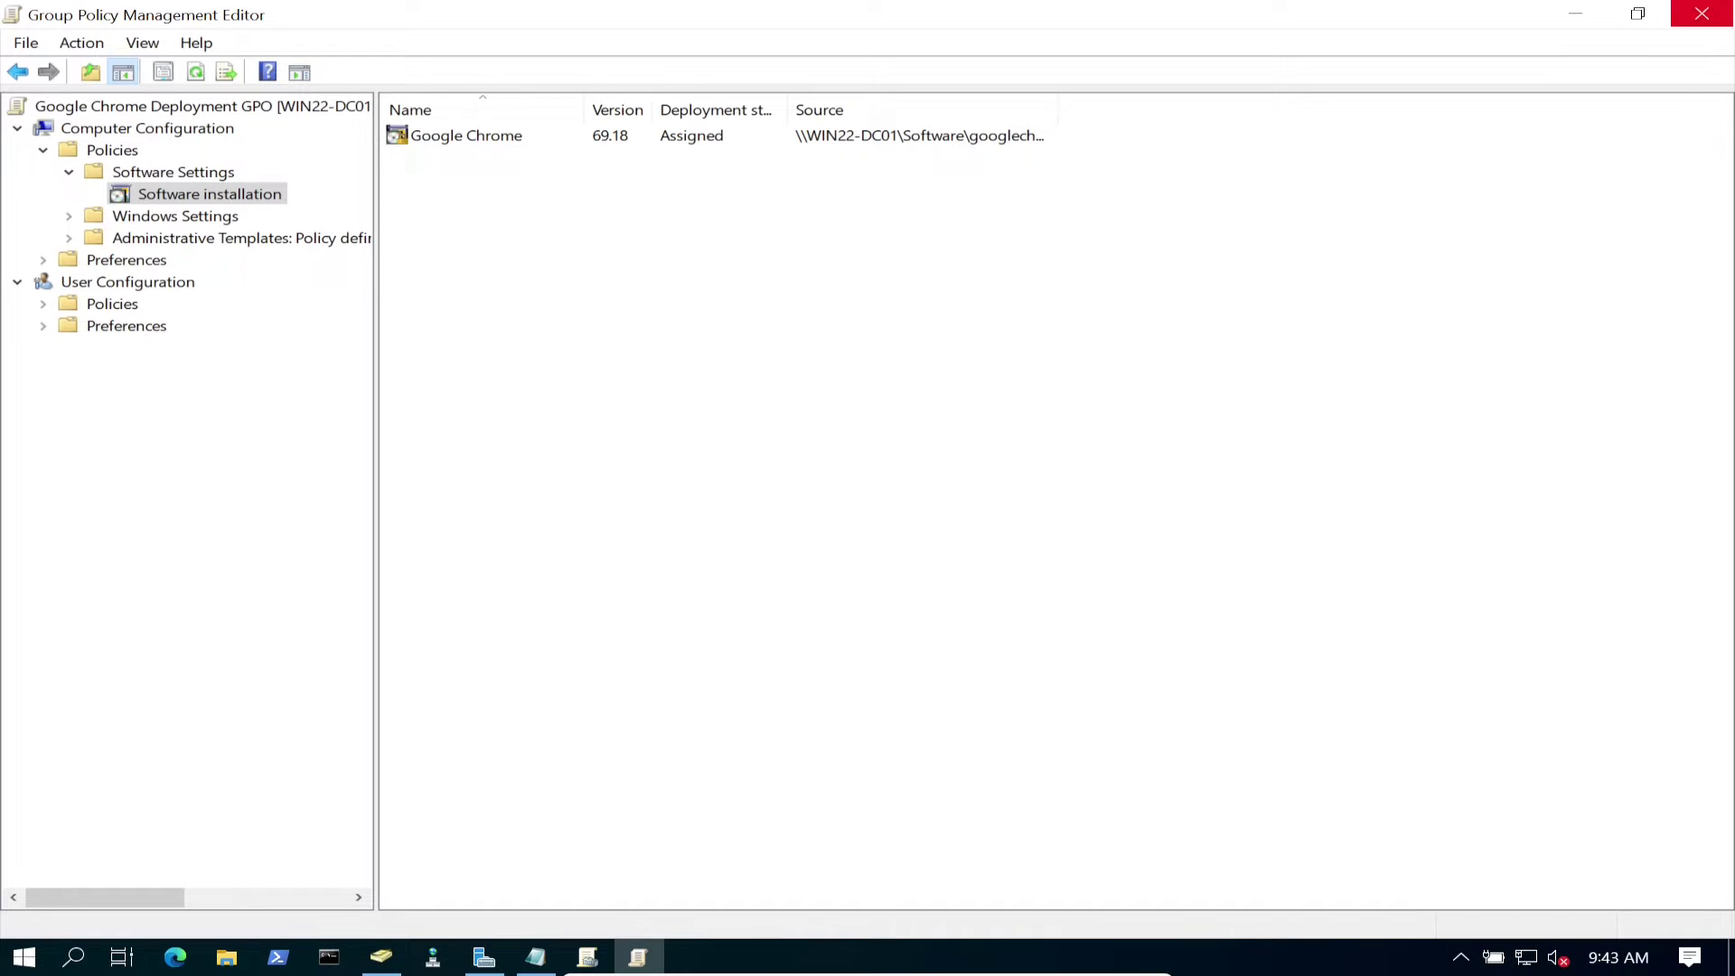
click(1702, 13)
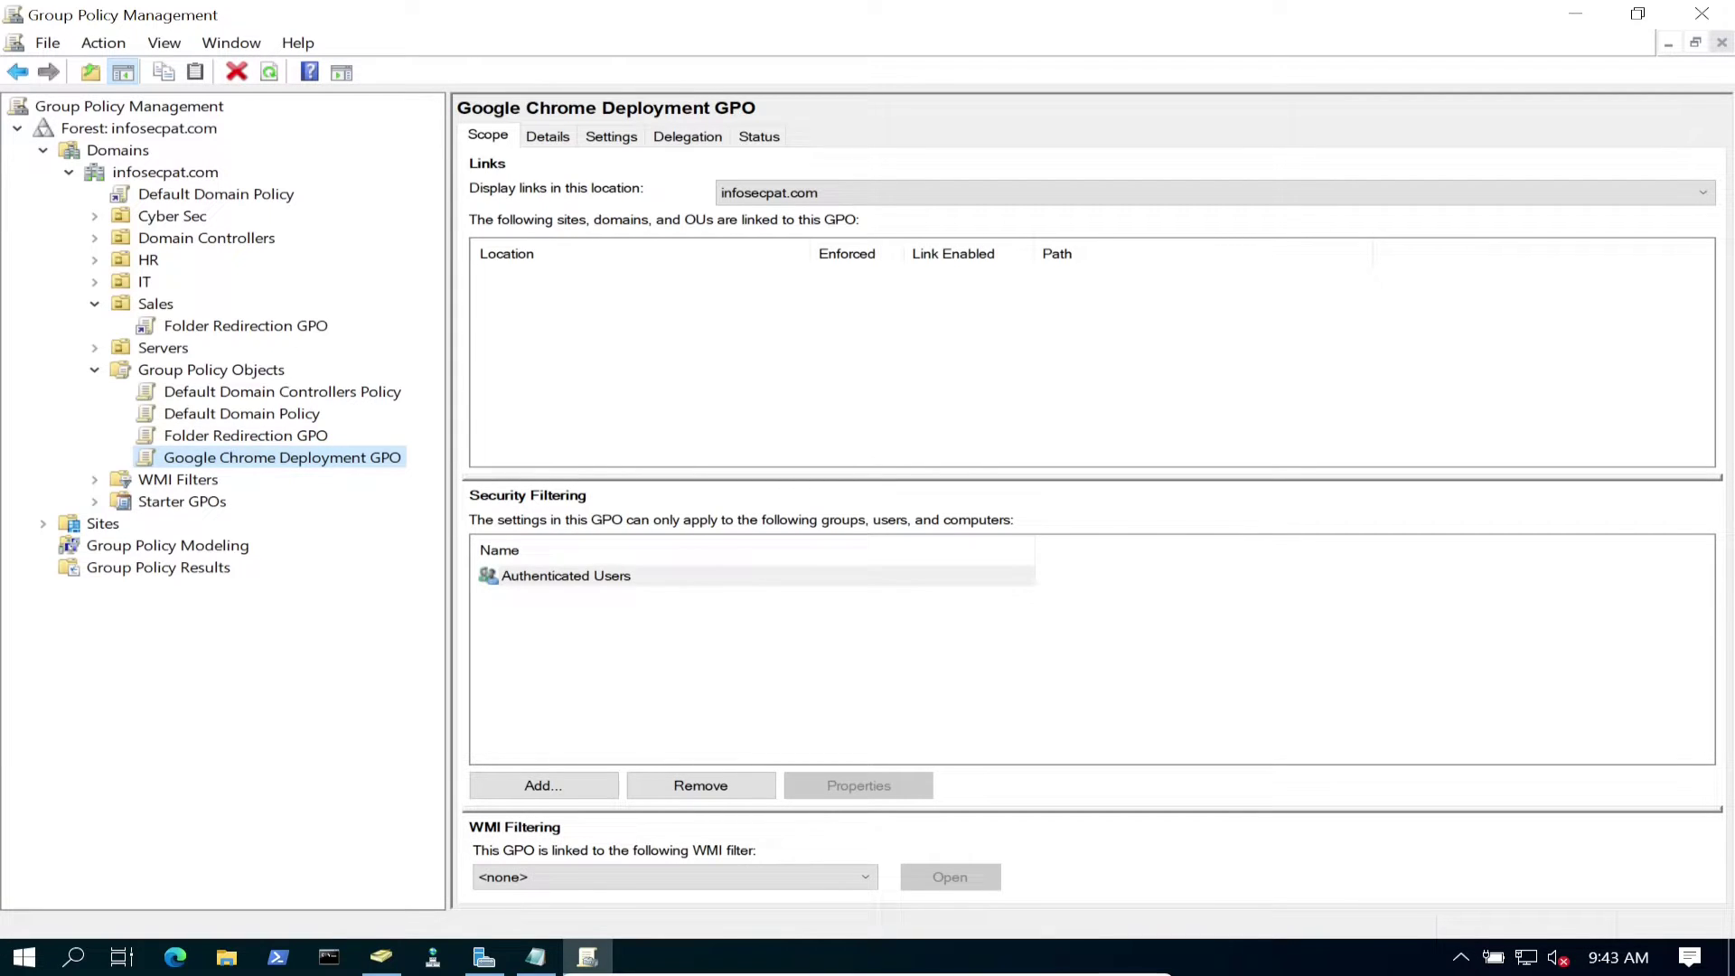
- Confirm WIN11 sits in the IT > IT-Computers OU, then minimize Active Directory Users and Computers
click(381, 957)
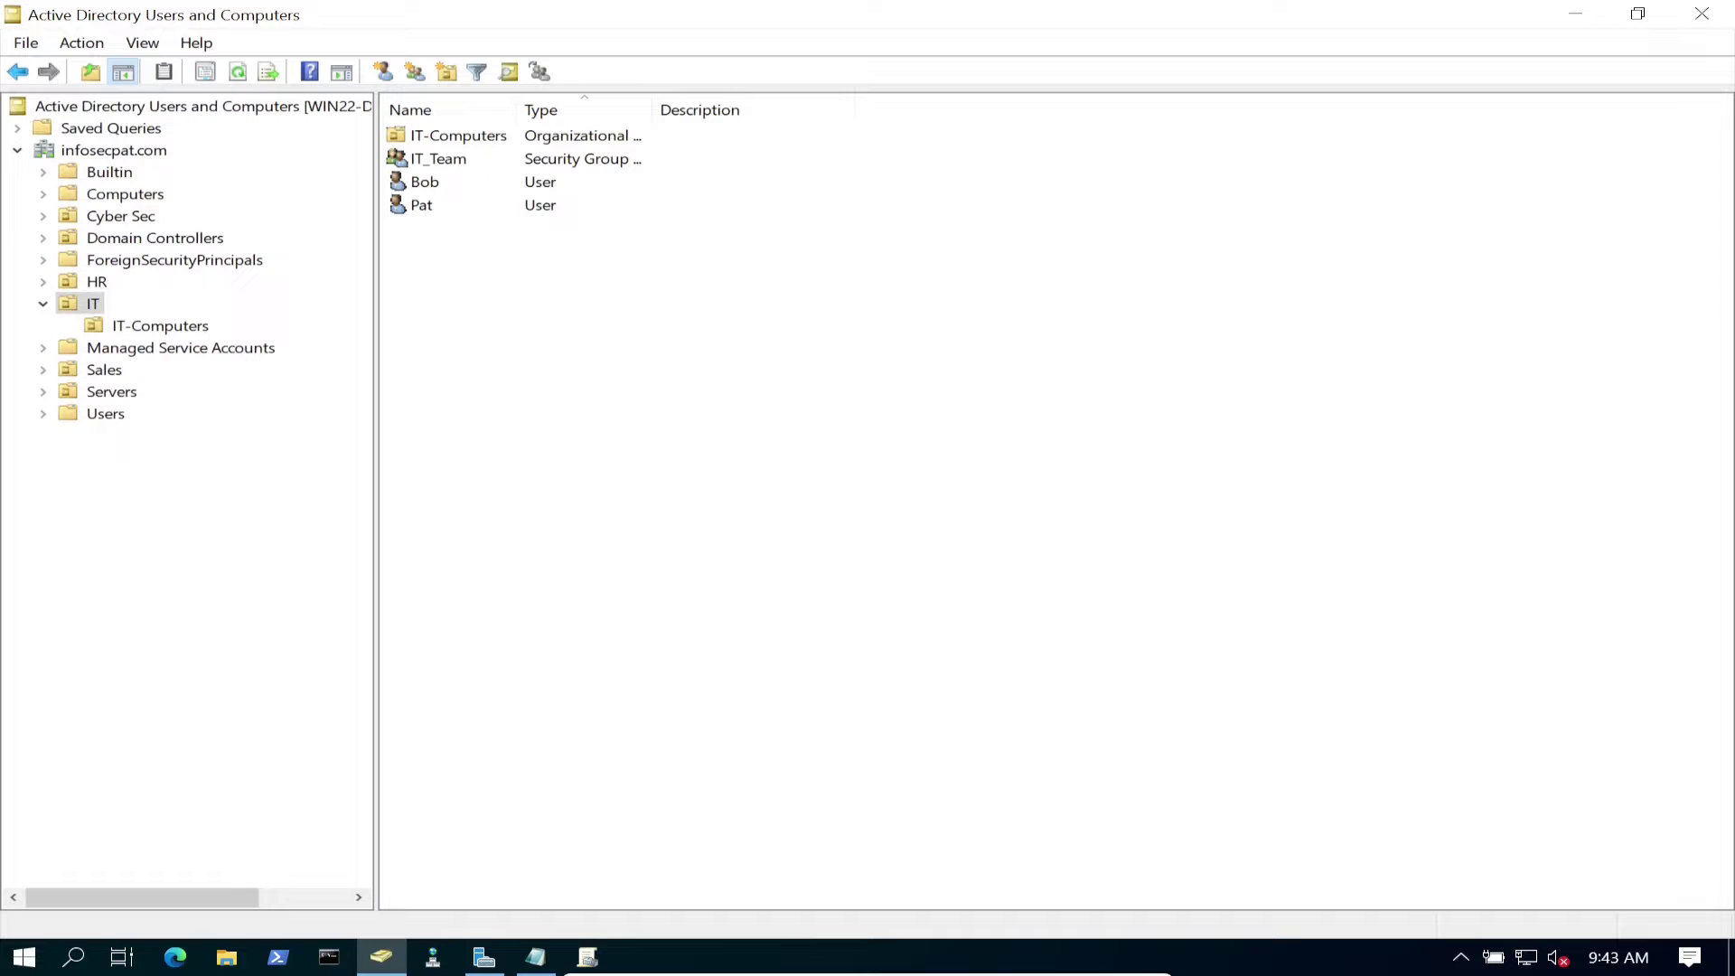
click(92, 304)
click(160, 326)
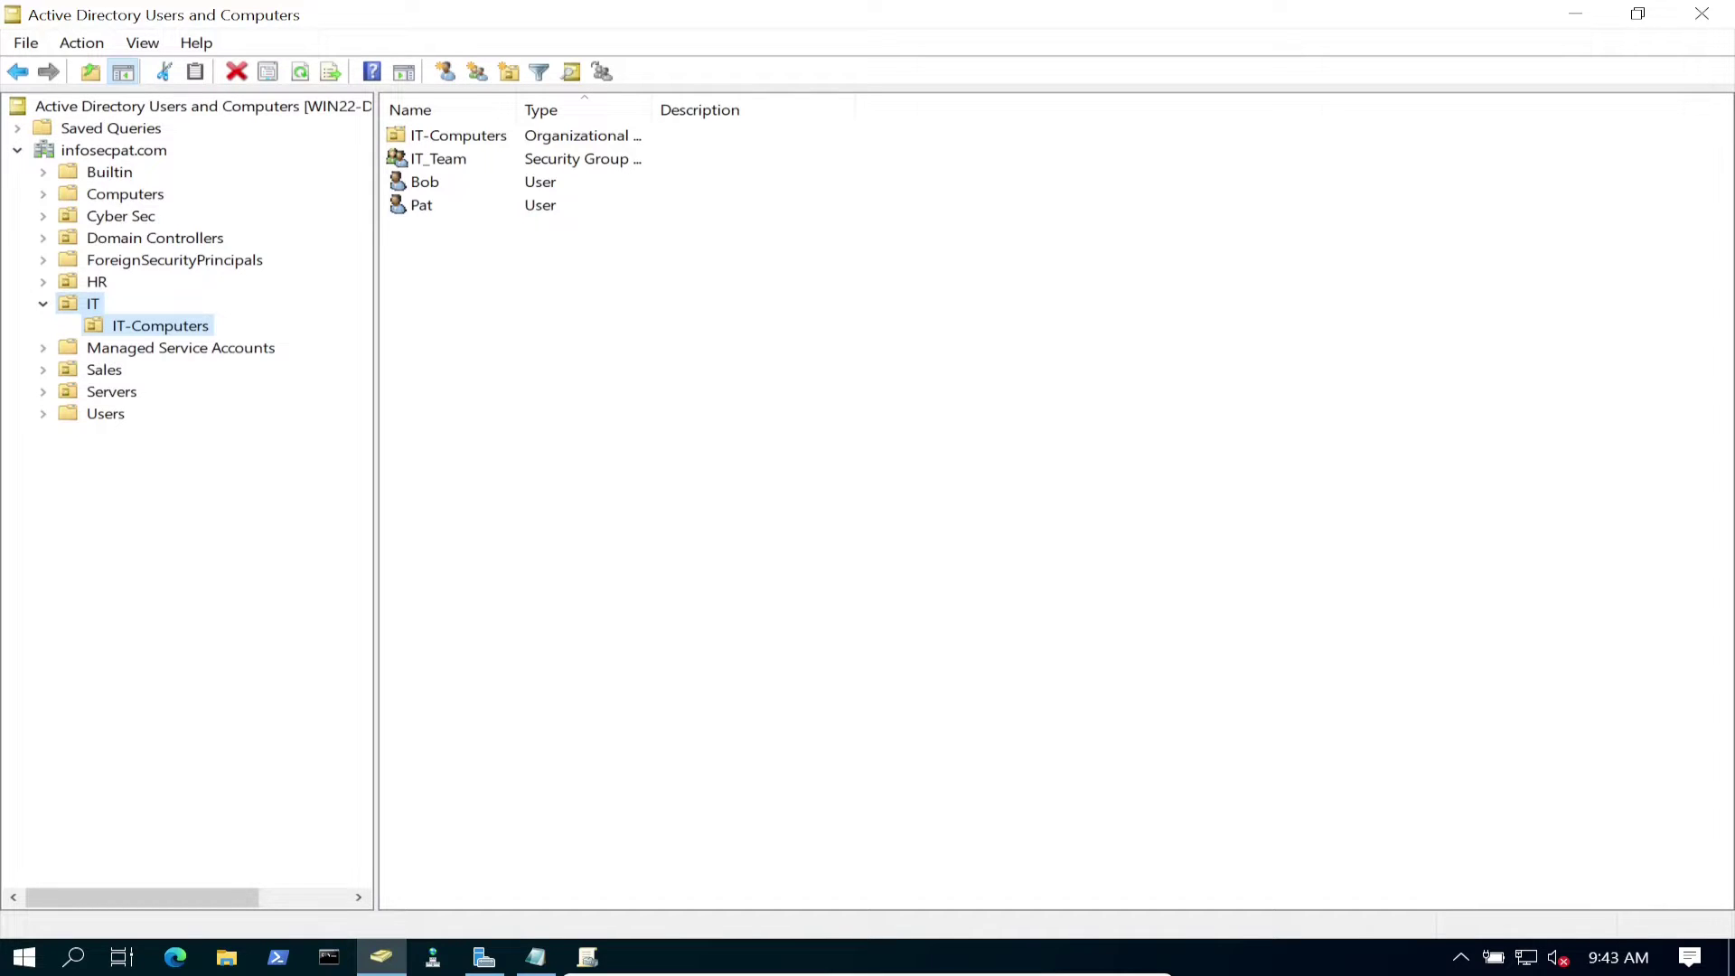
click(435, 136)
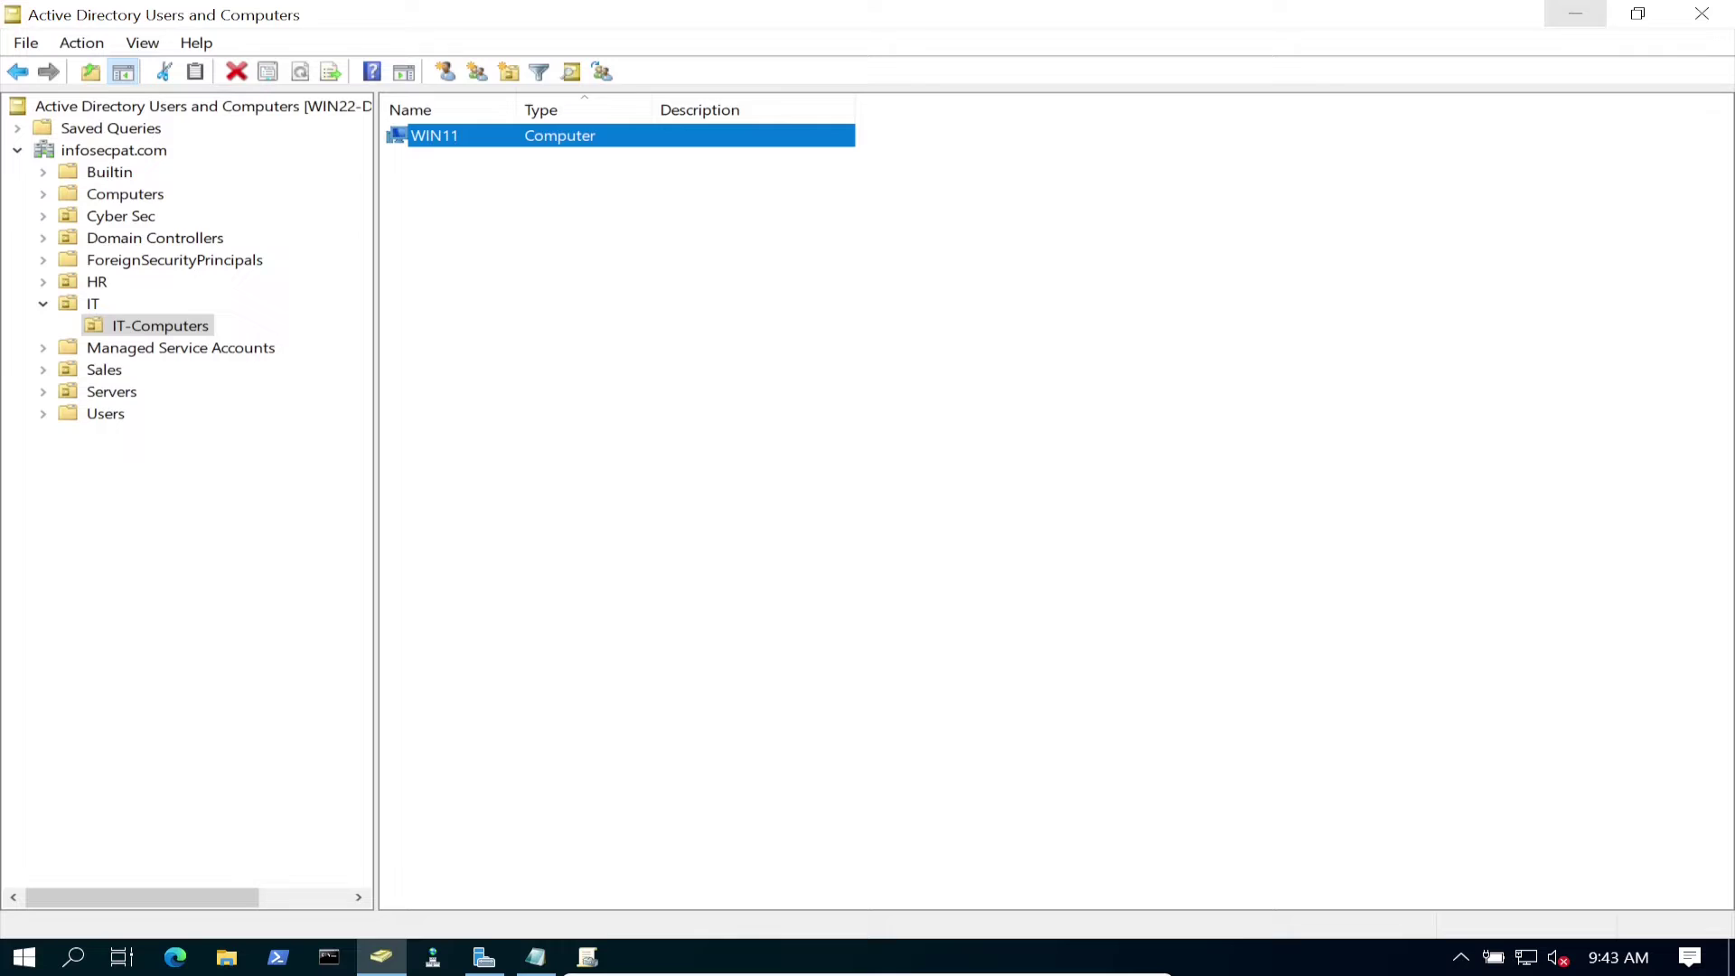
click(1575, 13)
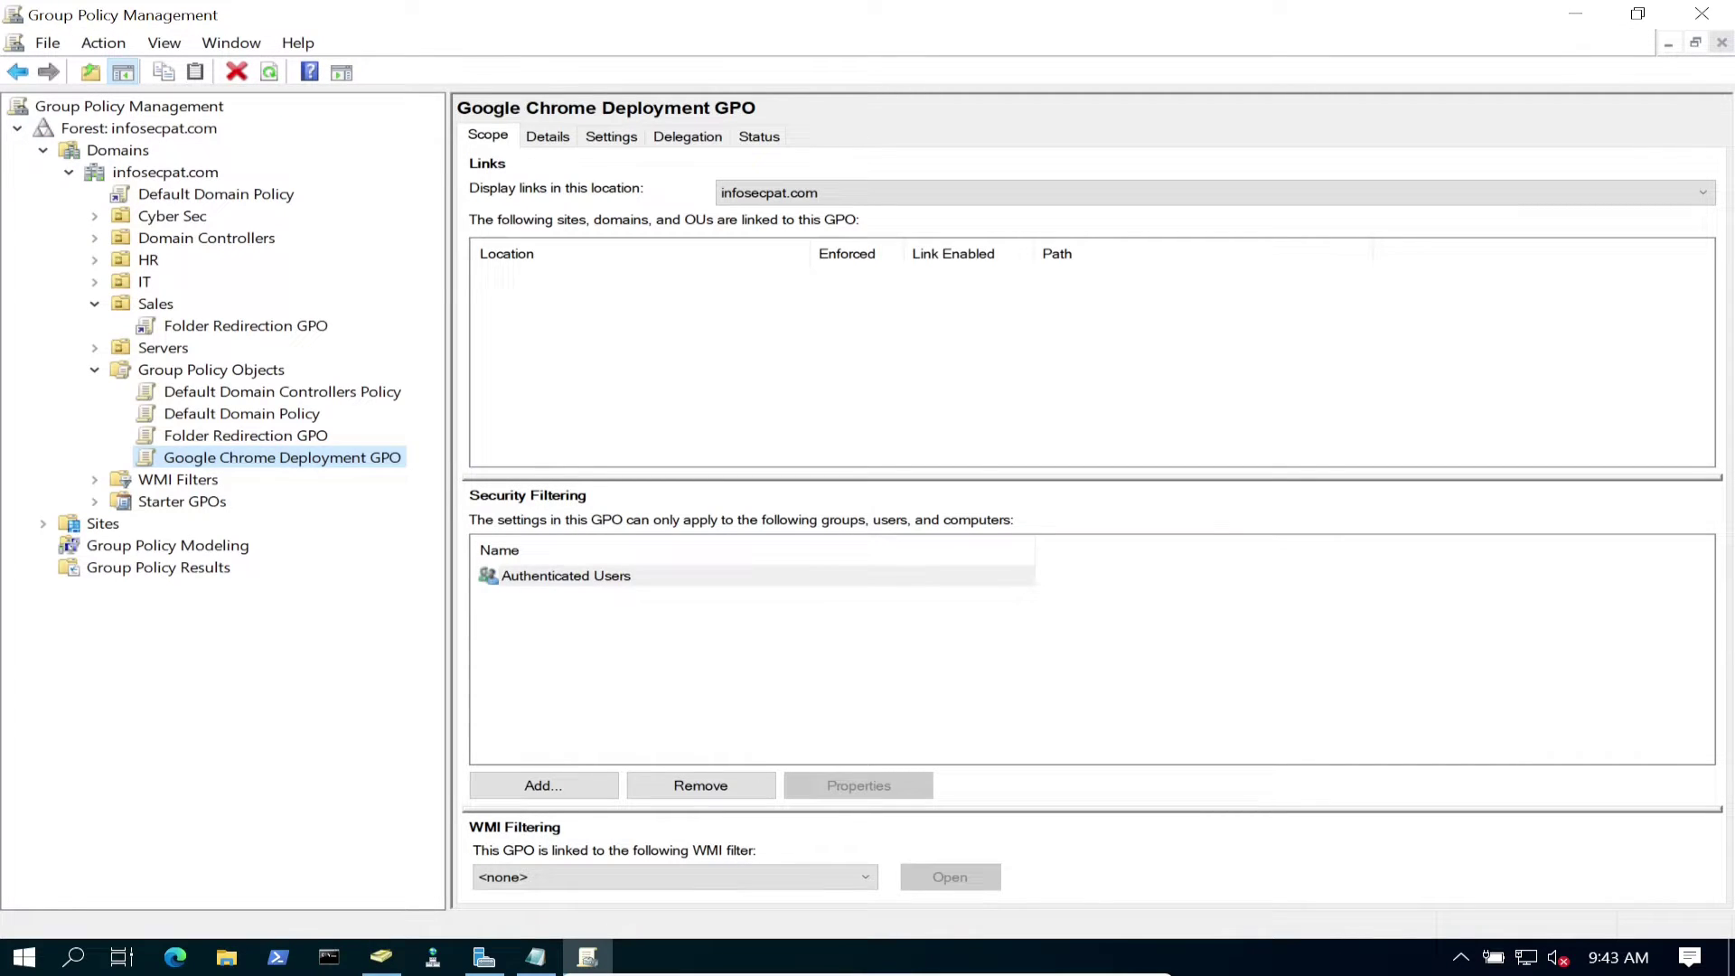
- Link the existing Google Chrome Deployment GPO to the IT-Computers OU, then minimize the console
key(F2)
key(Return)
click(94, 281)
click(211, 303)
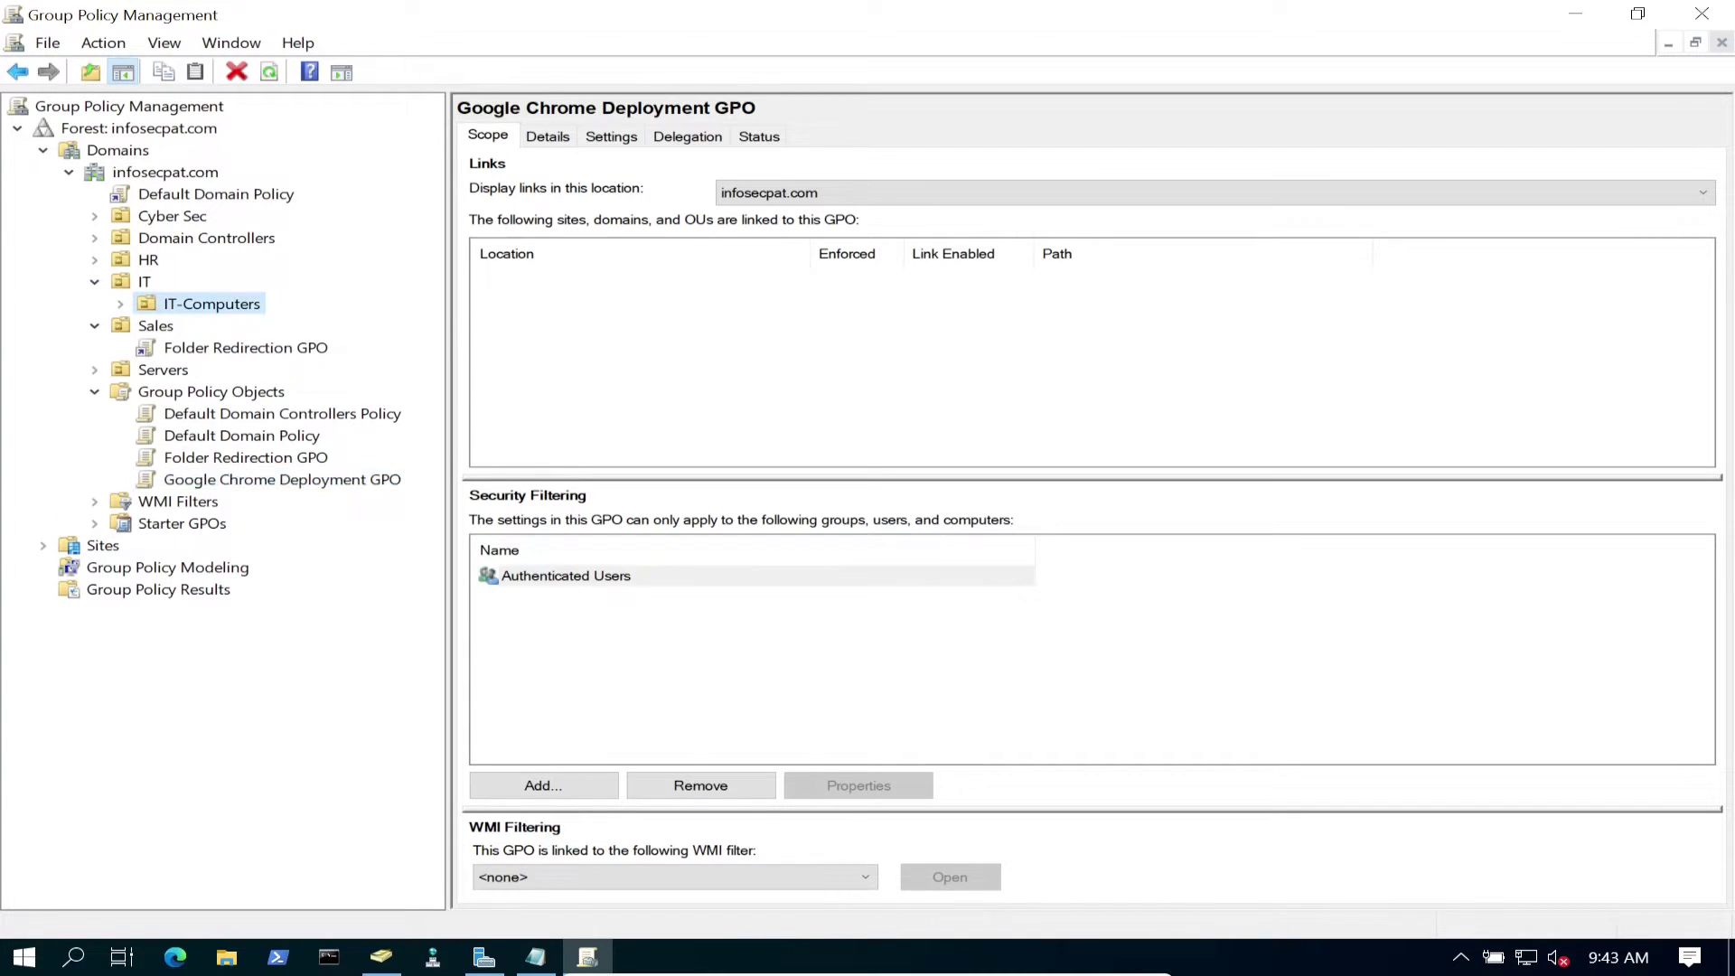
right_click(197, 303)
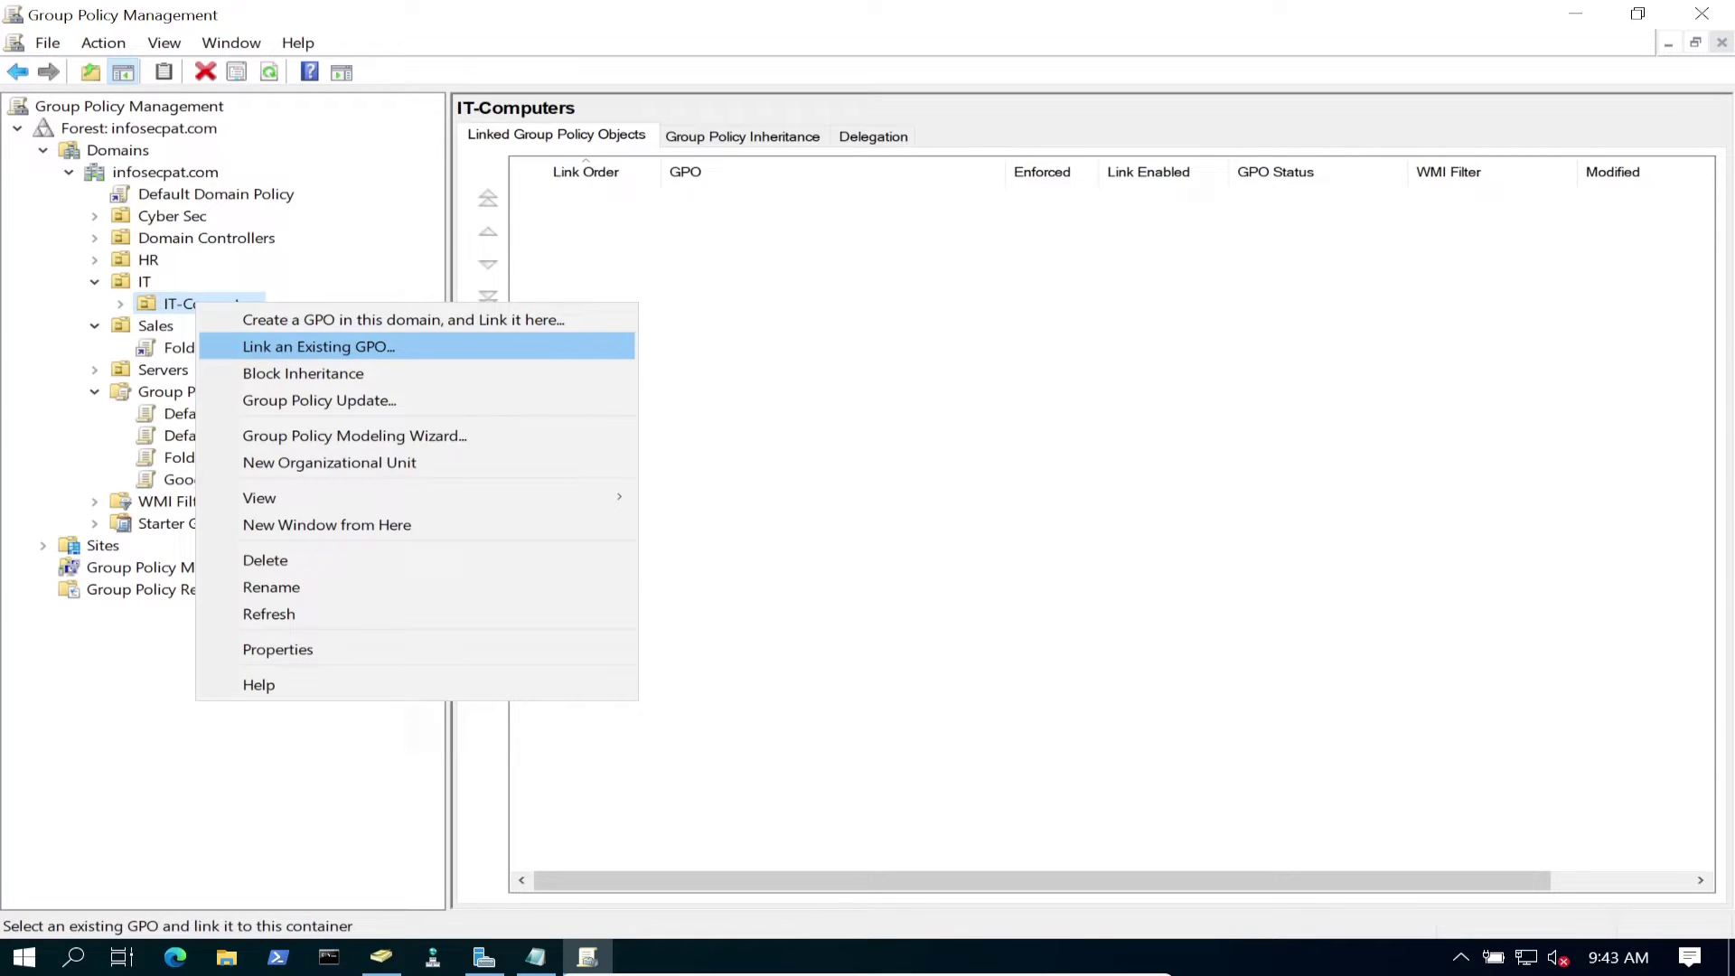
key(Return)
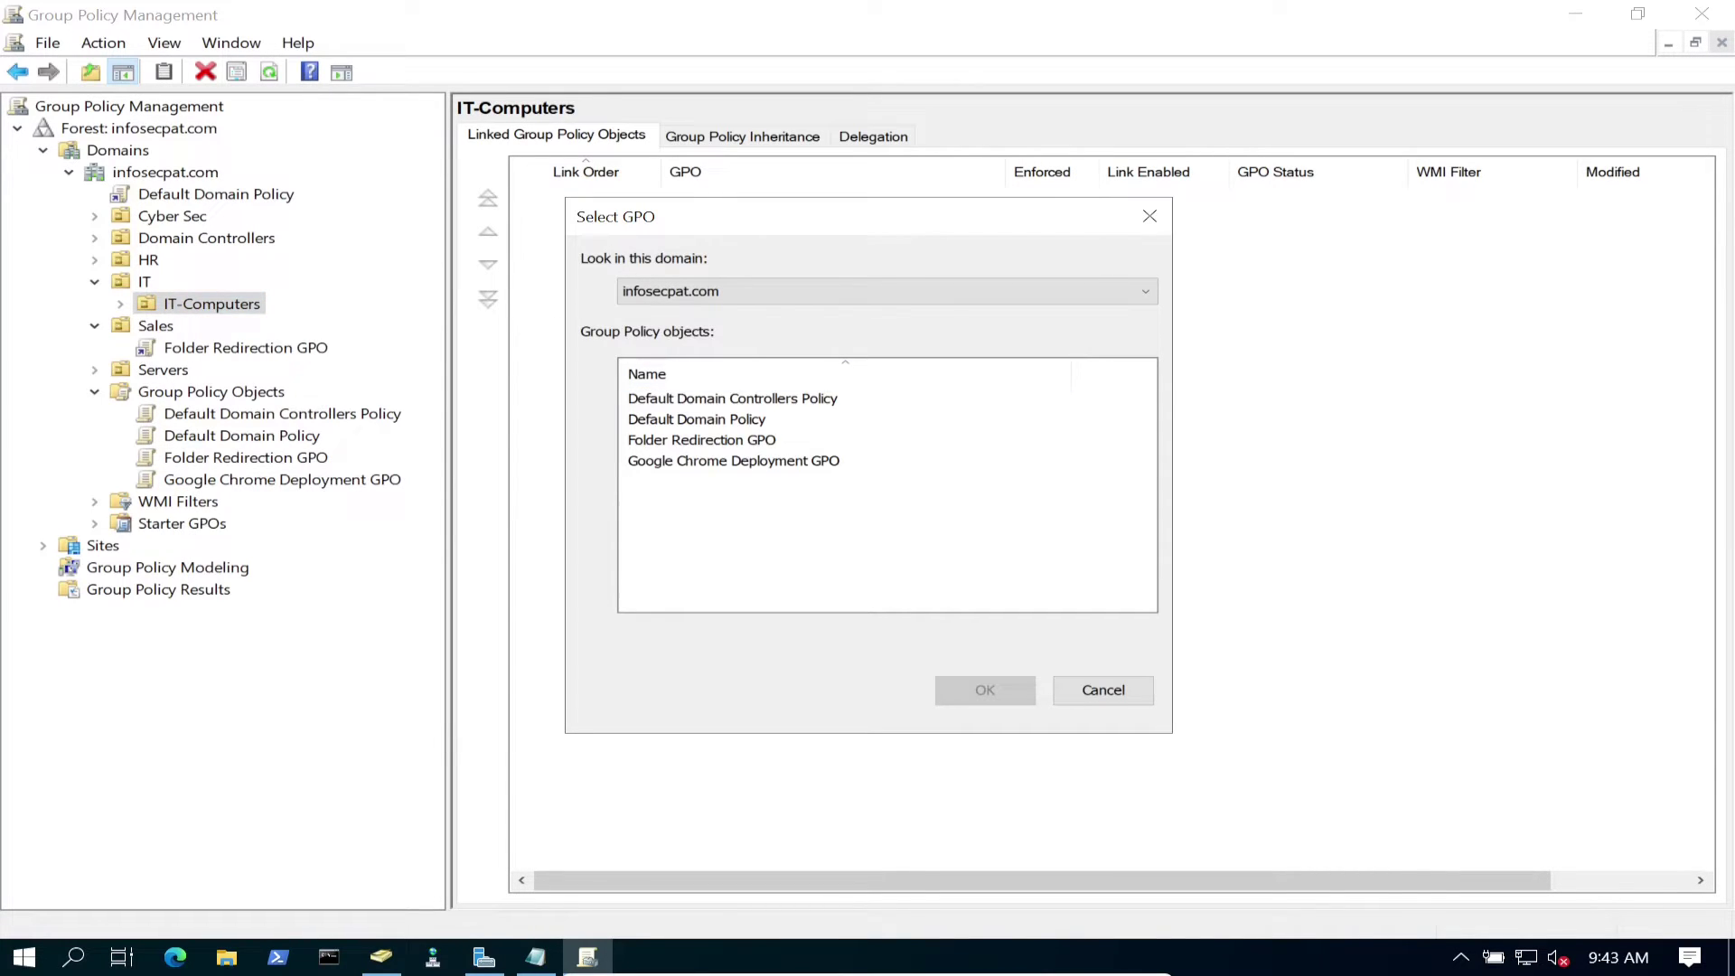
click(734, 460)
key(Return)
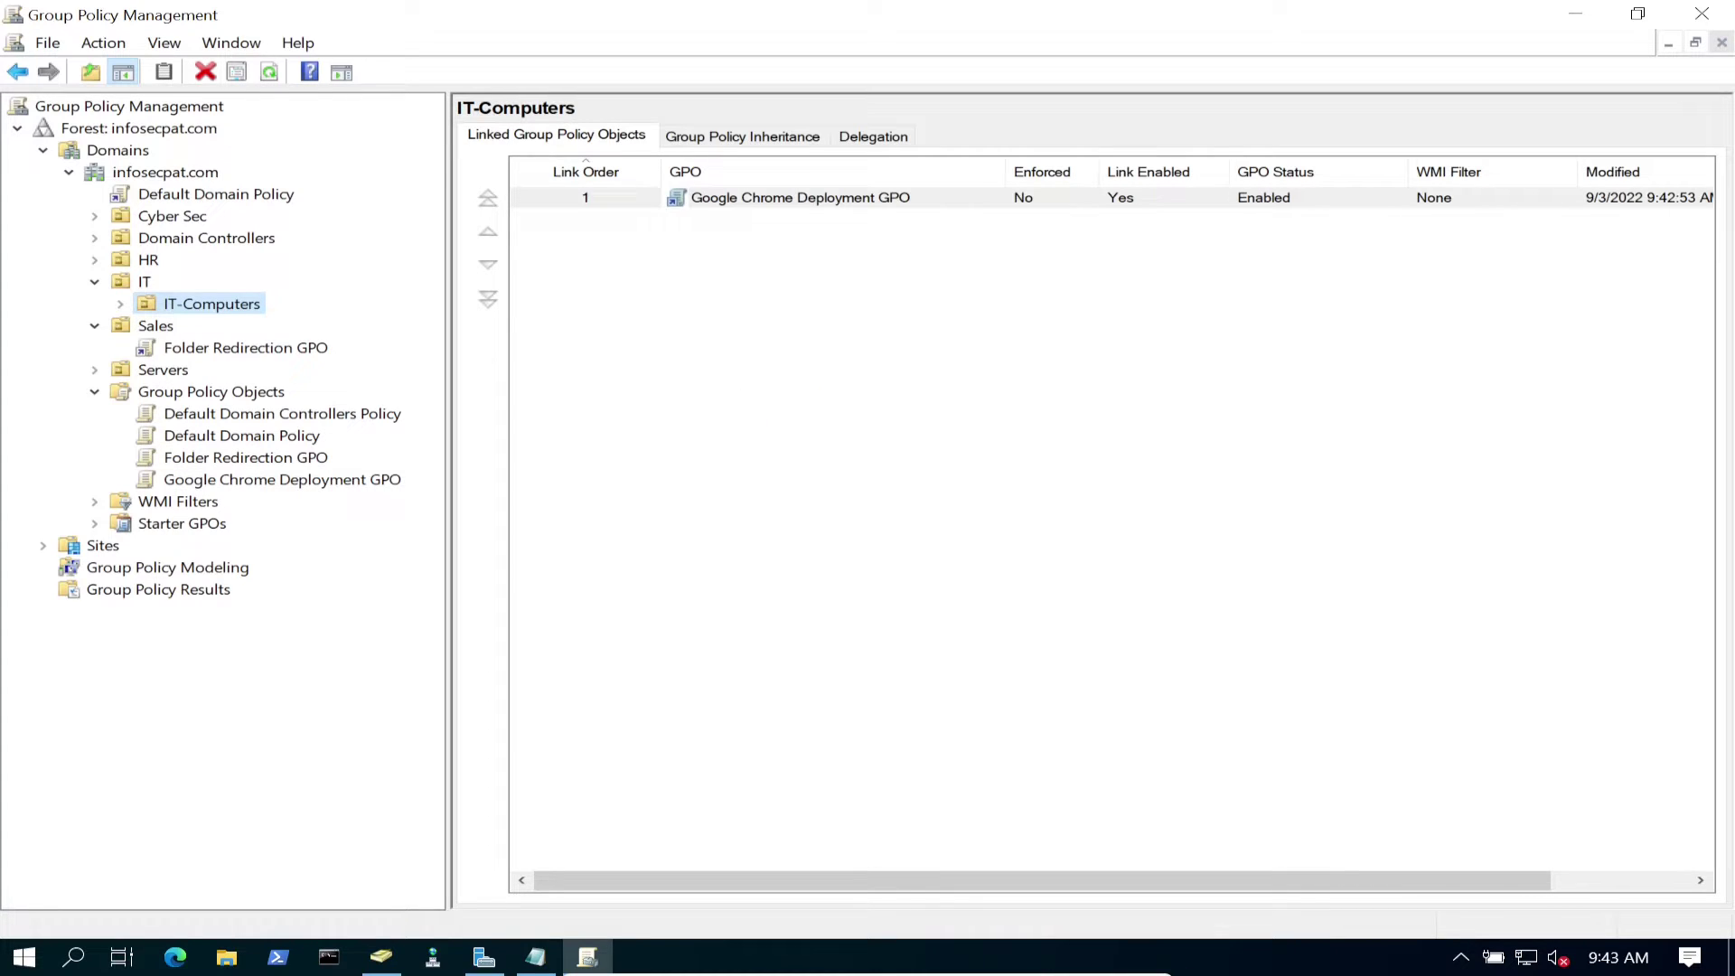
click(1575, 13)
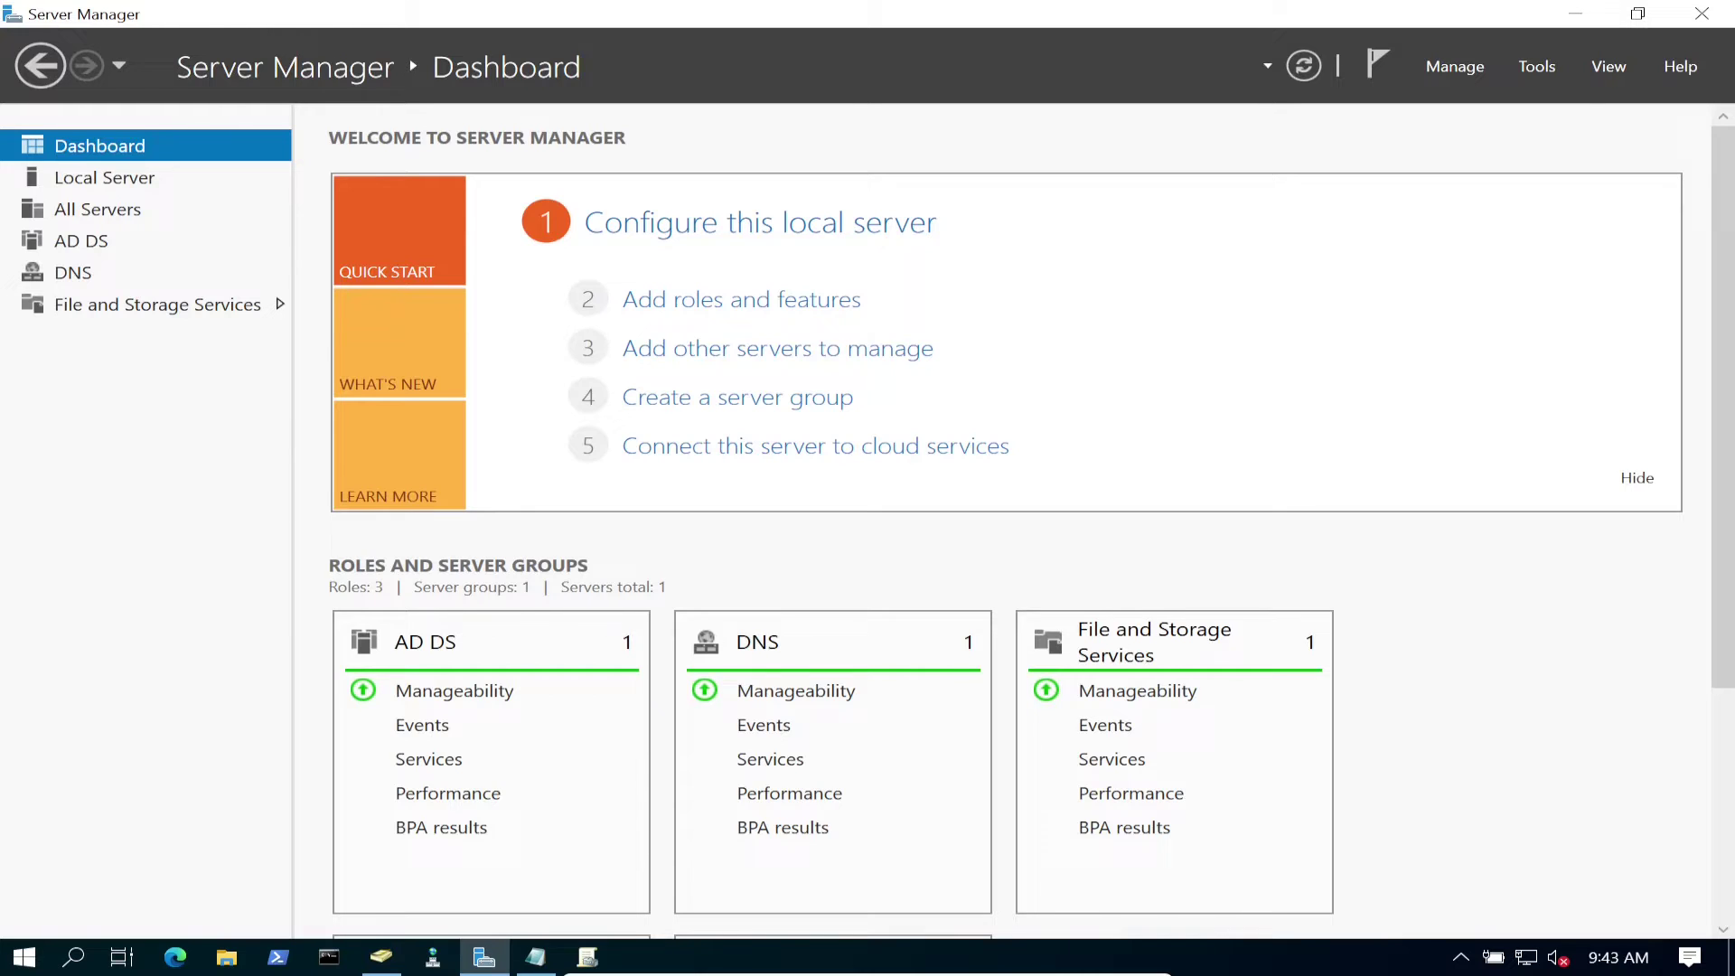
- On the Windows 11 client, run appwiz.cpl and confirm the five installed programs exclude Google Chrome
click(1575, 13)
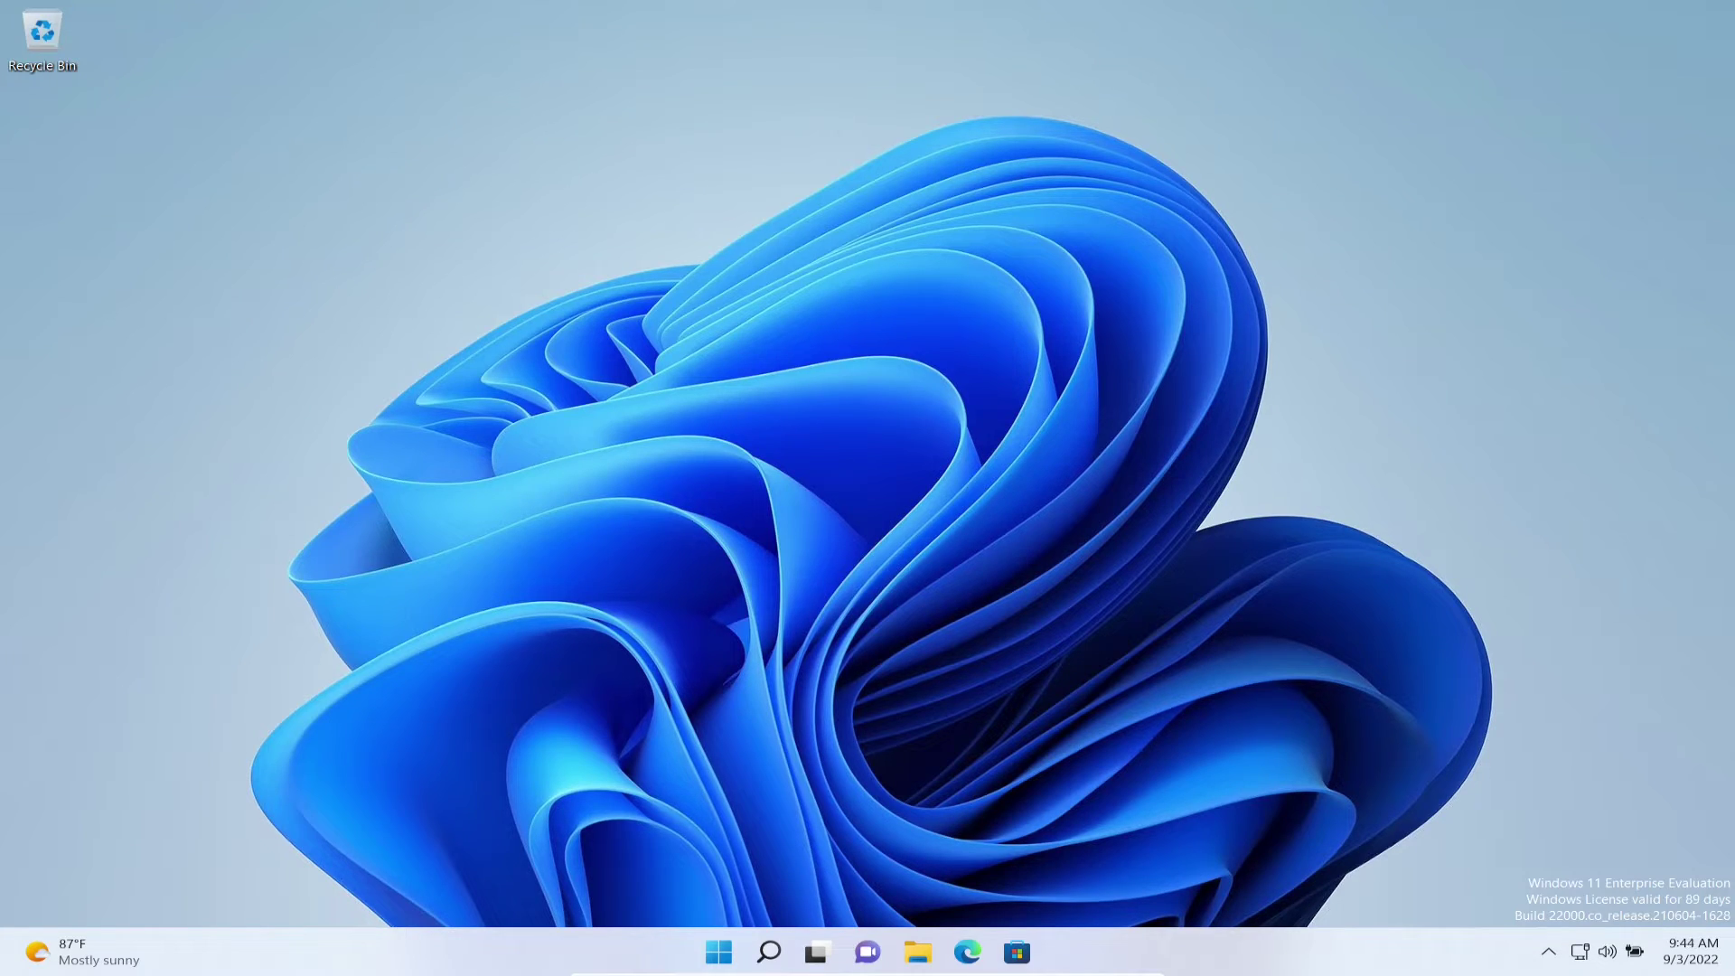
mouse_move(769, 952)
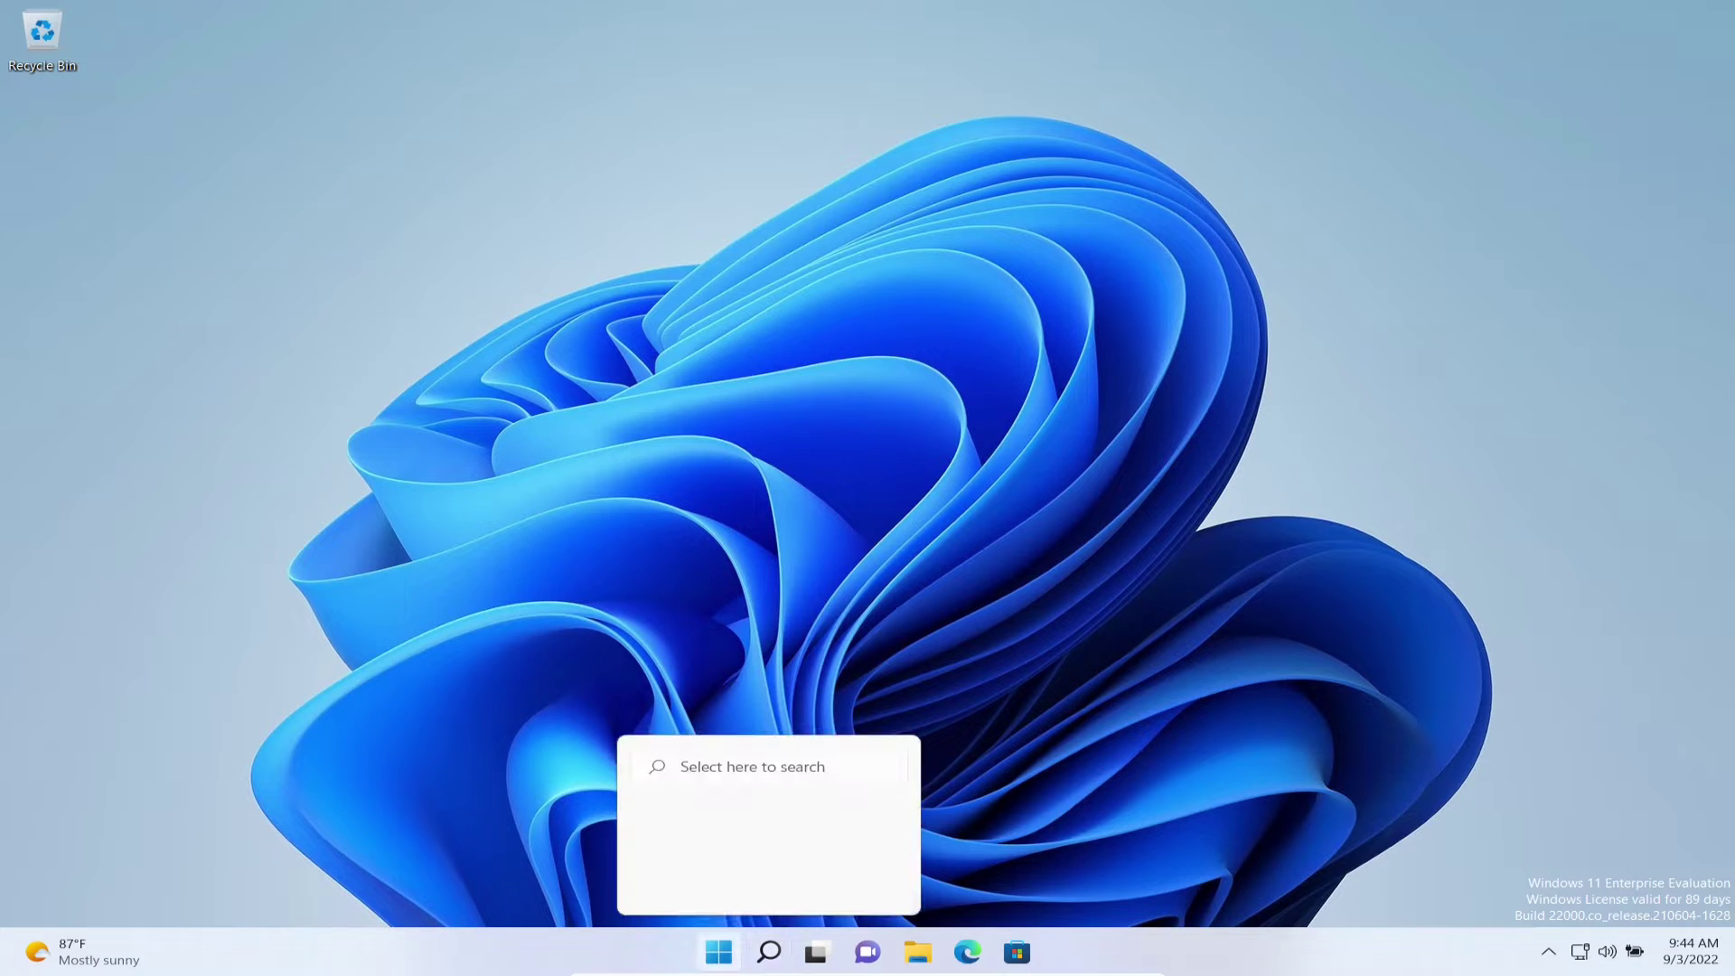
key(super+x)
key(r)
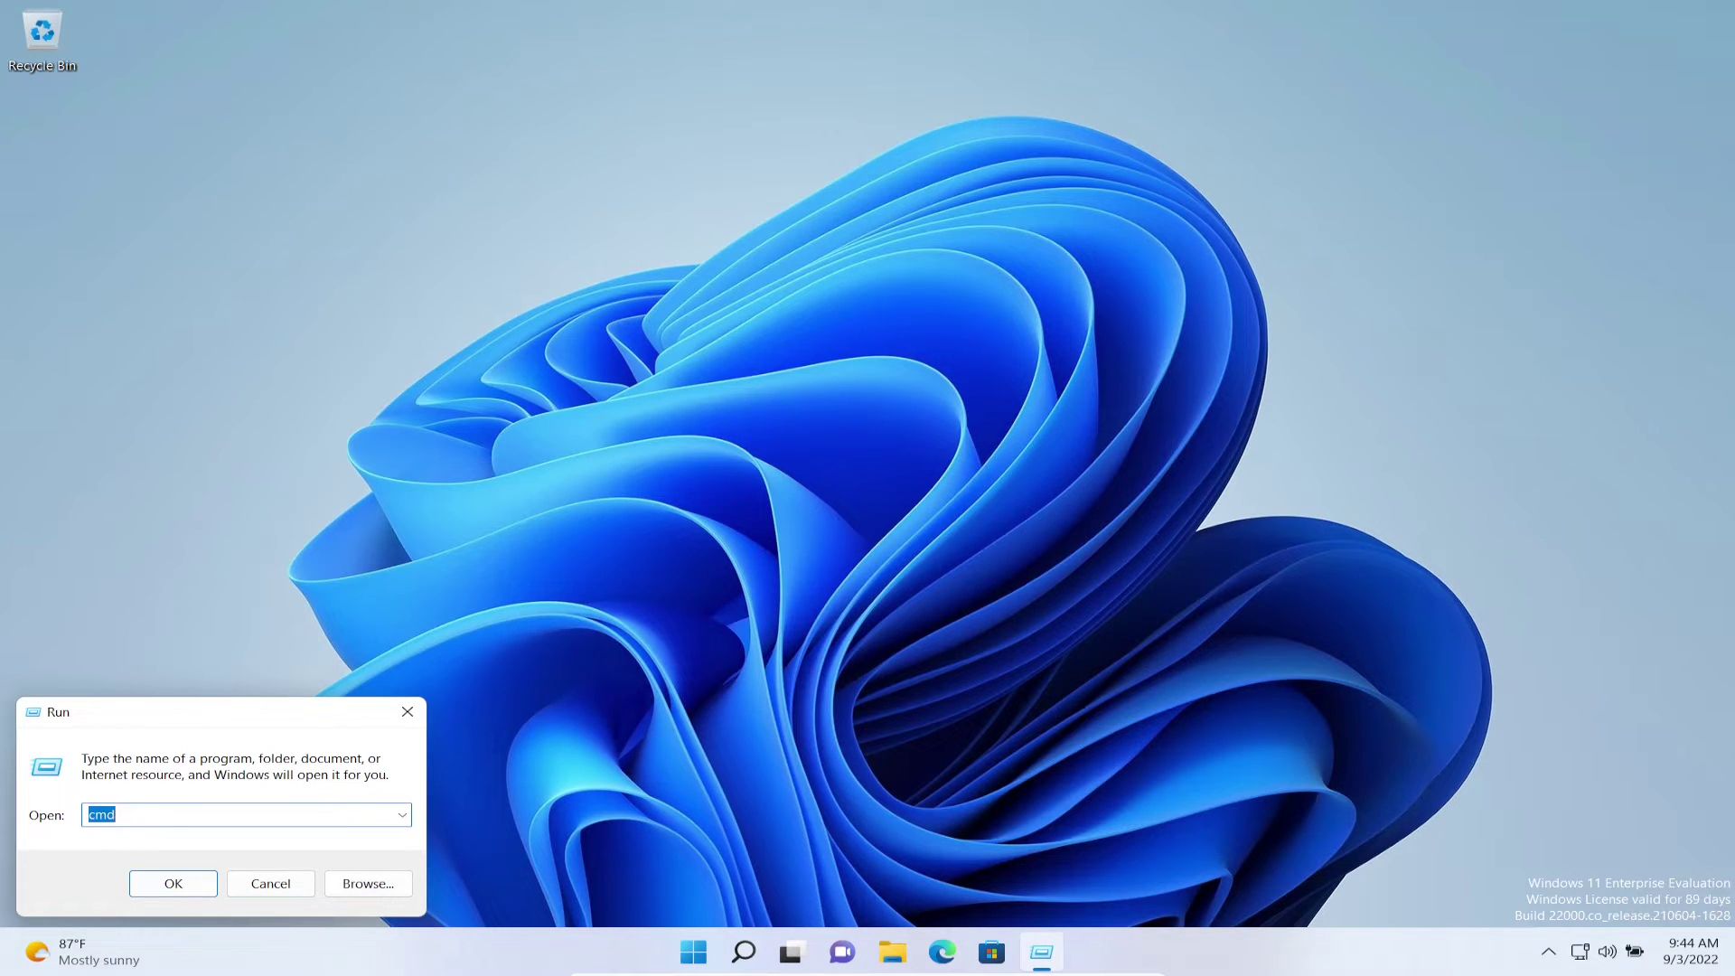
text(appwiz.cpl)
key(Return)
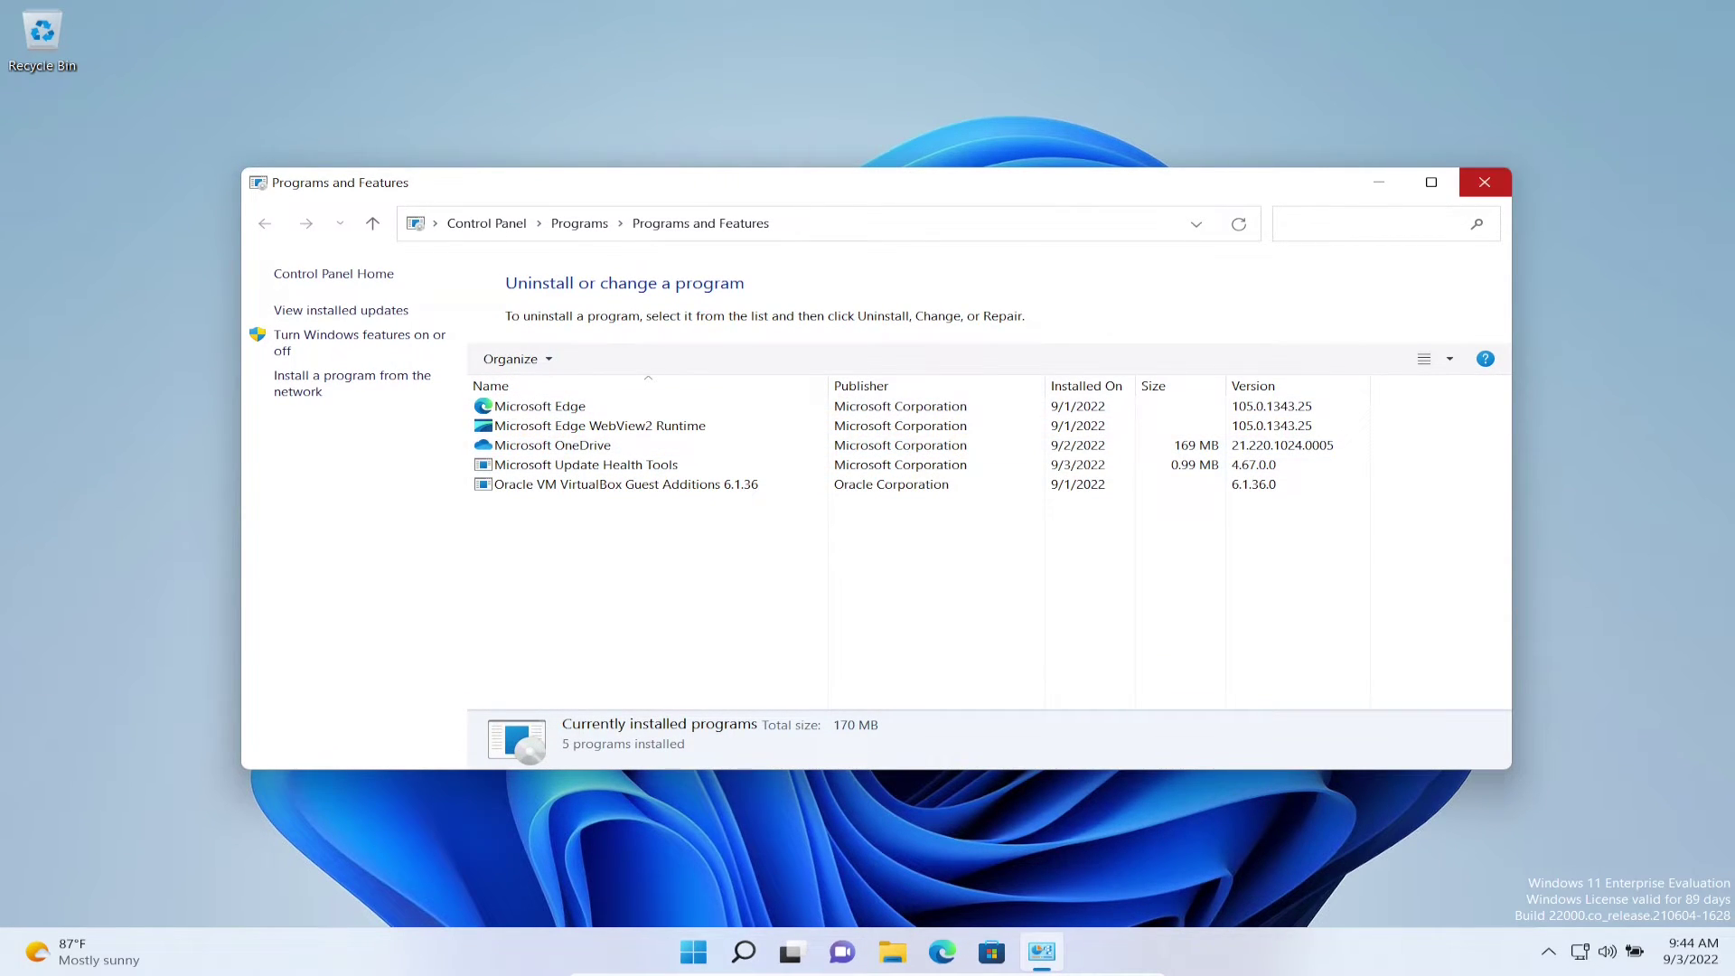
click(1484, 182)
- Launch a Command Prompt on the client with cmd from the Run dialog
key(super+x)
key(Up)
key(Up)
key(Up)
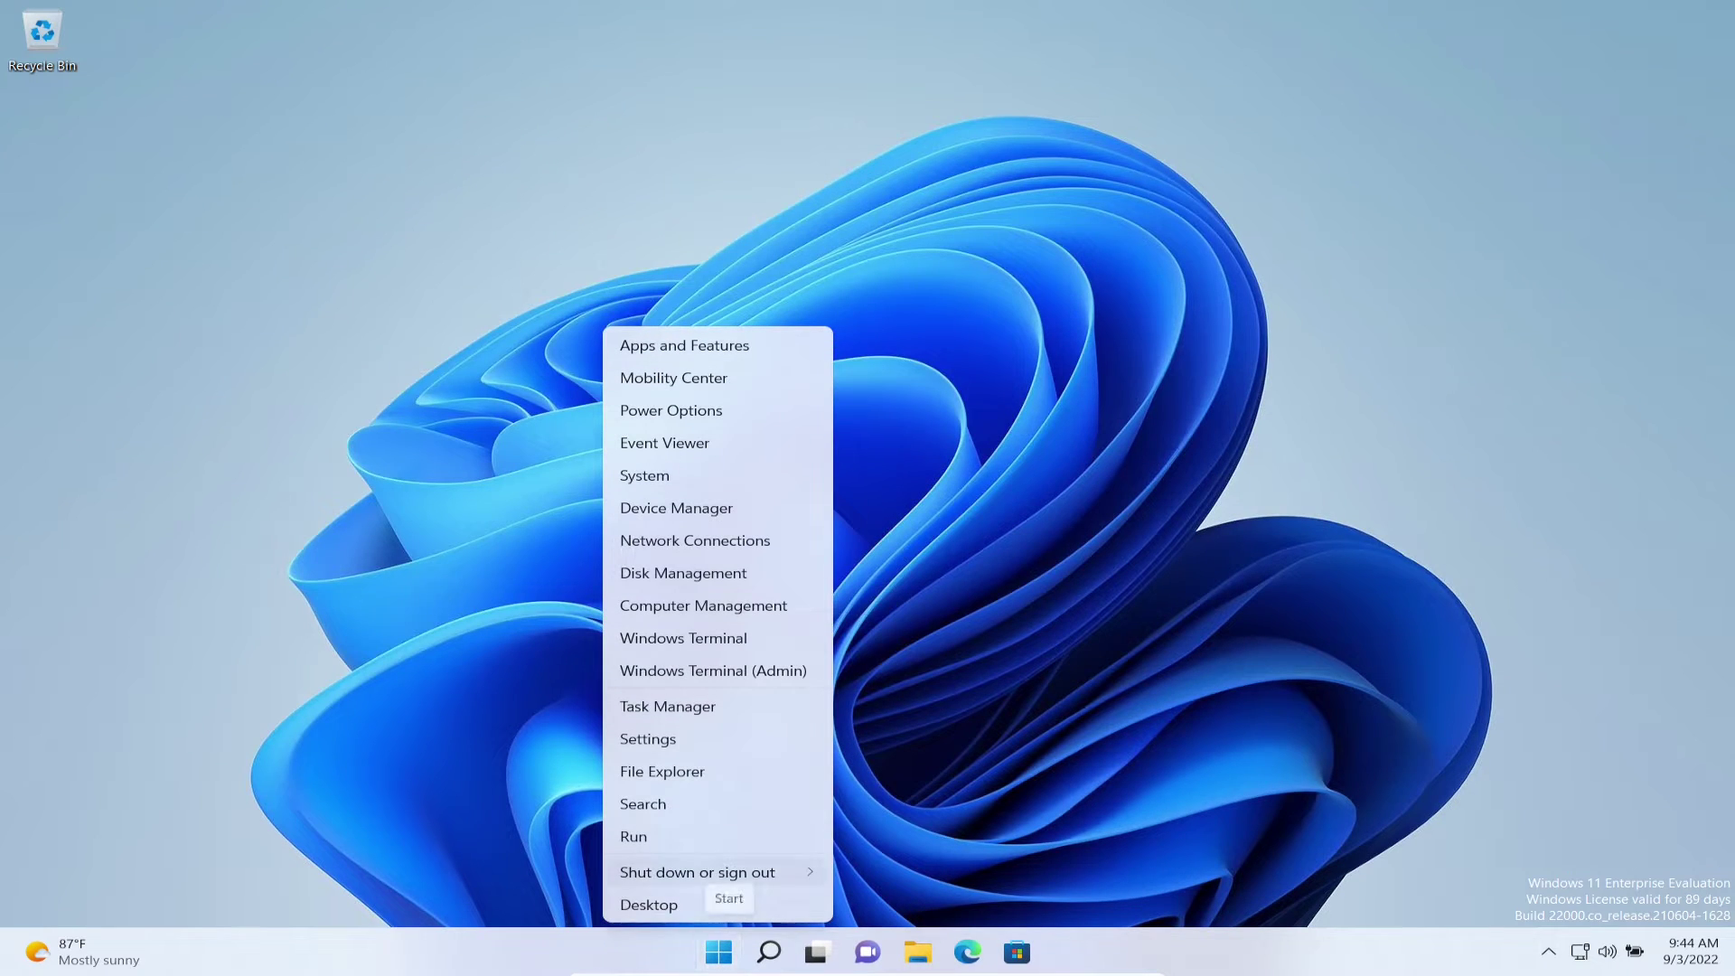
key(Return)
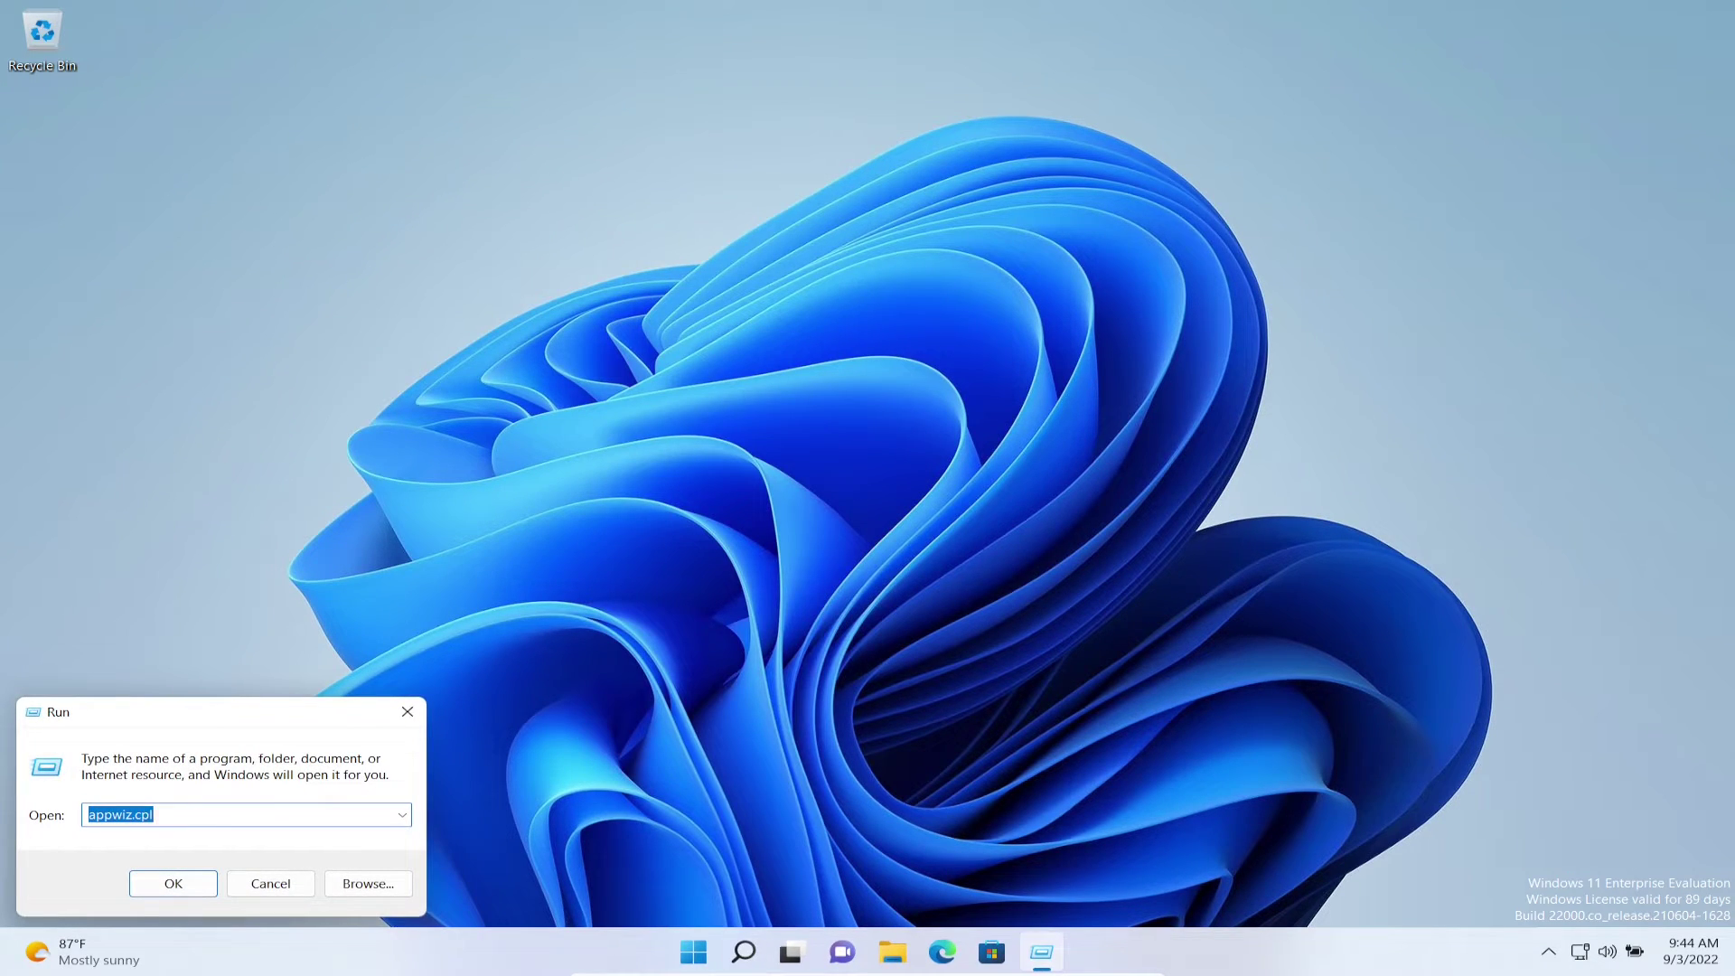
text(cmd)
key(Return)
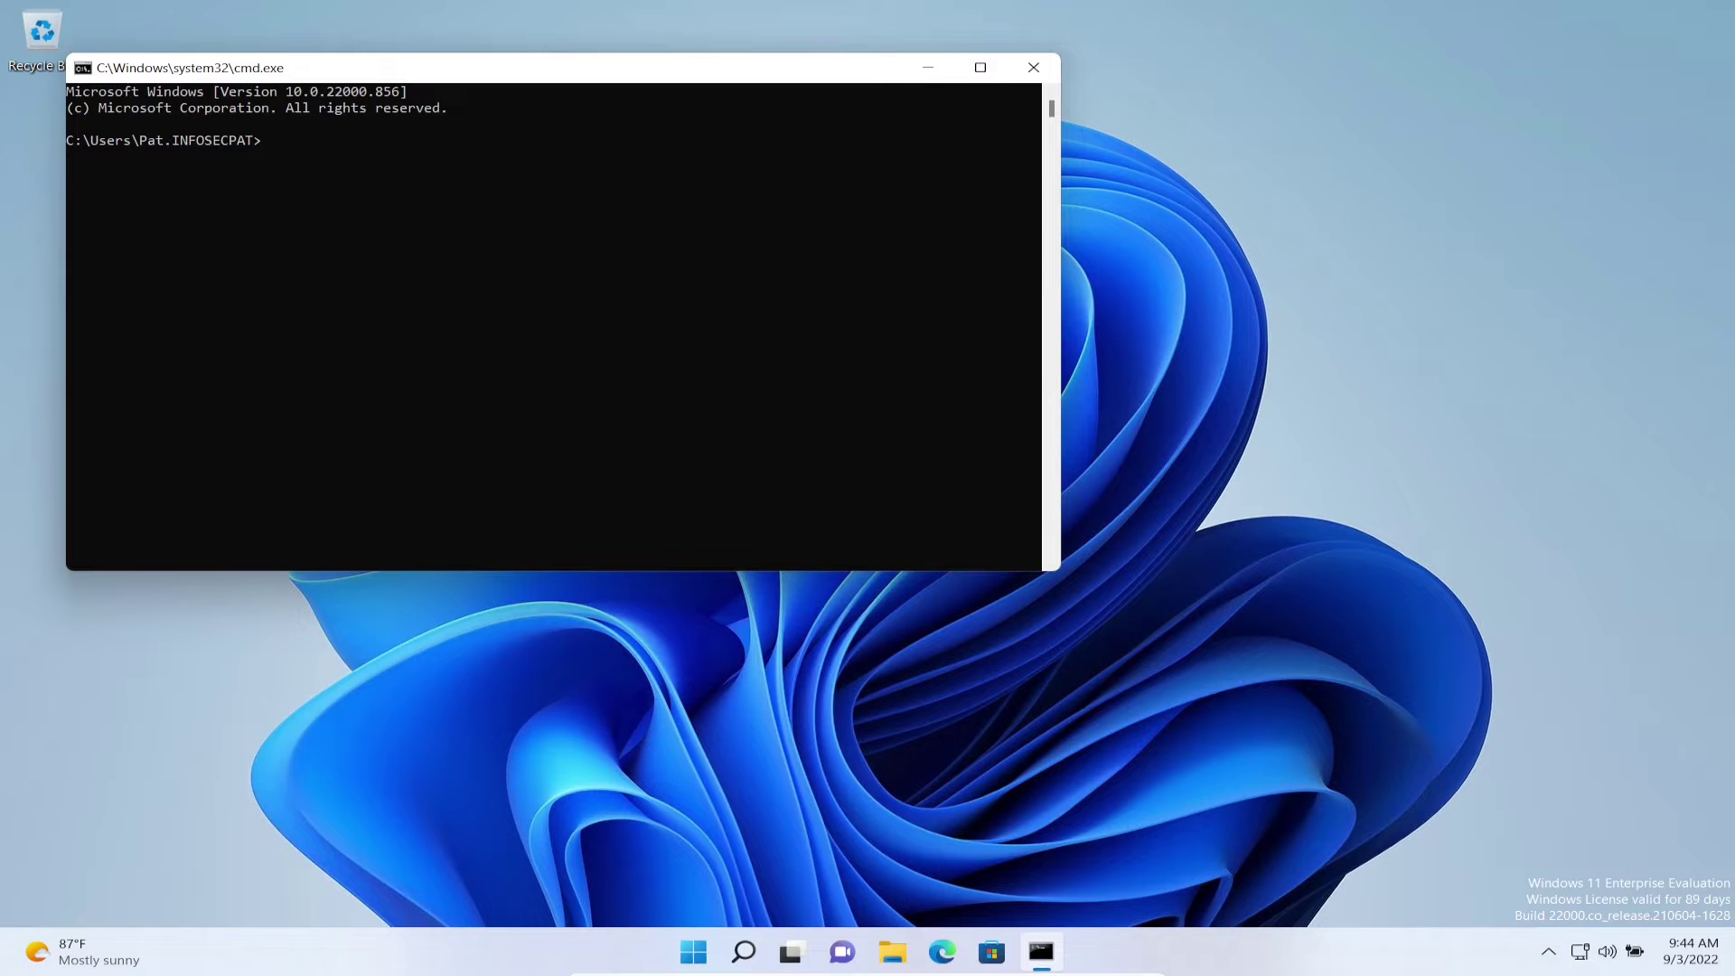
- Run gpupdate /force and answer y to restart the client
text(gpupdate /force)
key(Return)
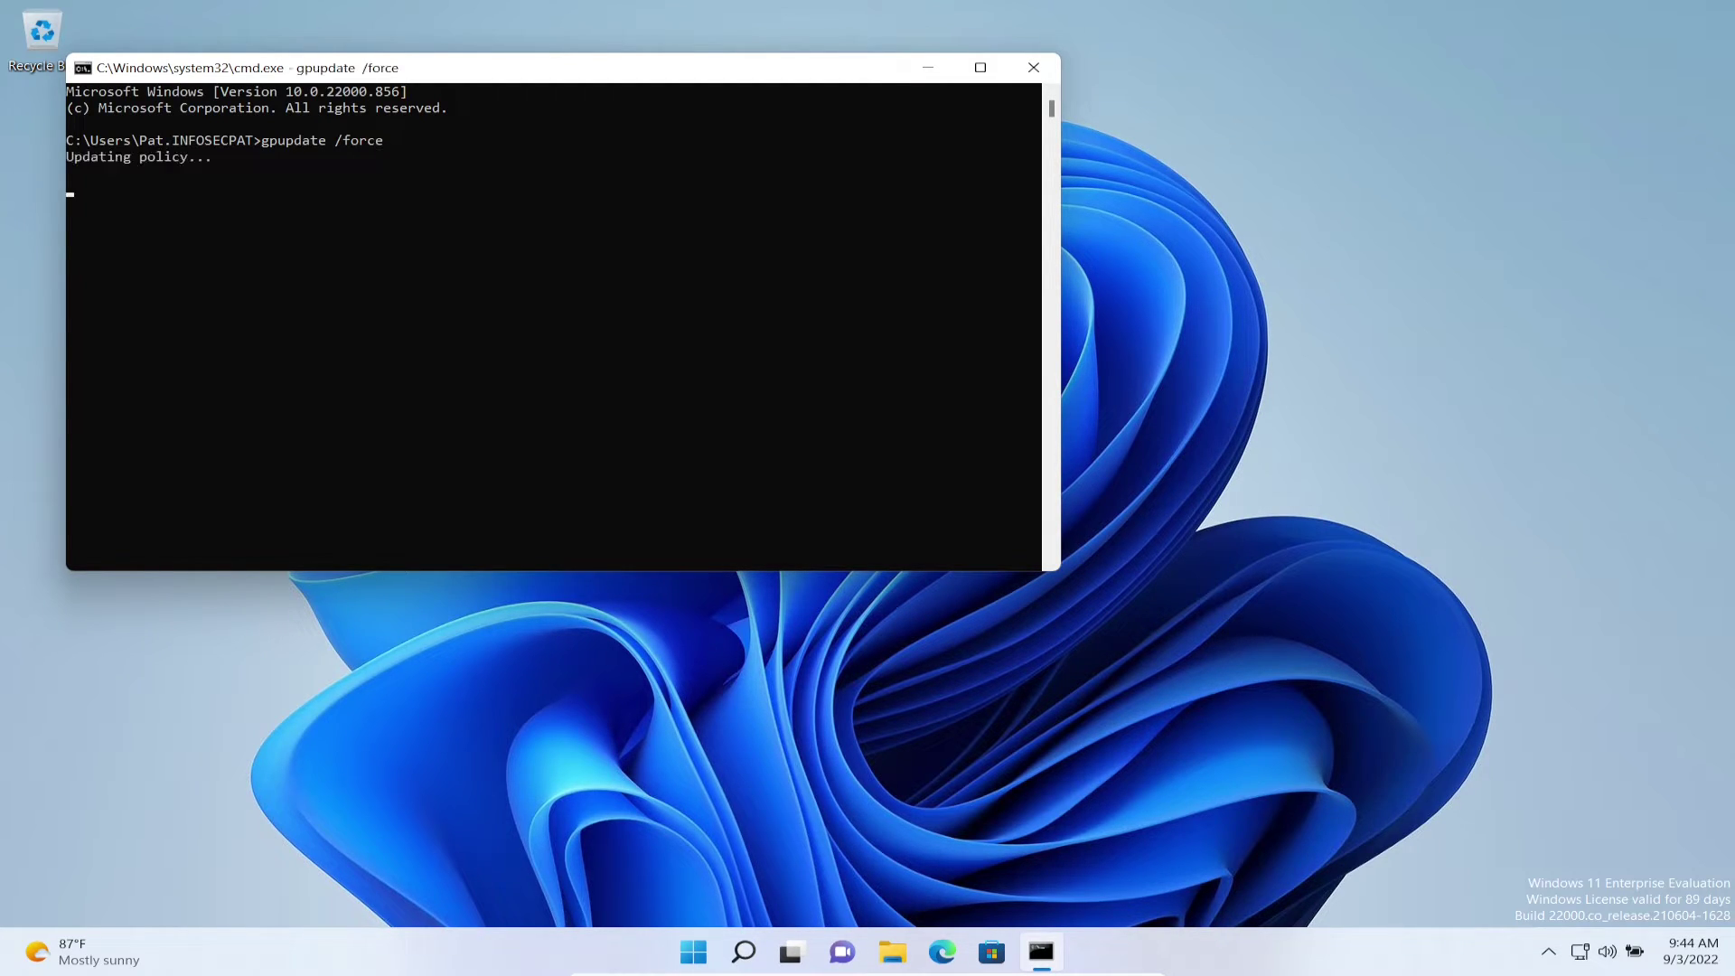
scroll(554, 326, up, 6)
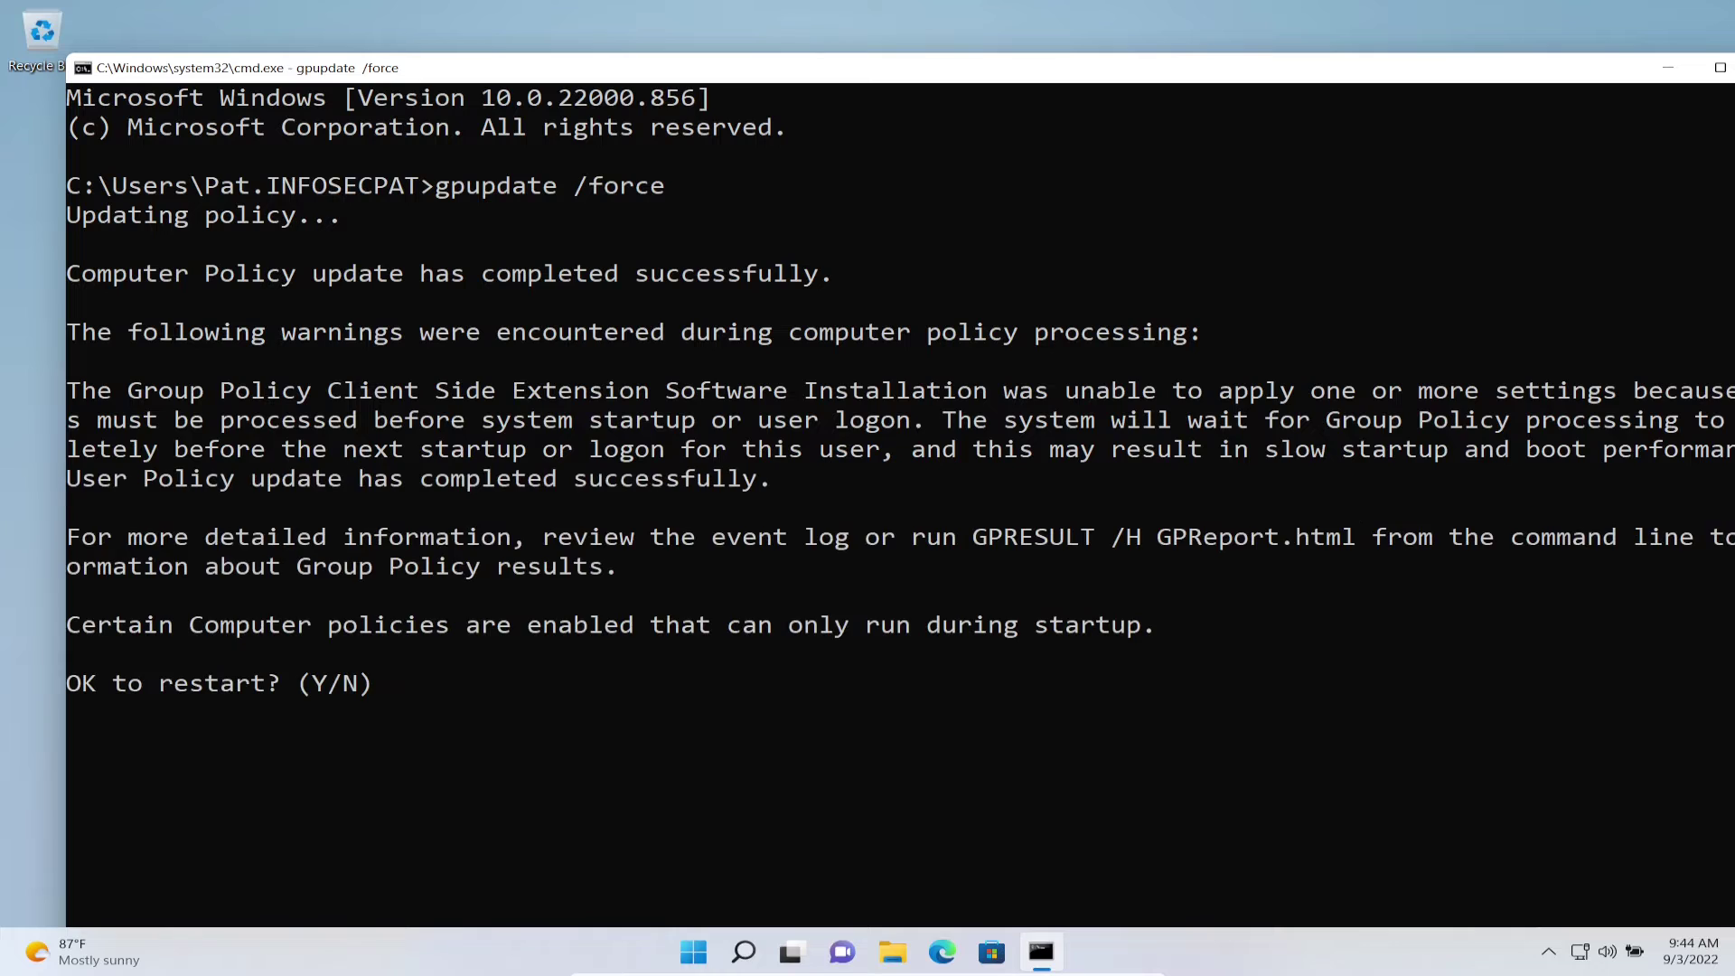
text(y)
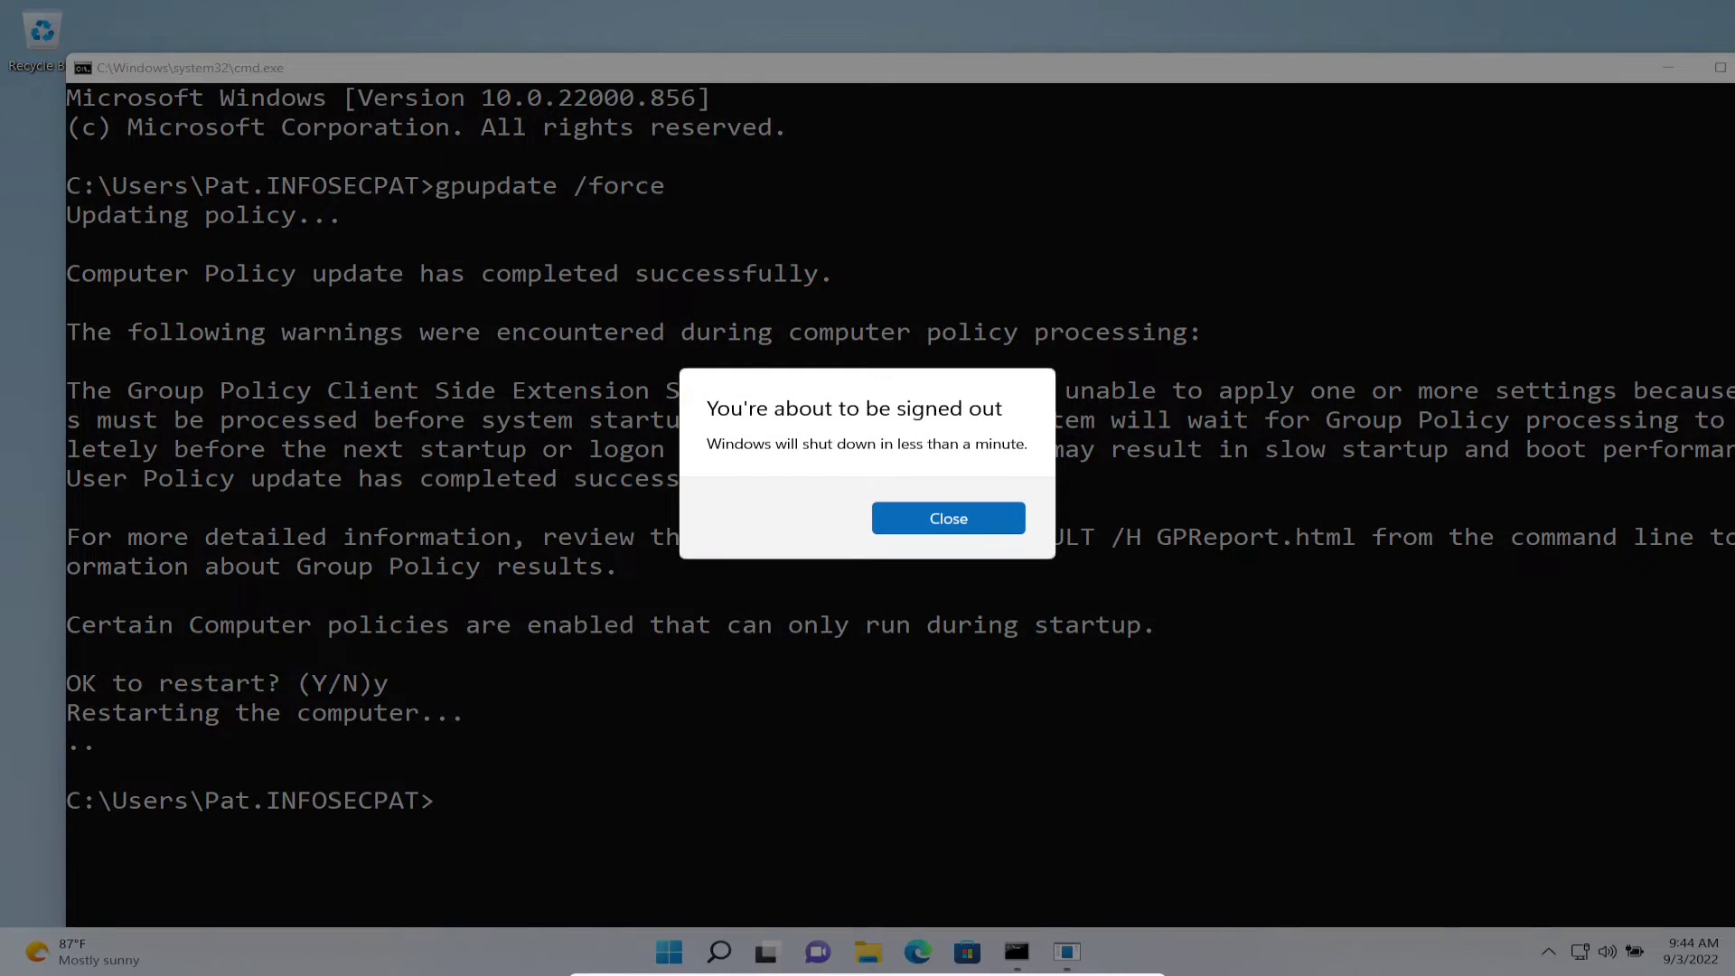
- Bring up the Start button's Shut down or sign out options while the client reboots
right_click(691, 951)
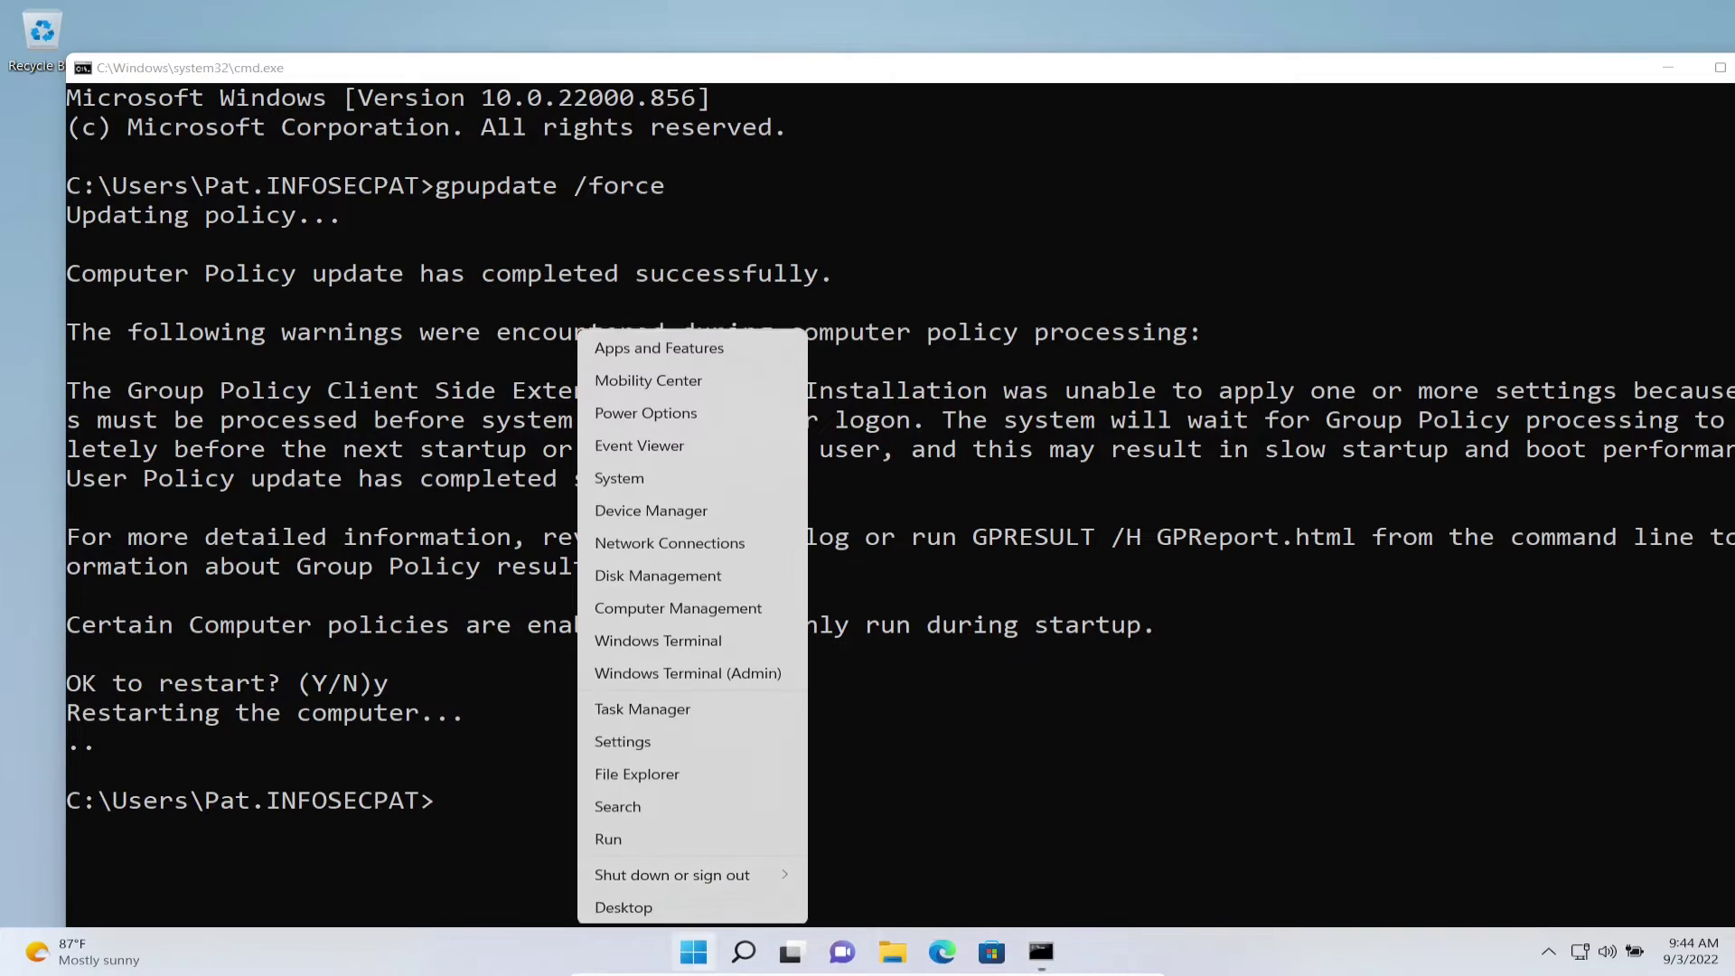
mouse_move(695, 872)
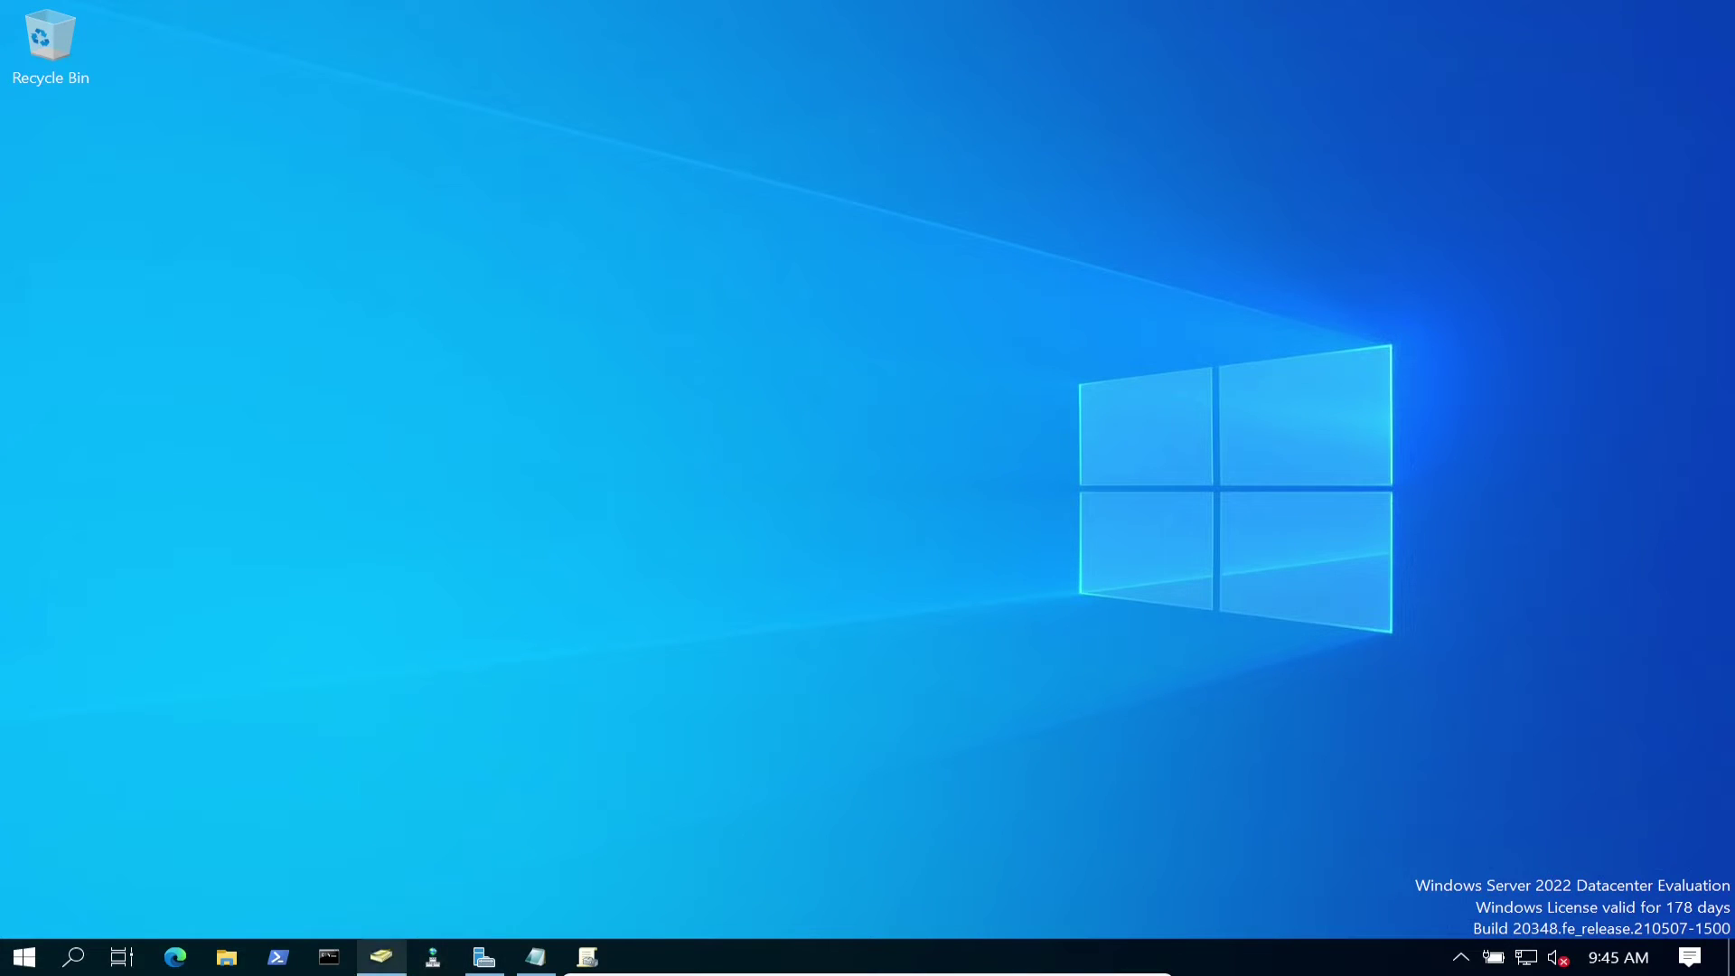
click(328, 957)
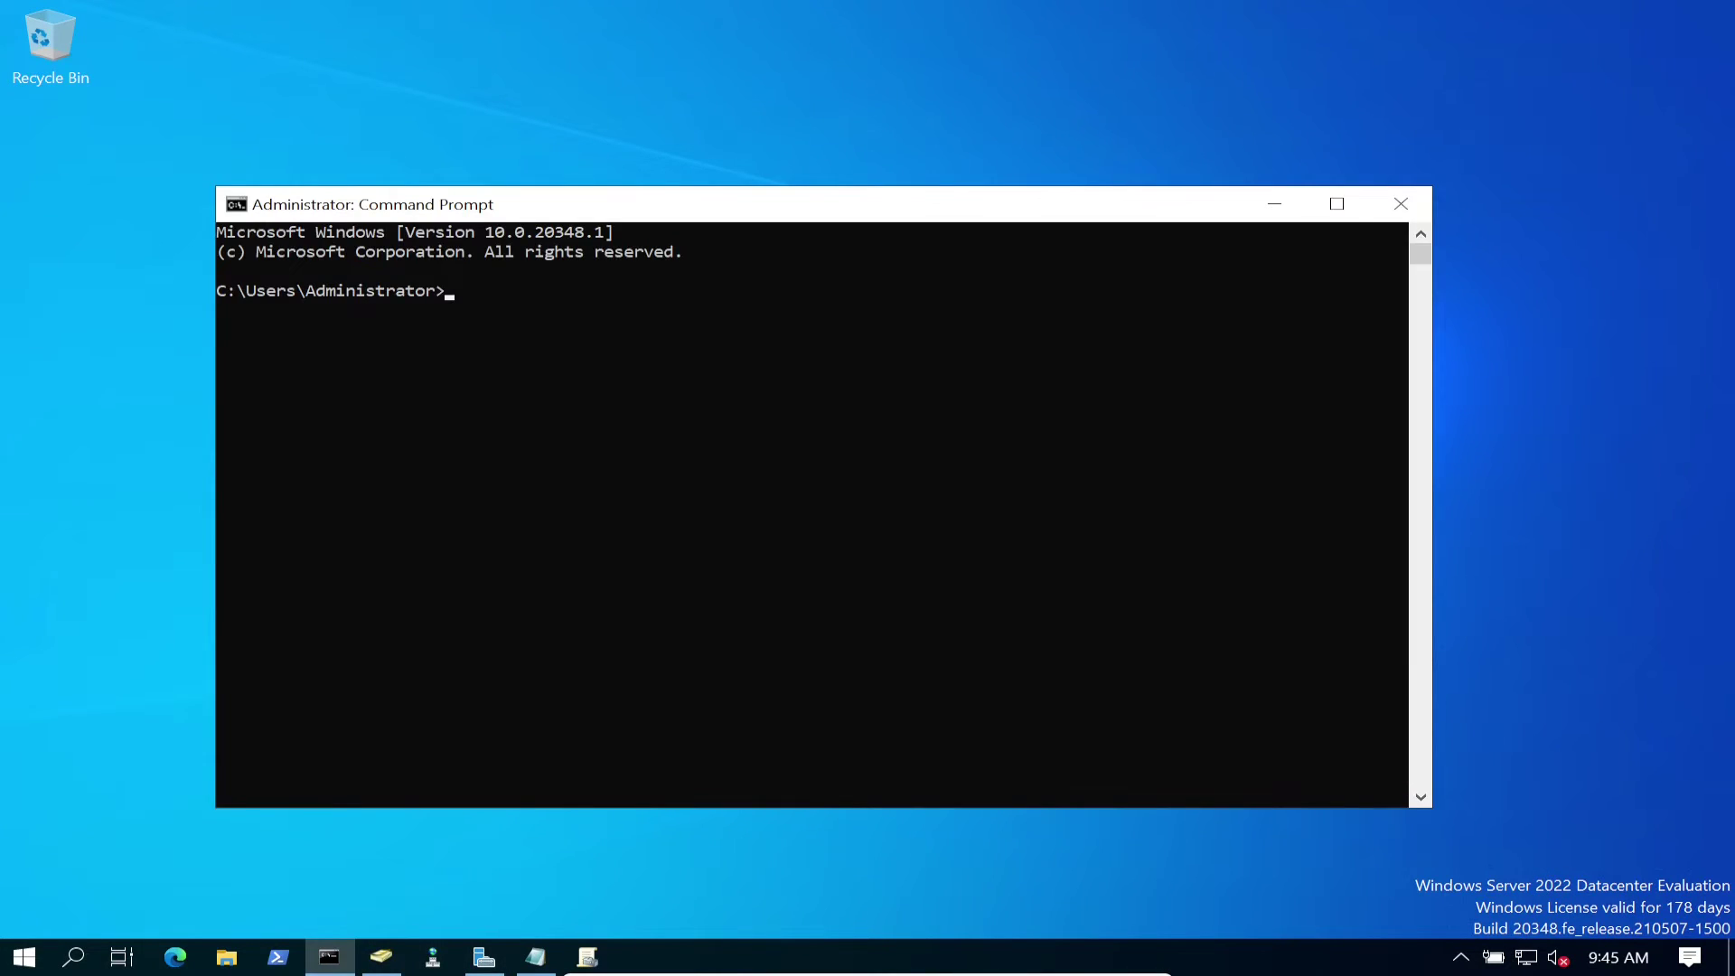
drag(723, 524, 732, 543)
click(886, 486)
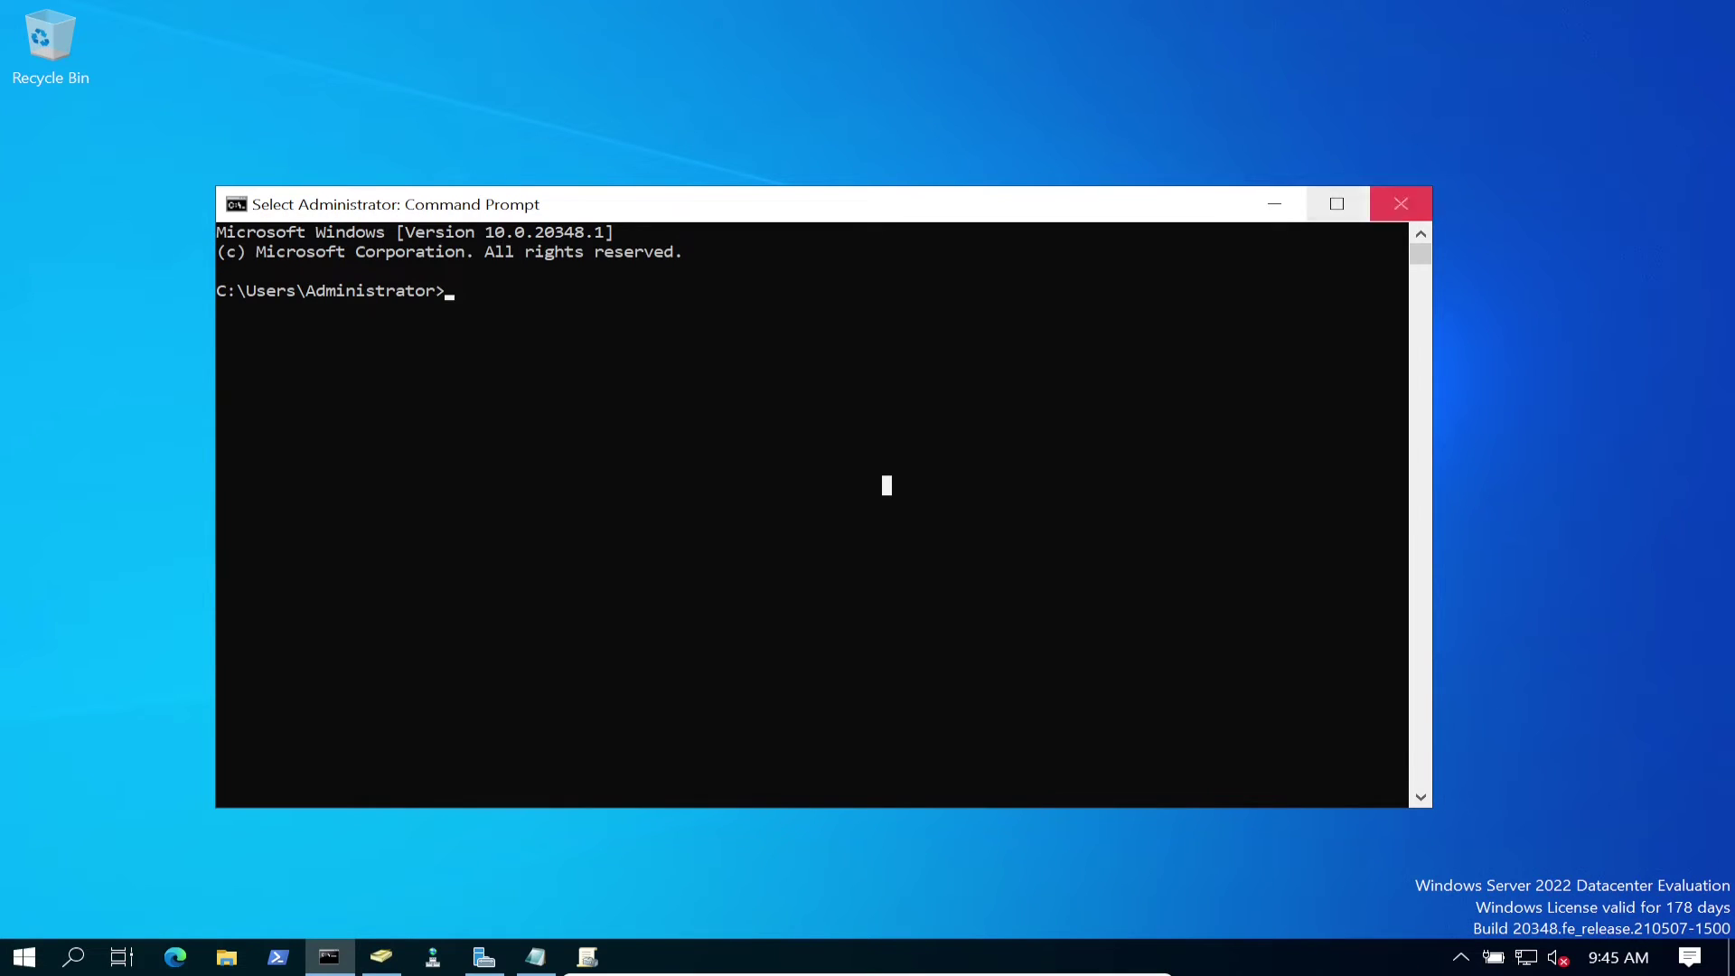
click(1401, 204)
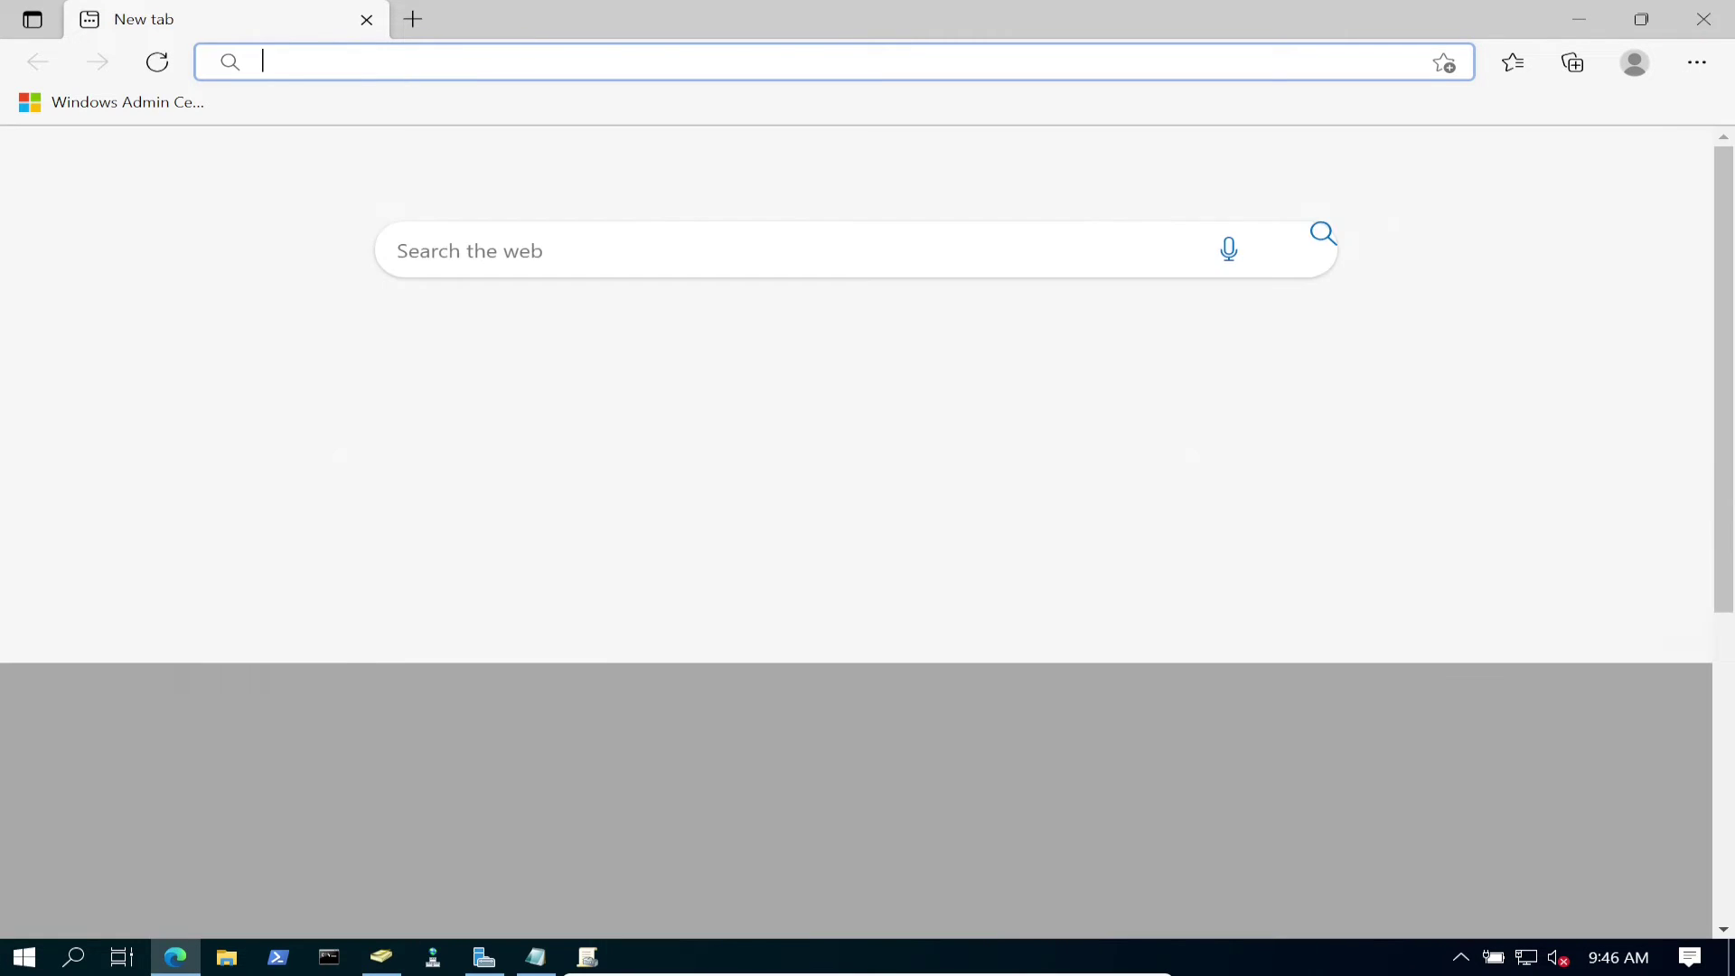
key(alt+F4)
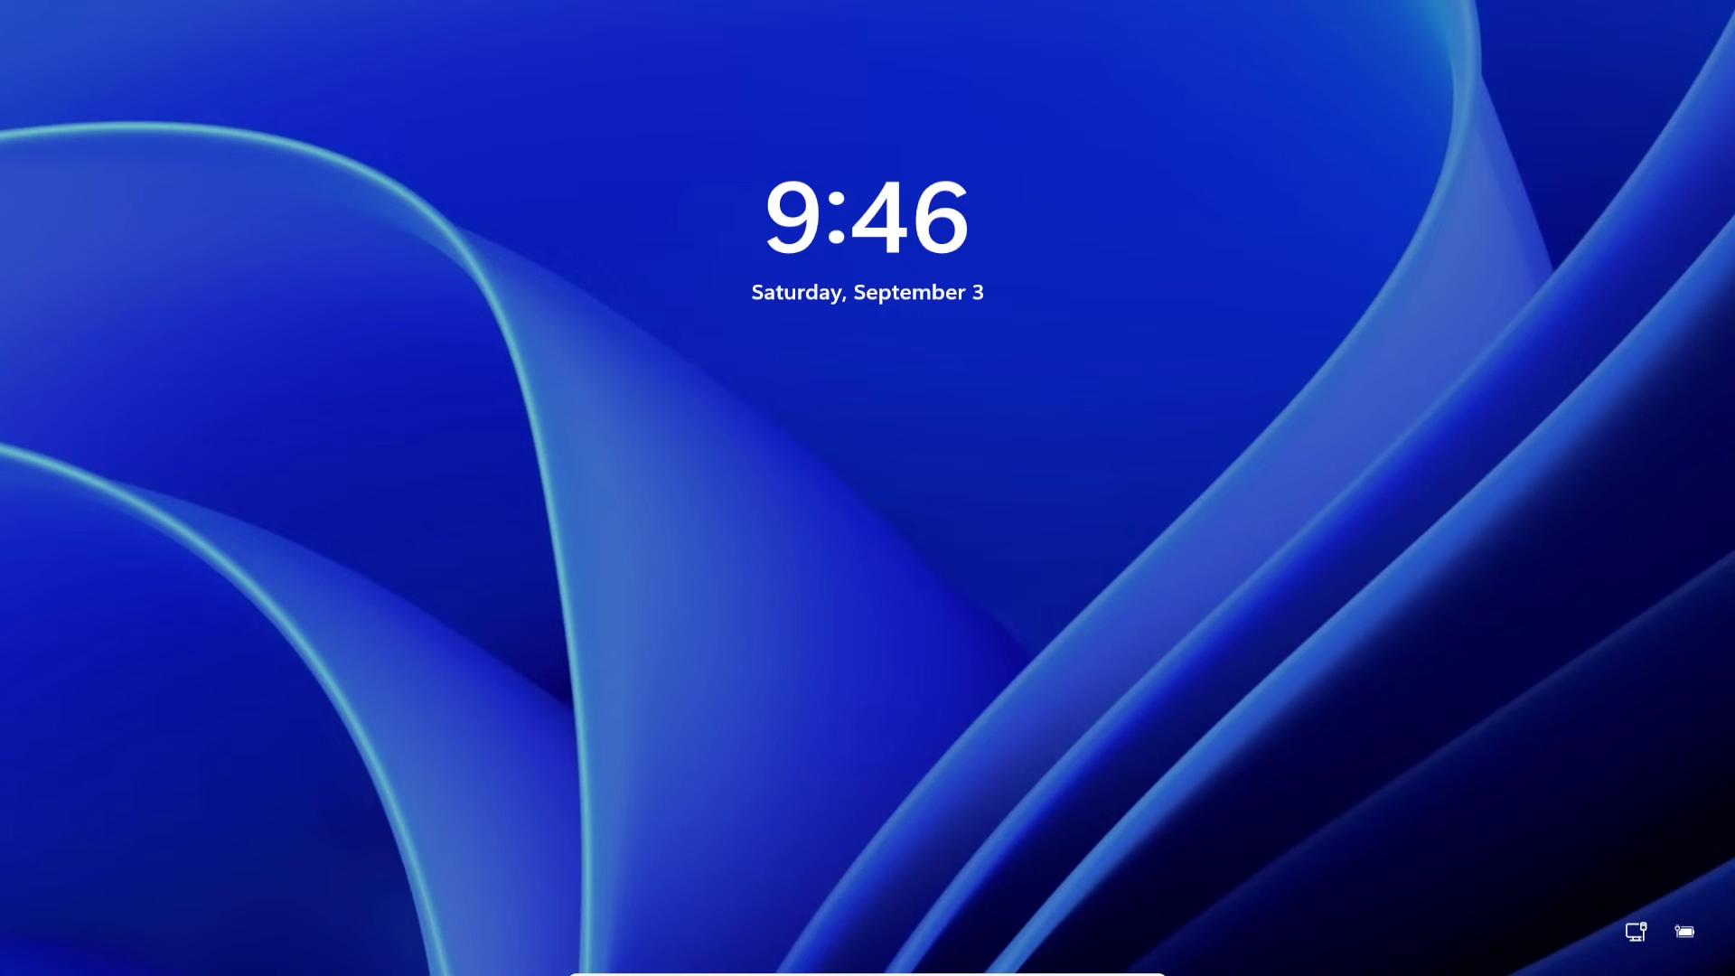
- Sign back in to the Windows 11 client with the account password and reposition the new Google Chrome desktop shortcut
key(space)
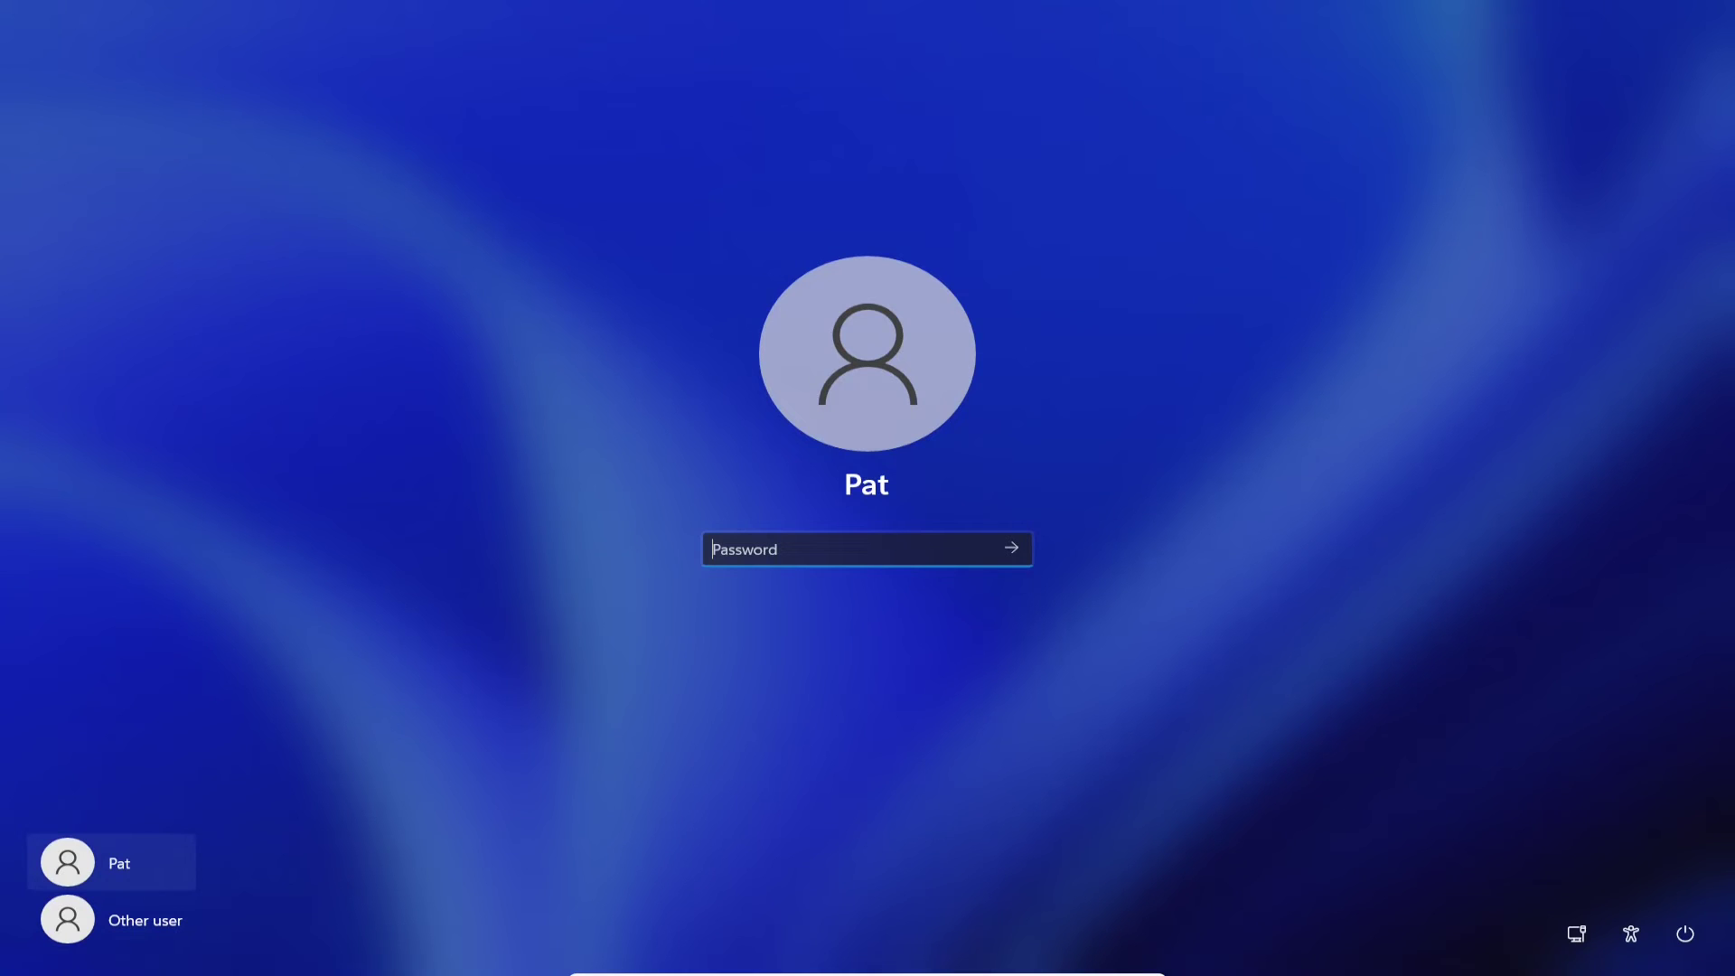
text(•••••••••••••)
key(Return)
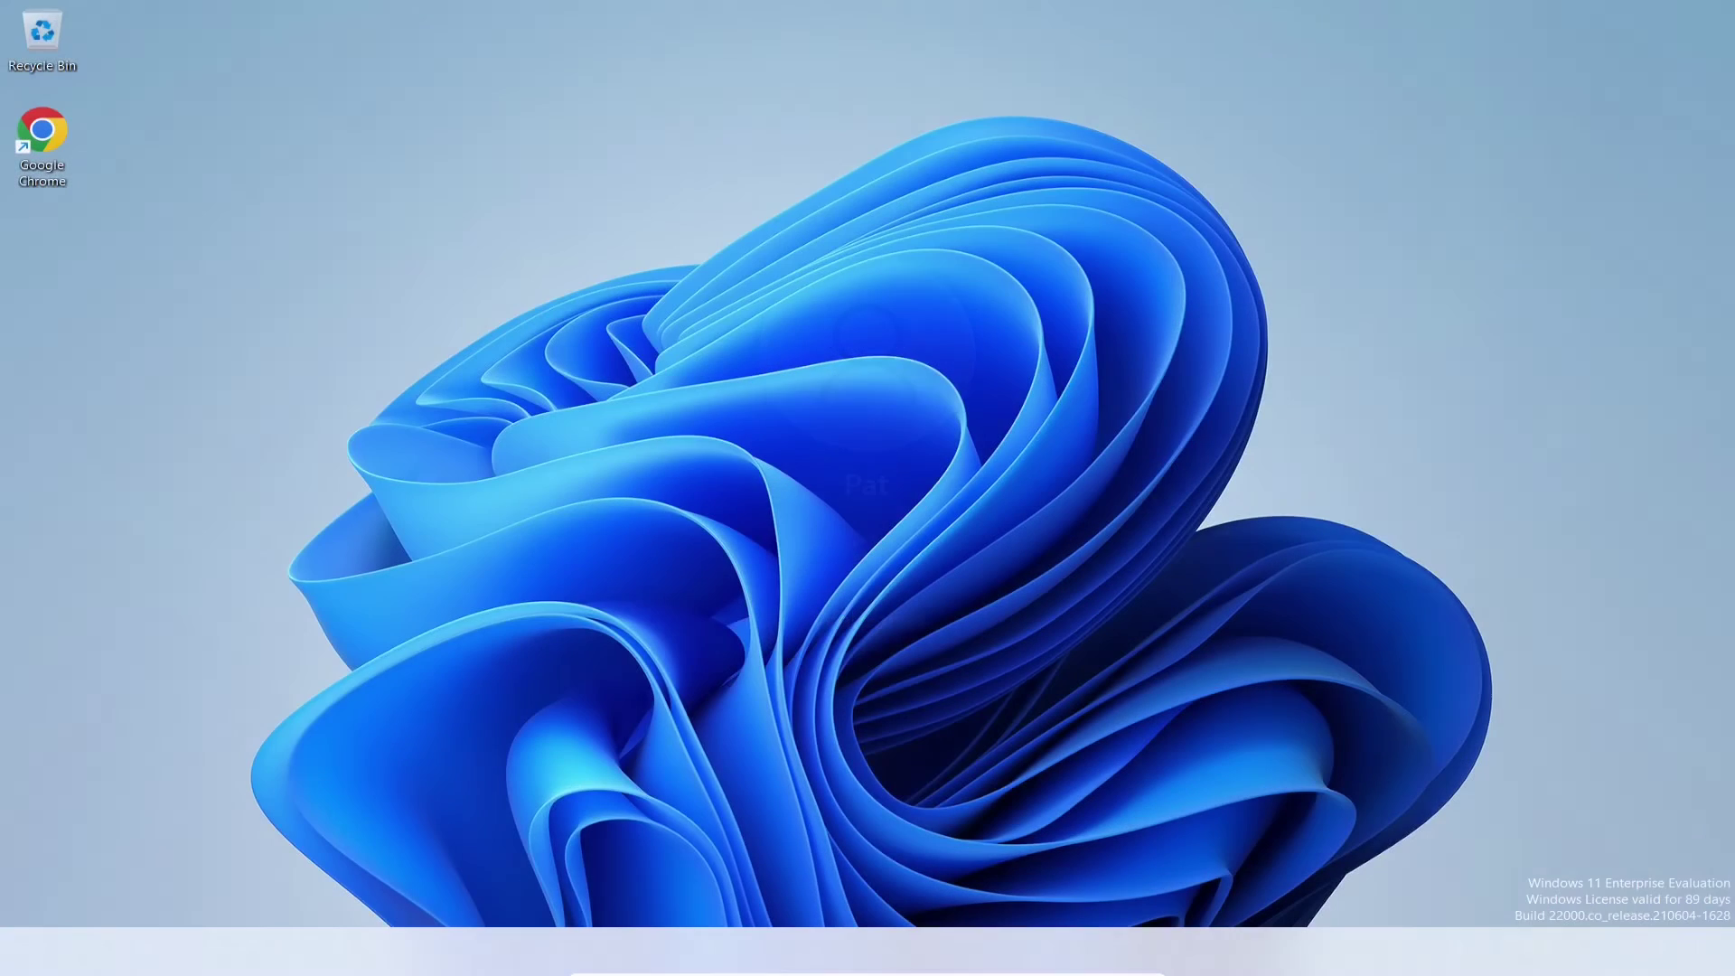
drag(43, 136, 131, 140)
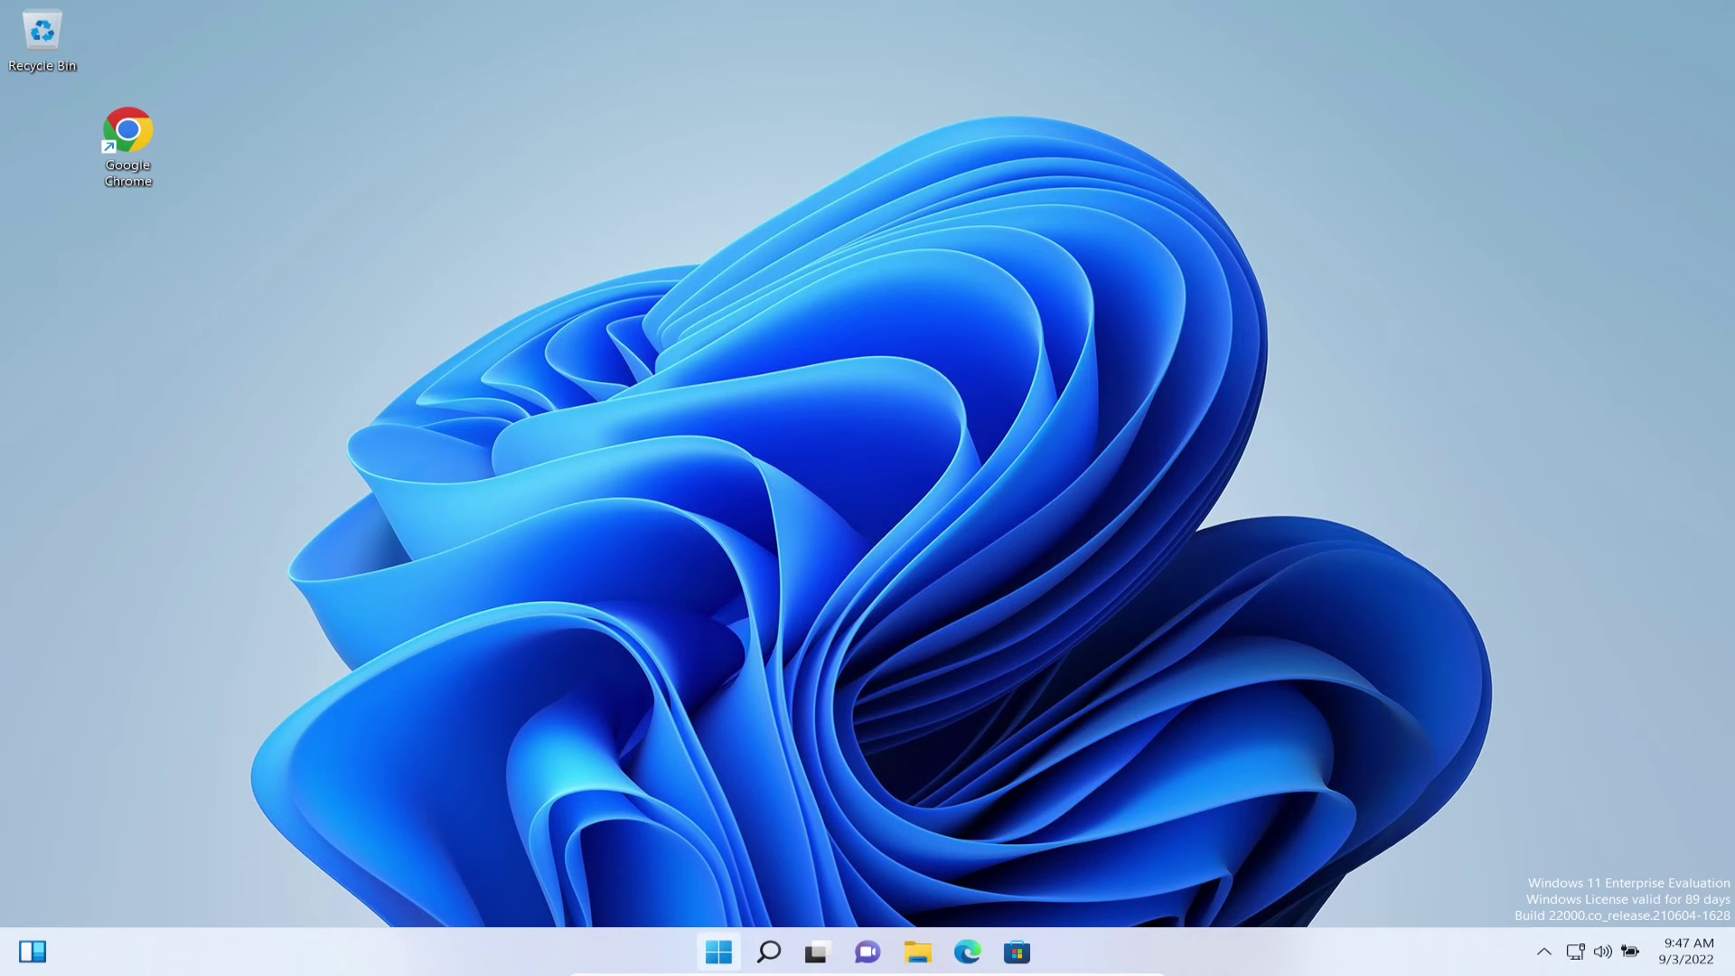
right_click(719, 951)
- Reopen appwiz.cpl from Run history and select Google Chrome 105.0.5195.102 among six installed programs
click(669, 837)
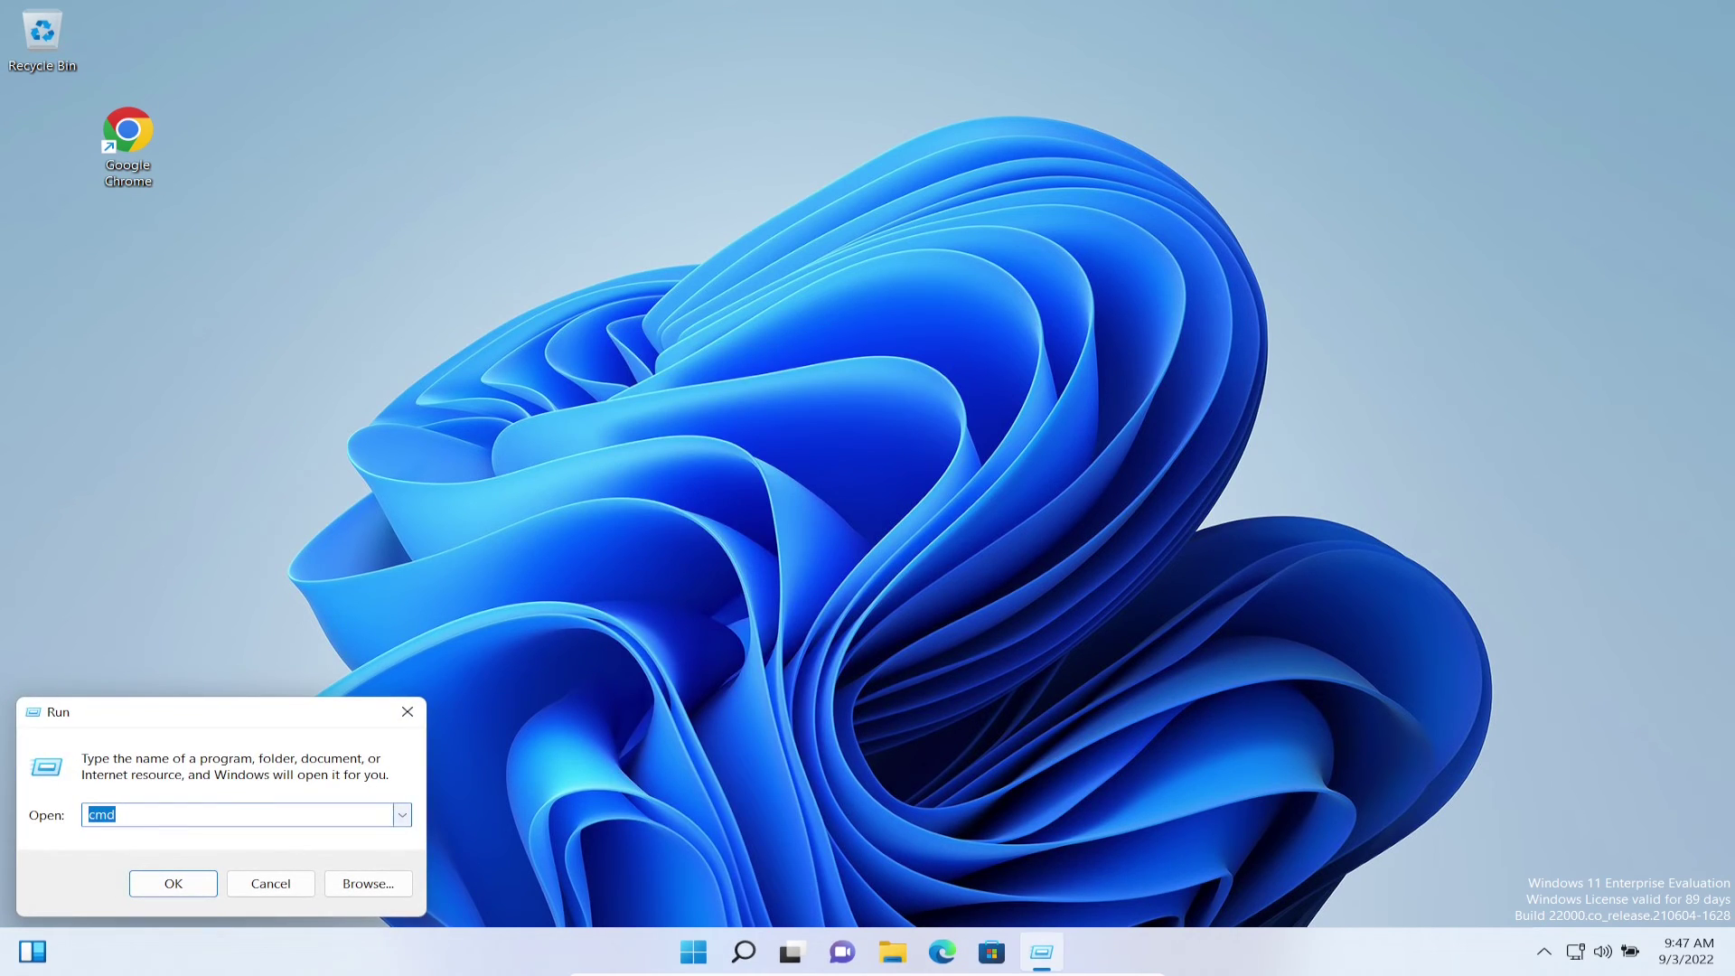
click(402, 815)
click(217, 853)
key(Return)
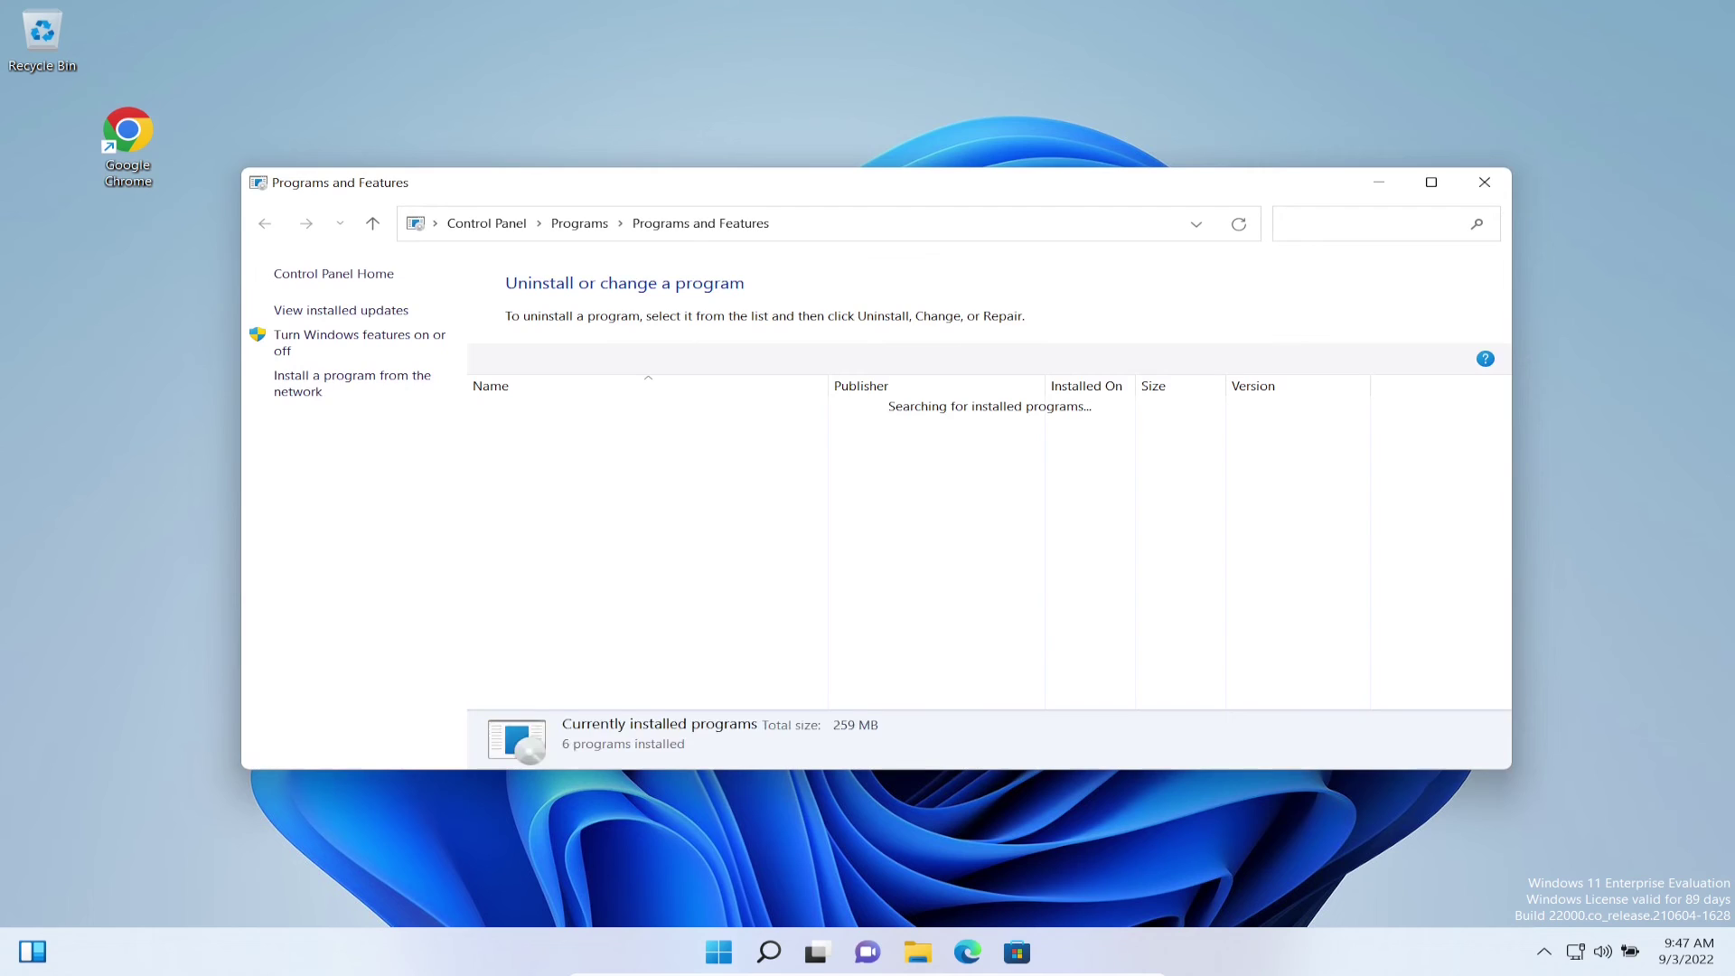
click(543, 407)
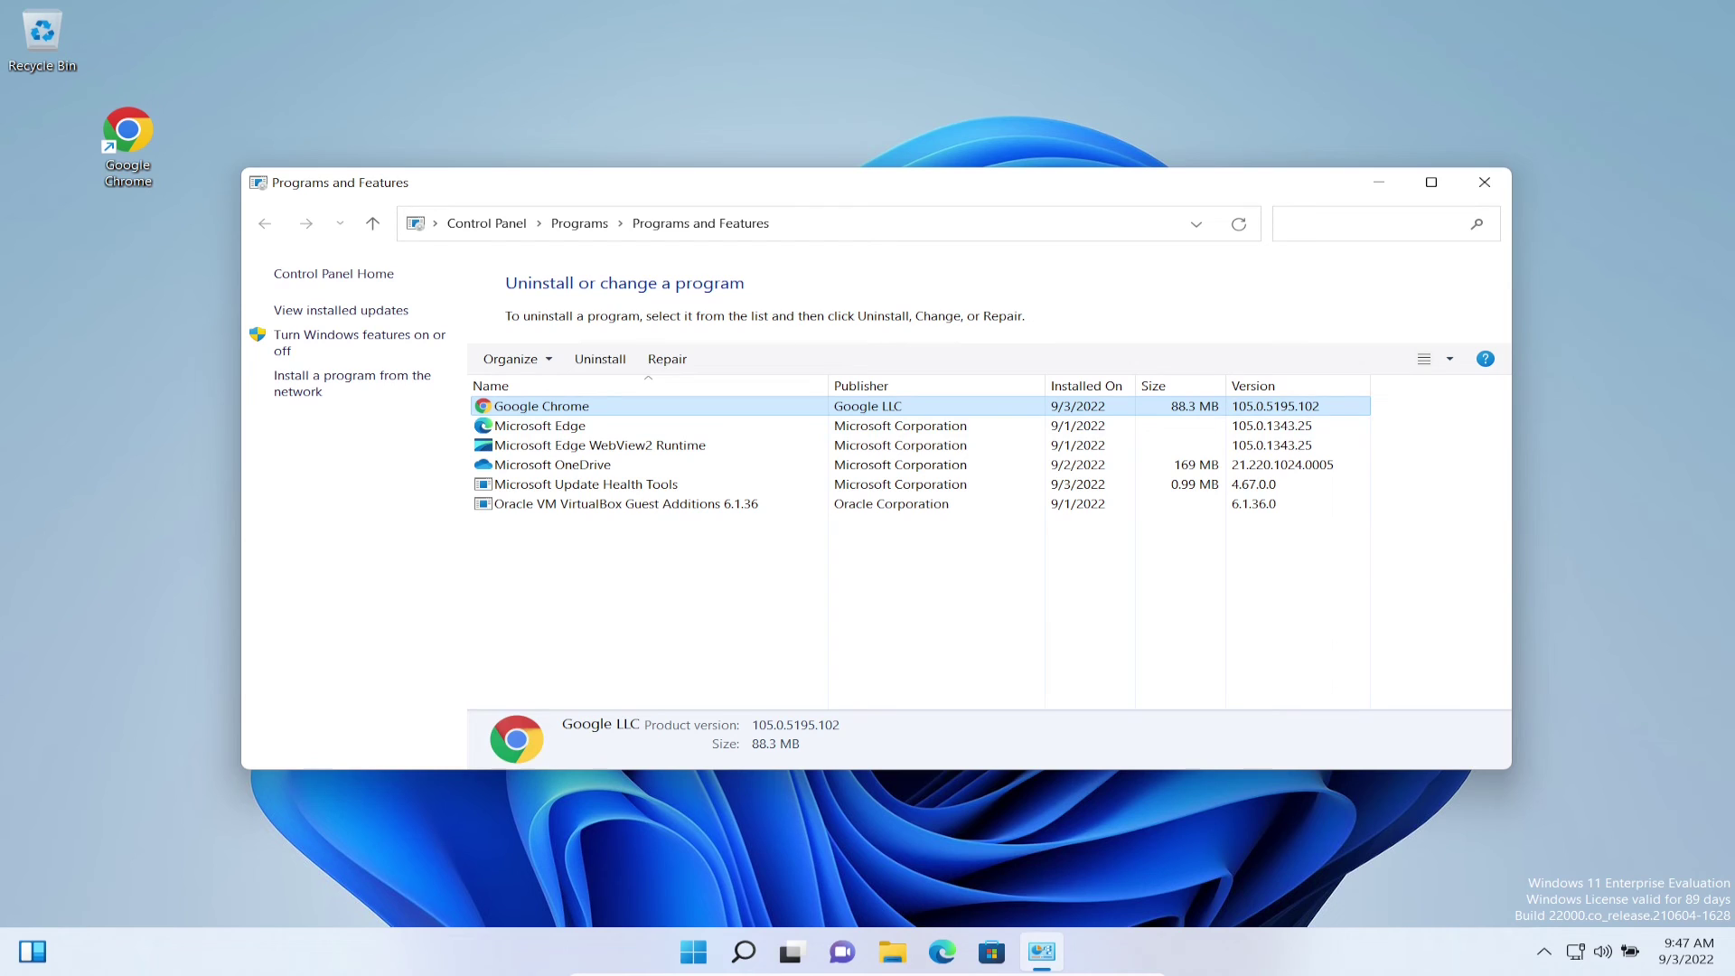
- Close Programs and Features, leaving the desktop with its Google Chrome shortcut
click(1485, 181)
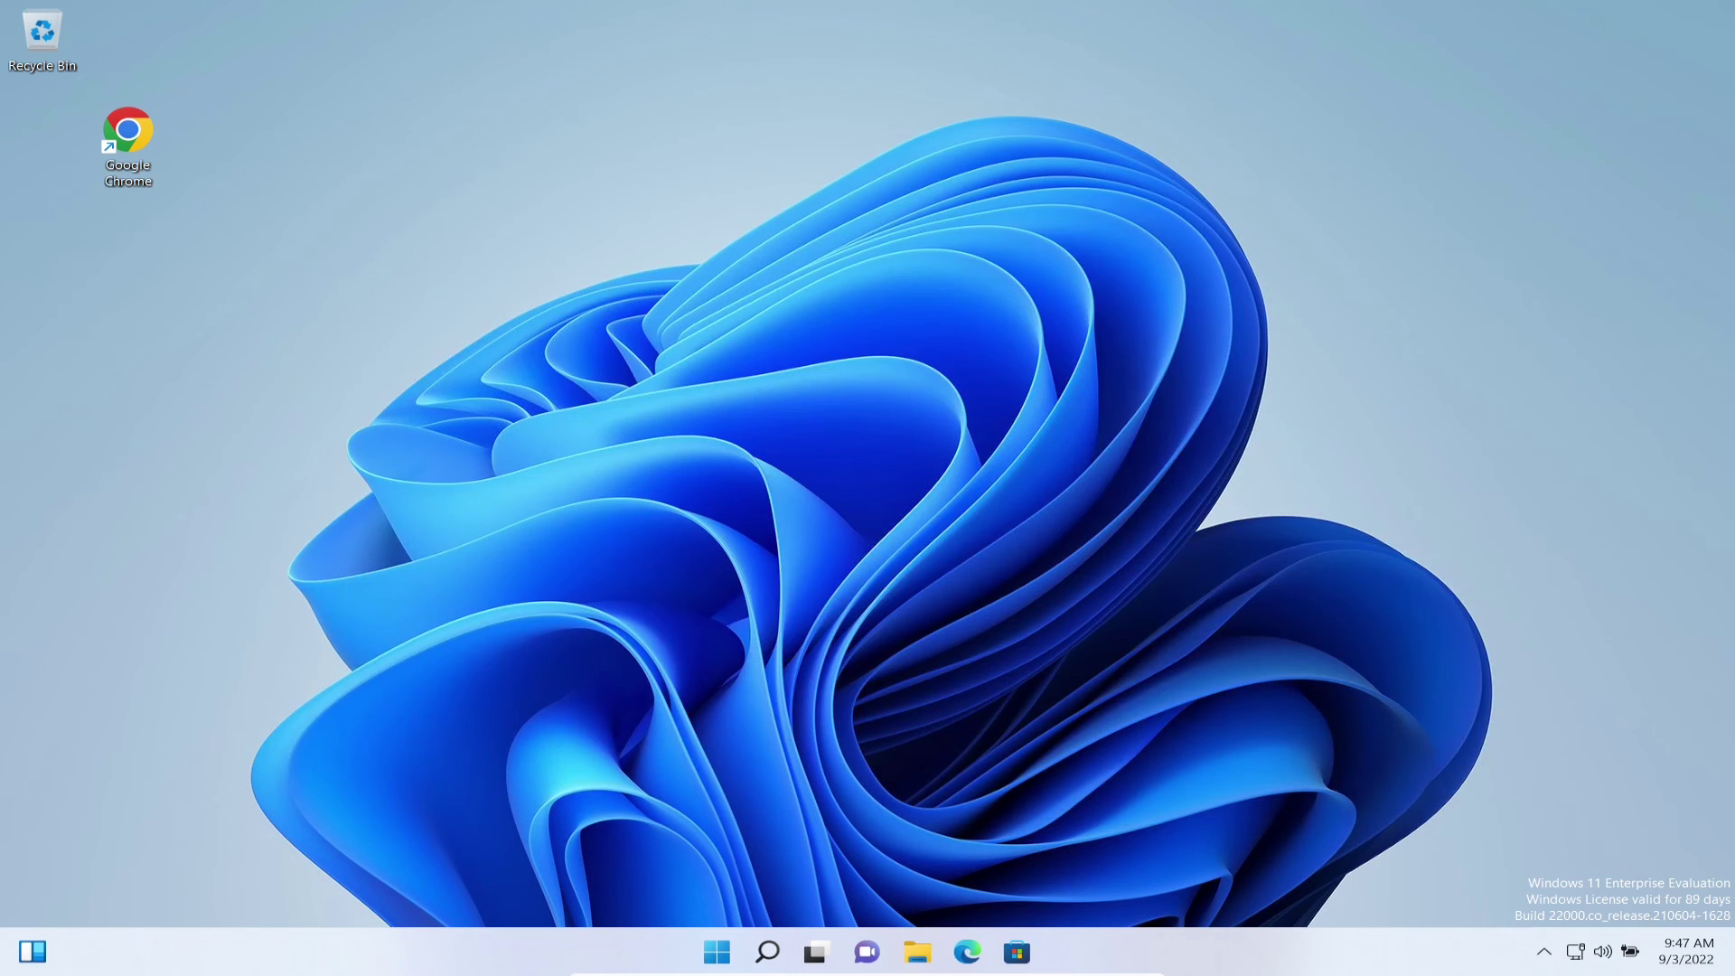